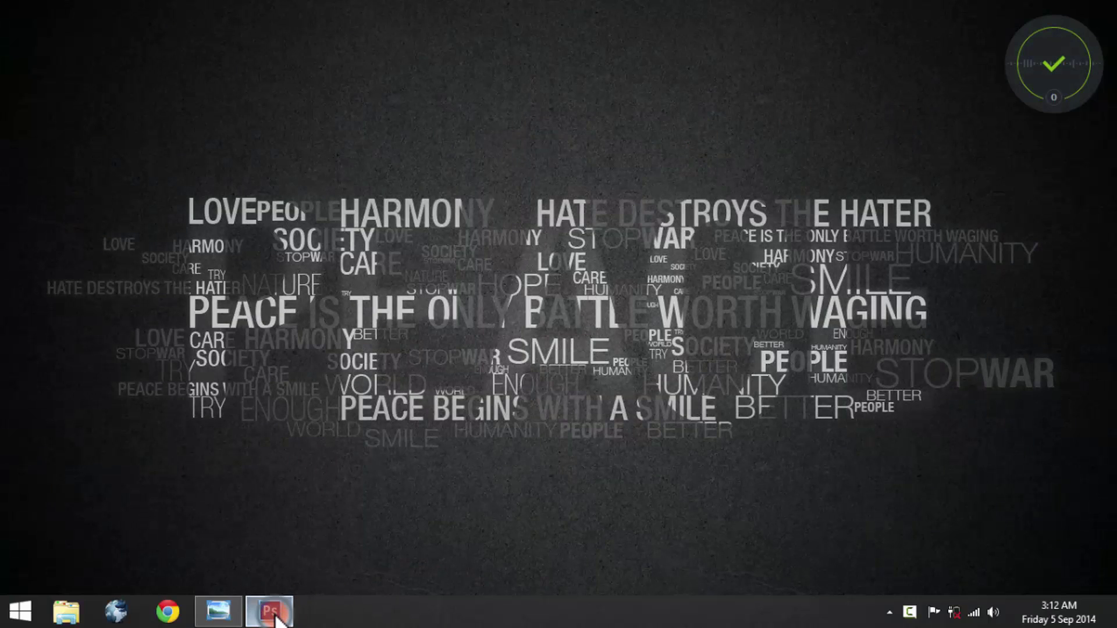
Create a new 1366×768 px document and dock its window in the workspace.
{"action": "left_click", "coordinate": [271, 614]}
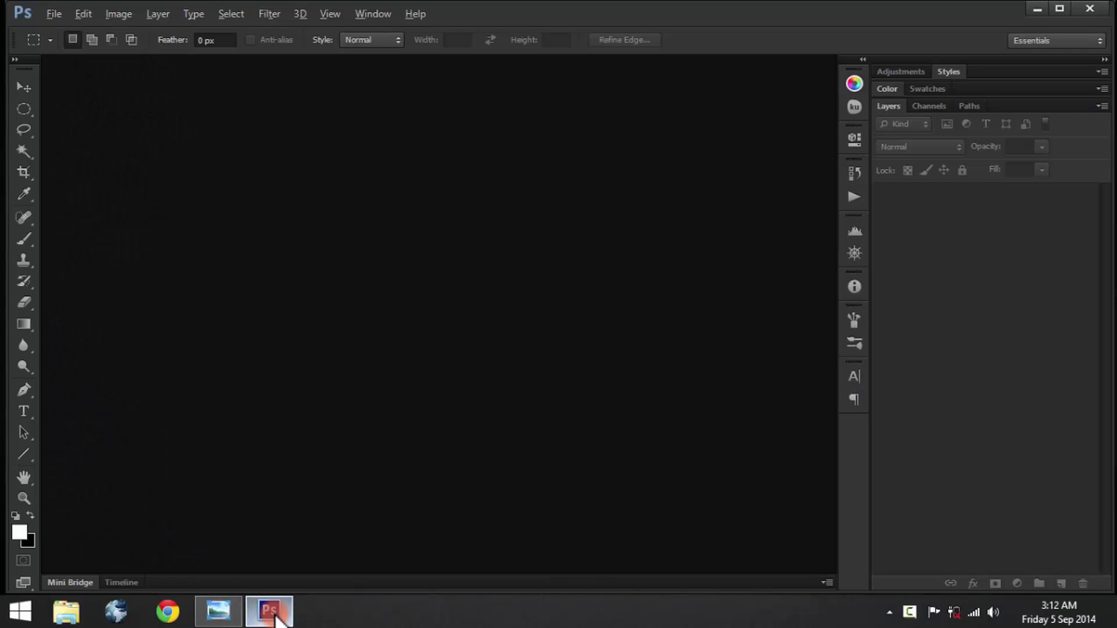
{"action": "left_click", "coordinate": [51, 14]}
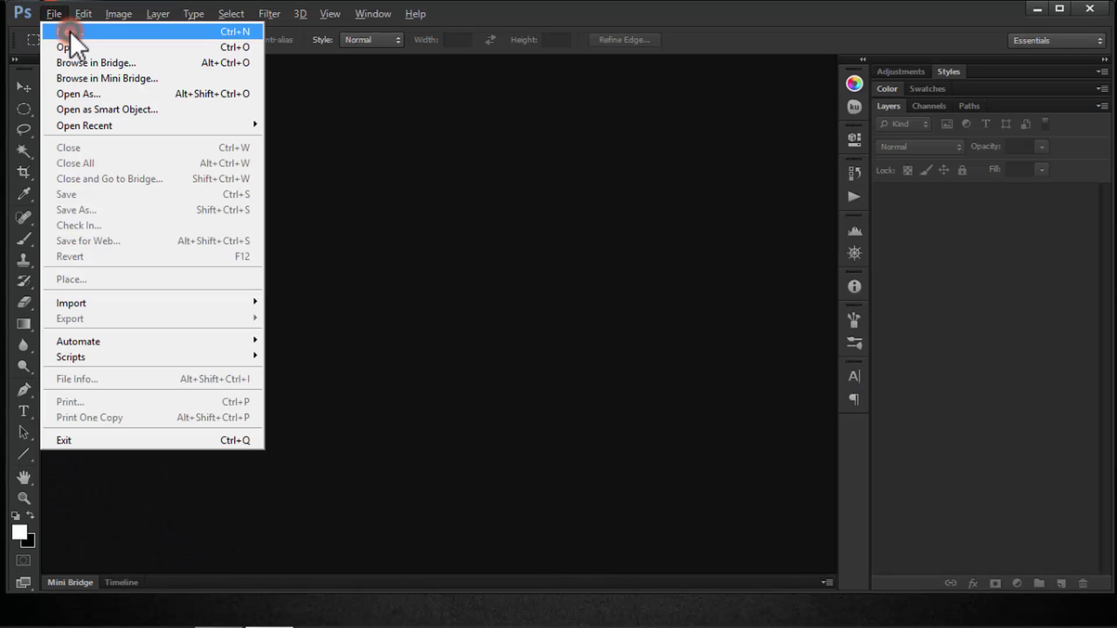
{"action": "left_click", "coordinate": [70, 31]}
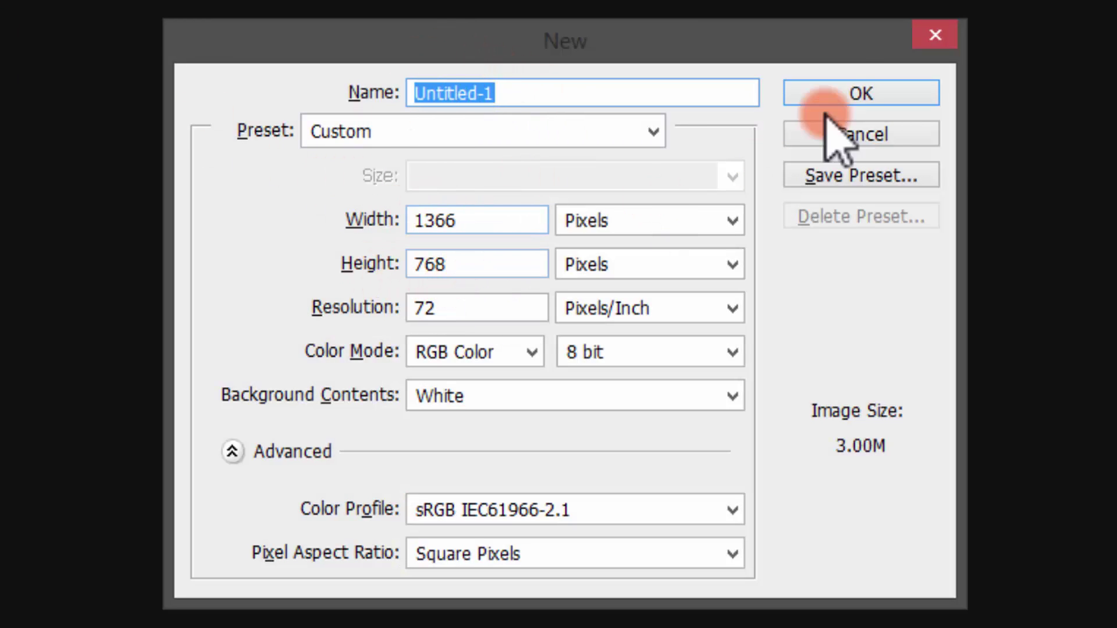
{"action": "left_click", "coordinate": [908, 94]}
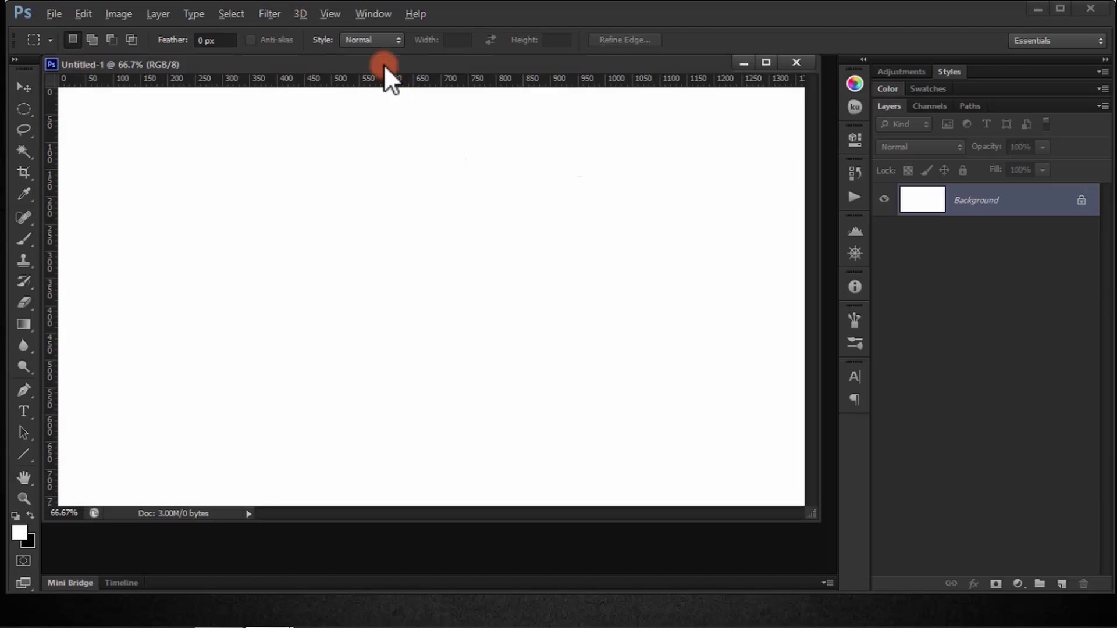
{"action": "left_click_drag", "start_coordinate": [383, 64], "coordinate": [477, 99]}
Convert the Background to Layer 0 and give it a dark grey textured Pattern Overlay.
{"action": "double_click", "coordinate": [1074, 201]}
{"action": "left_click", "coordinate": [712, 194]}
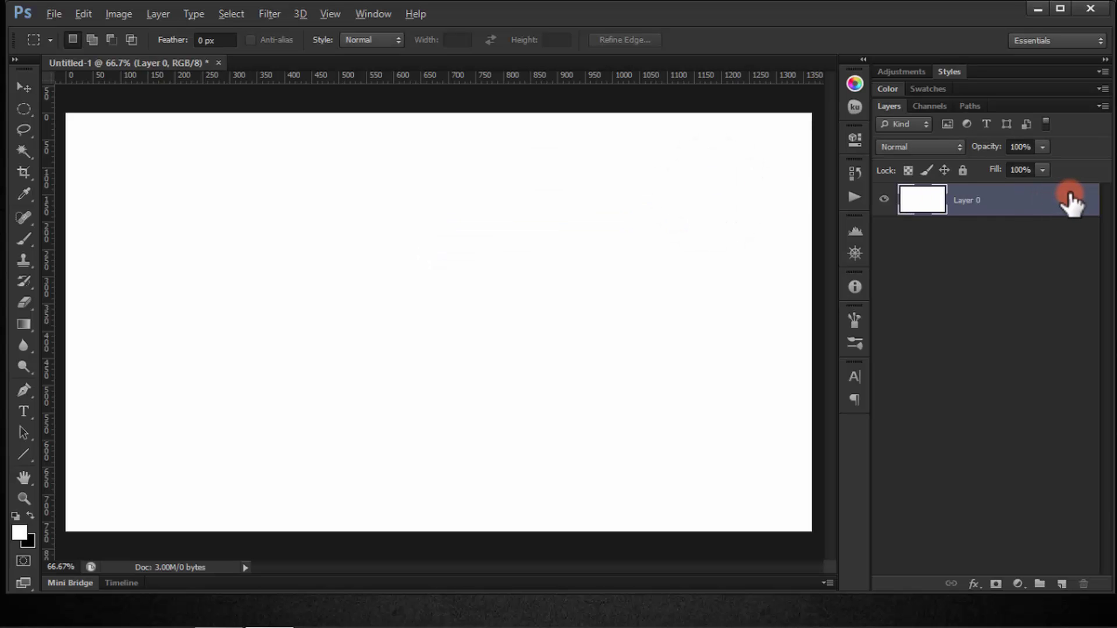
{"action": "double_click", "coordinate": [1070, 201]}
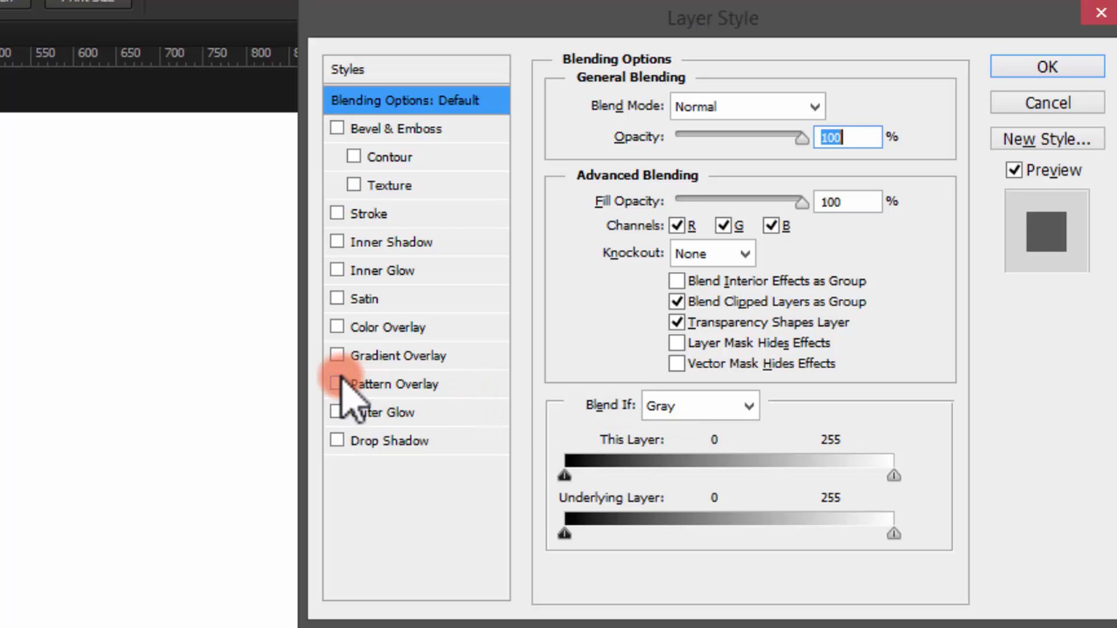
{"action": "left_click", "coordinate": [370, 383]}
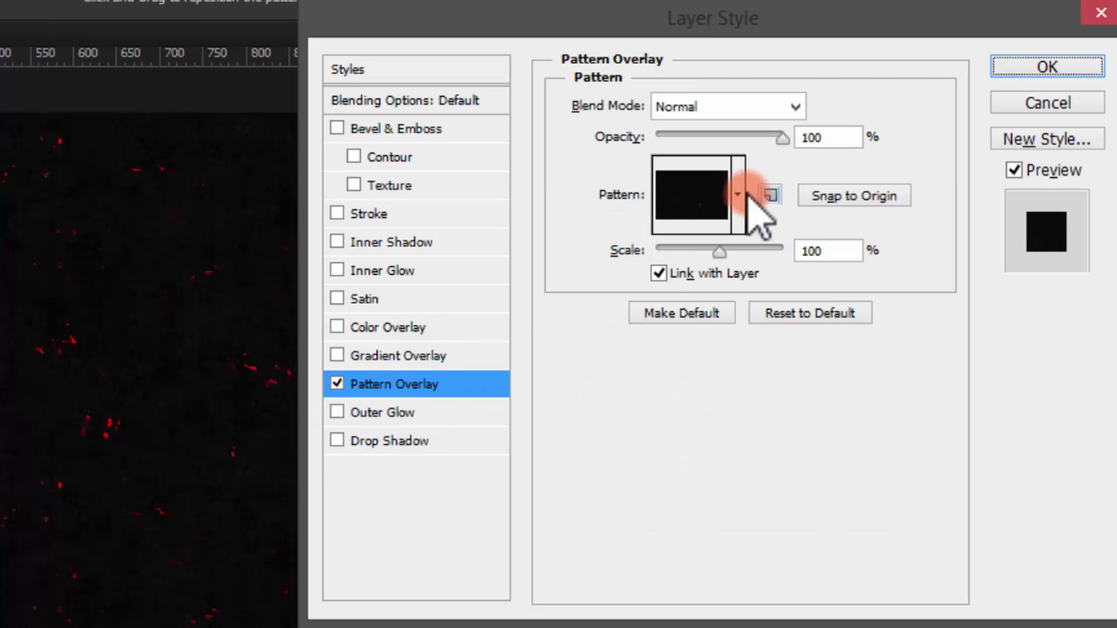
{"action": "left_click", "coordinate": [738, 198]}
{"action": "left_click", "coordinate": [739, 397]}
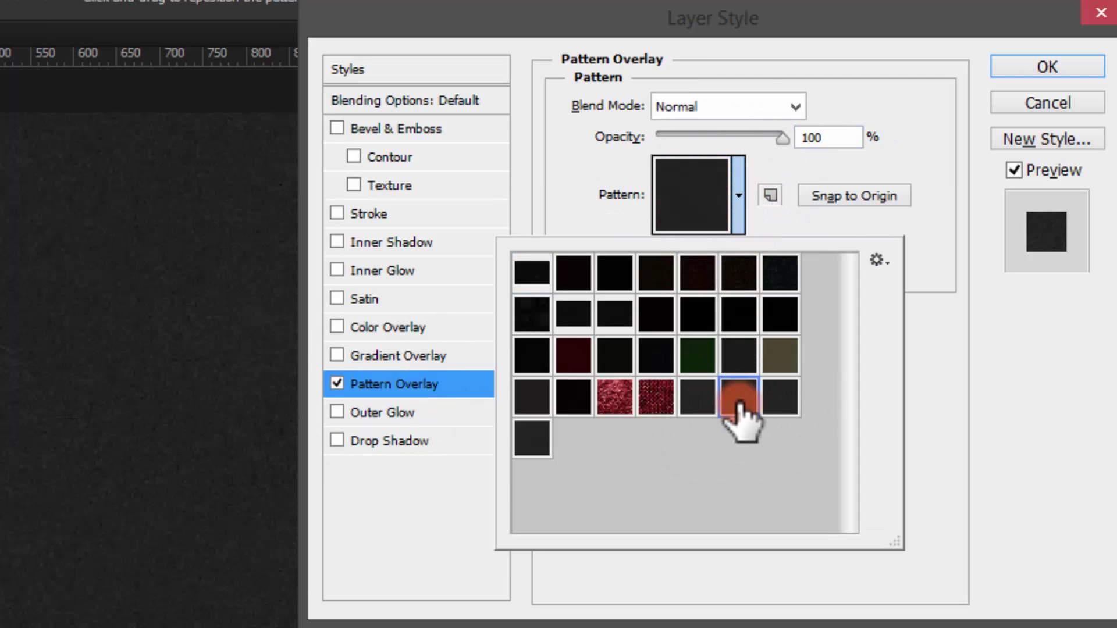
{"action": "left_click", "coordinate": [1012, 71]}
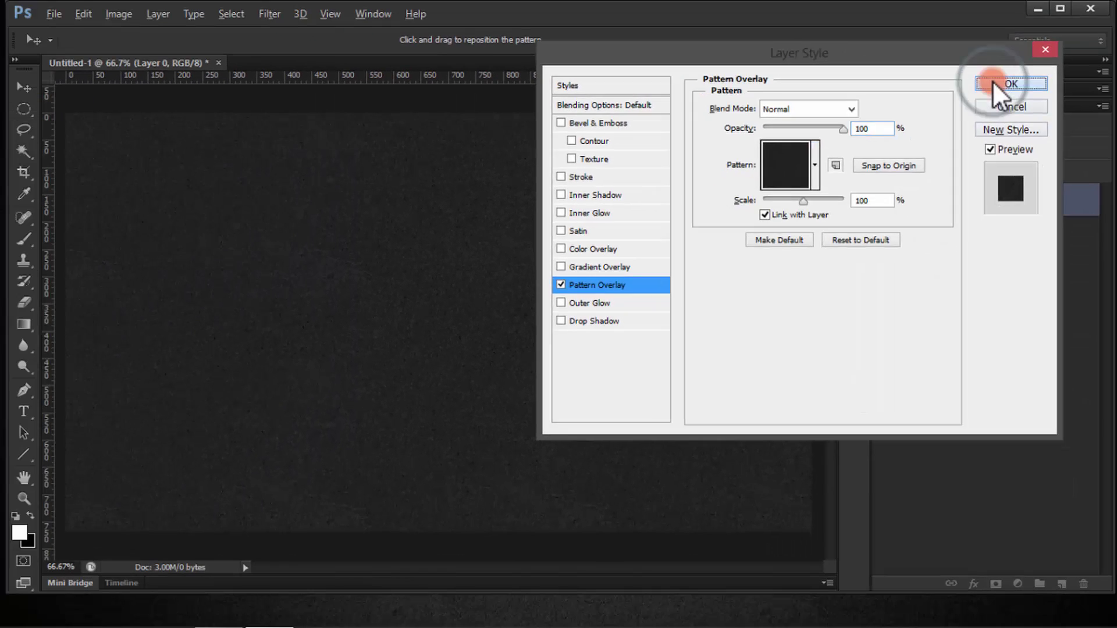
{"action": "left_click", "coordinate": [1015, 72]}
Type the word PEACE on the canvas and move it toward the centre.
{"action": "left_click", "coordinate": [1095, 199]}
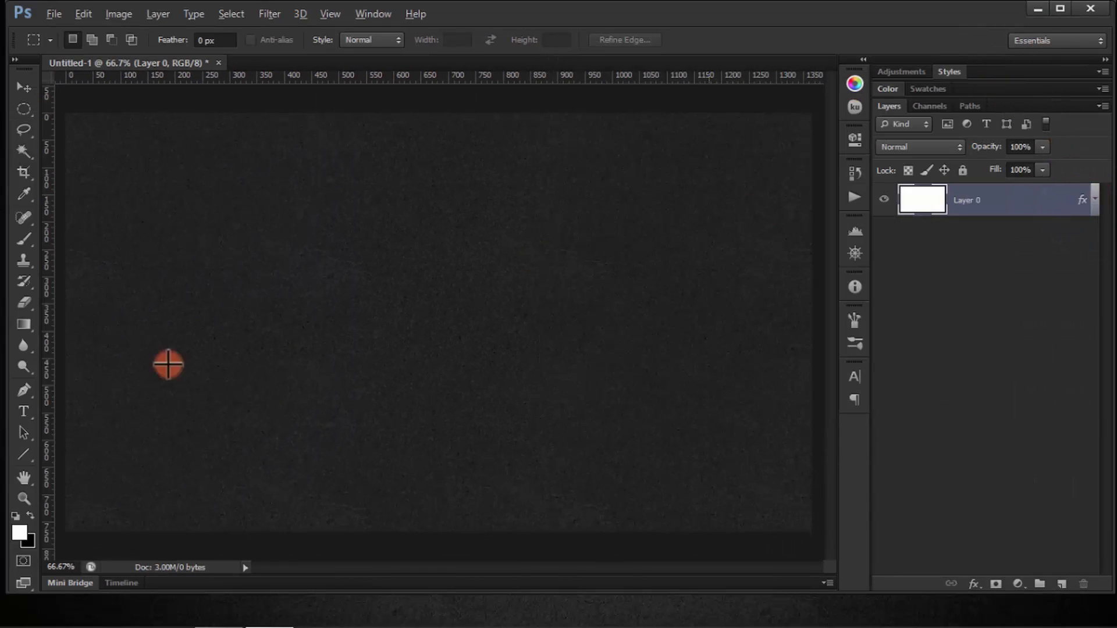
{"action": "left_click", "coordinate": [26, 410]}
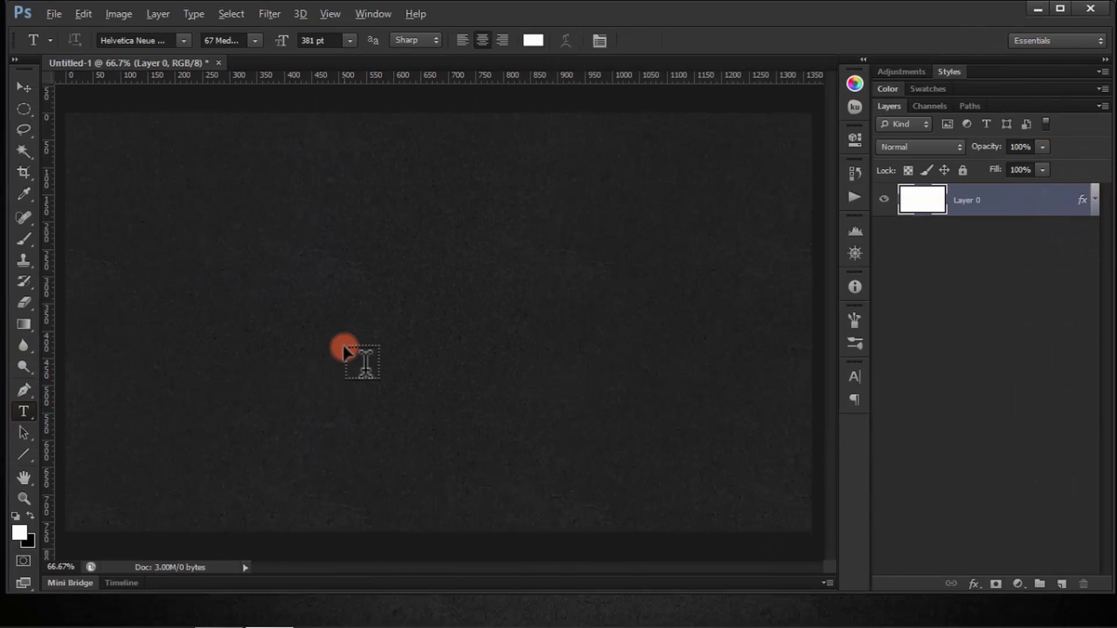
{"action": "left_click", "coordinate": [332, 315]}
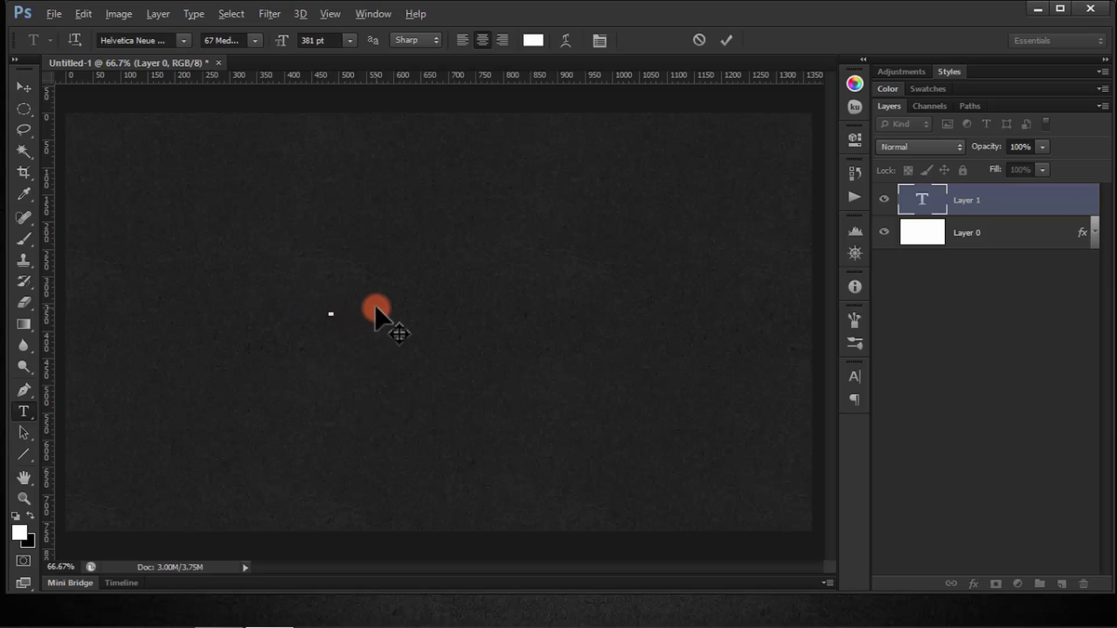
{"action": "type", "text": "PEACE"}
{"action": "left_click_drag", "start_coordinate": [220, 126], "coordinate": [319, 186]}
{"action": "left_click", "coordinate": [24, 86]}
{"action": "left_click_drag", "start_coordinate": [243, 288], "coordinate": [268, 284]}
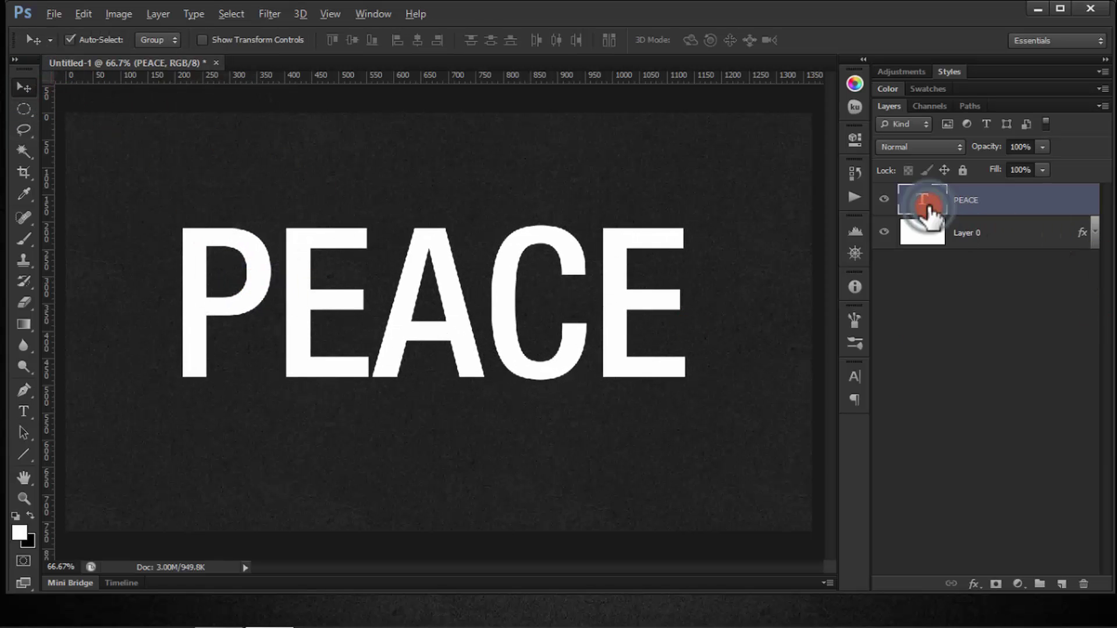
Lower the PEACE layer's opacity to 24% and lock the layer completely.
{"action": "double_click", "coordinate": [922, 201]}
{"action": "left_click", "coordinate": [253, 40]}
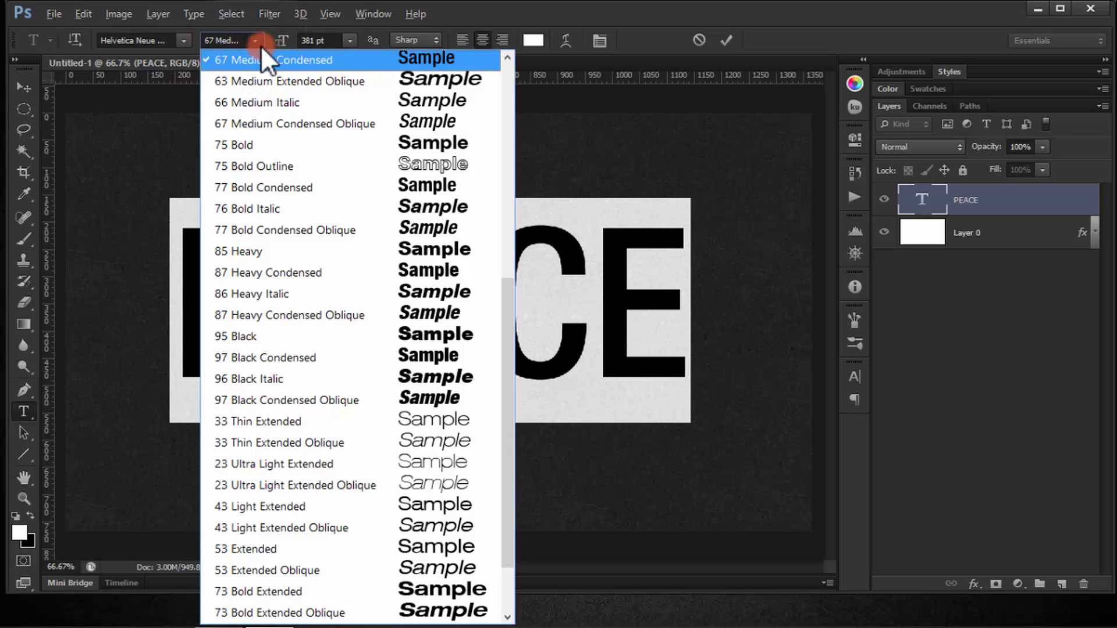
{"action": "scroll", "coordinate": [271, 117], "scroll_direction": "up", "scroll_amount": 2}
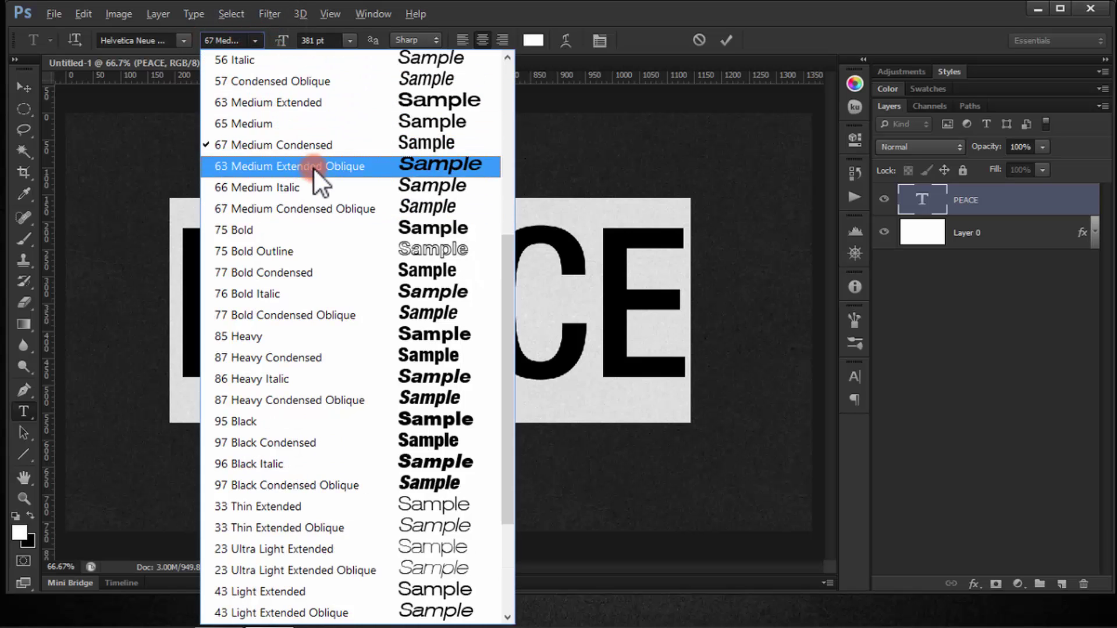
{"action": "scroll", "coordinate": [313, 167], "scroll_direction": "up", "scroll_amount": 8}
{"action": "scroll", "coordinate": [316, 167], "scroll_direction": "down", "scroll_amount": 2}
{"action": "scroll", "coordinate": [315, 167], "scroll_direction": "down", "scroll_amount": 4}
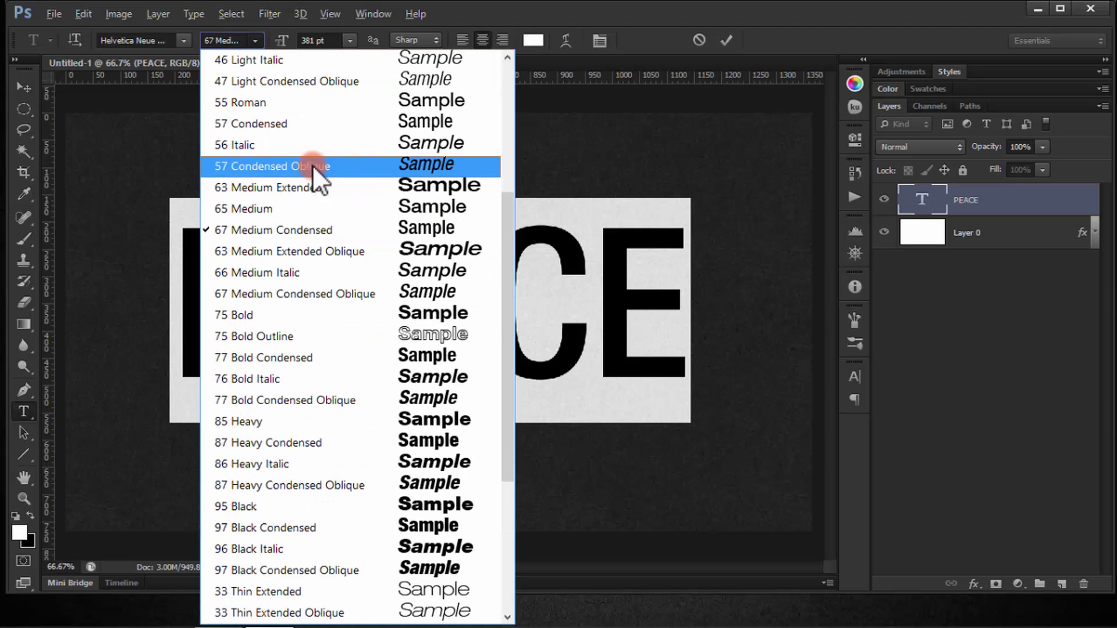
{"action": "scroll", "coordinate": [316, 166], "scroll_direction": "down", "scroll_amount": 2}
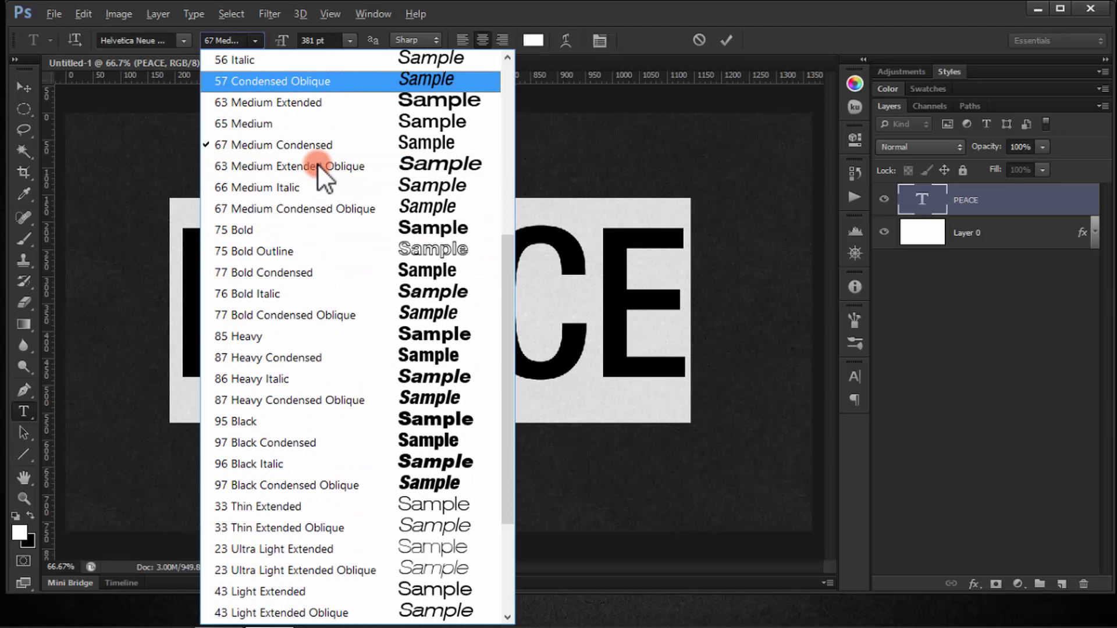
{"action": "left_click", "coordinate": [686, 9]}
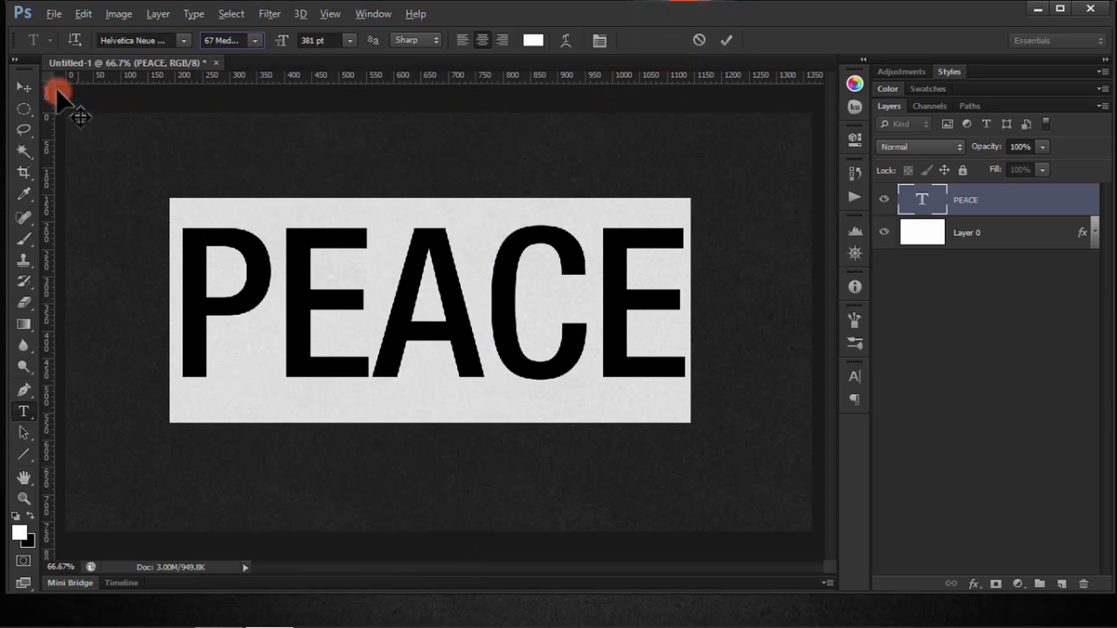
{"action": "left_click", "coordinate": [25, 87]}
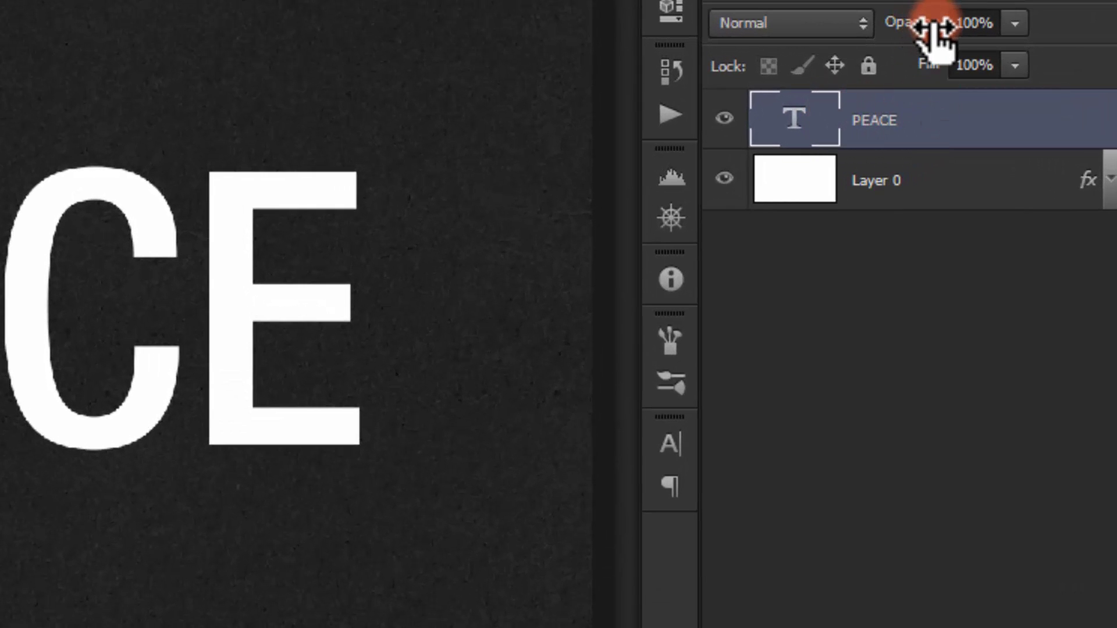
{"action": "left_click_drag", "start_coordinate": [932, 26], "coordinate": [822, 29]}
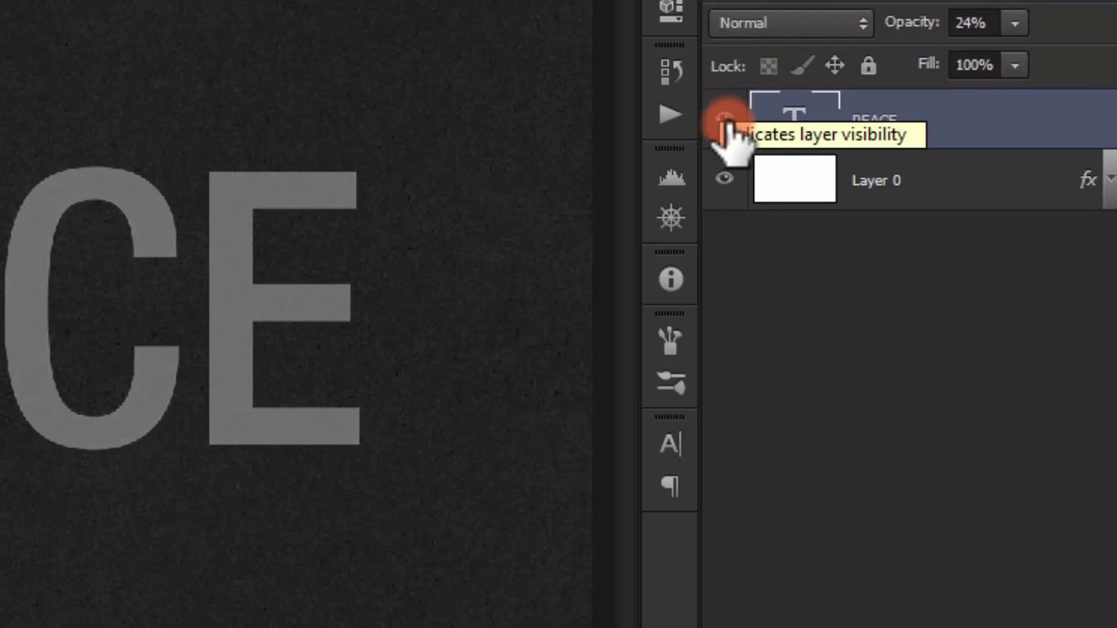
{"action": "left_click", "coordinate": [868, 65]}
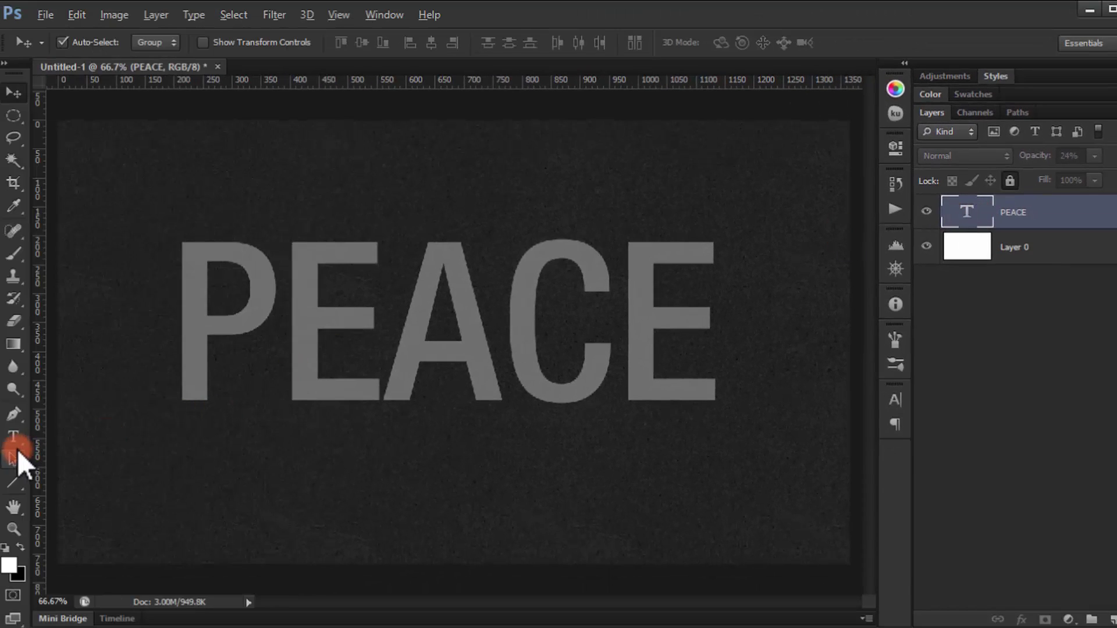
Type LOVE as a new text layer with a 265 pt font size.
{"action": "left_click", "coordinate": [14, 443]}
{"action": "left_click", "coordinate": [101, 518]}
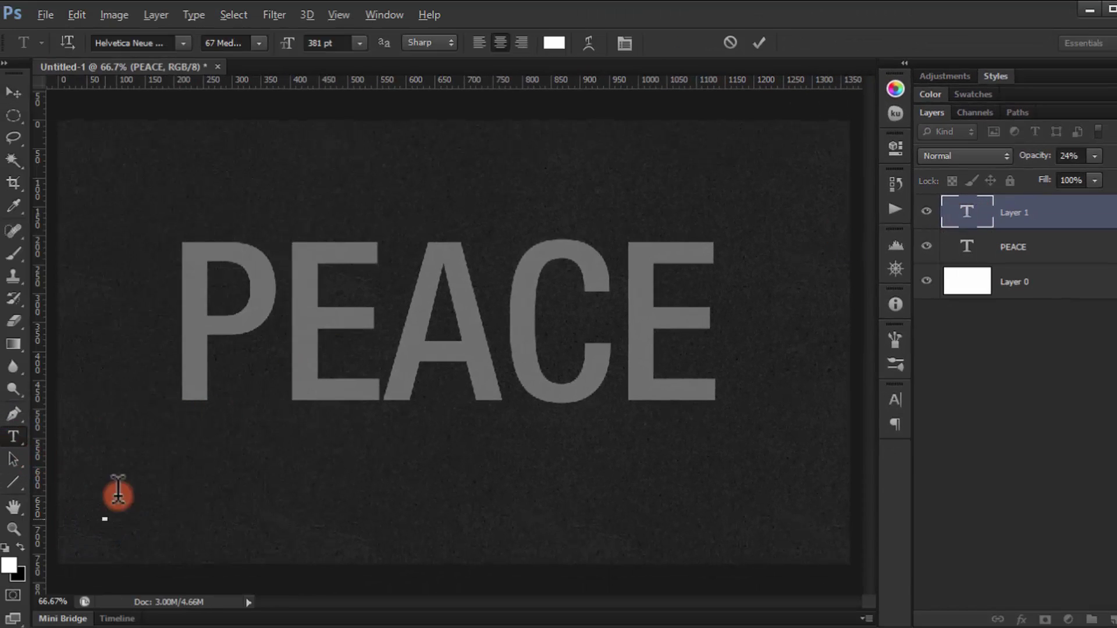
{"action": "left_click", "coordinate": [313, 42]}
{"action": "left_click_drag", "start_coordinate": [269, 53], "coordinate": [140, 463]}
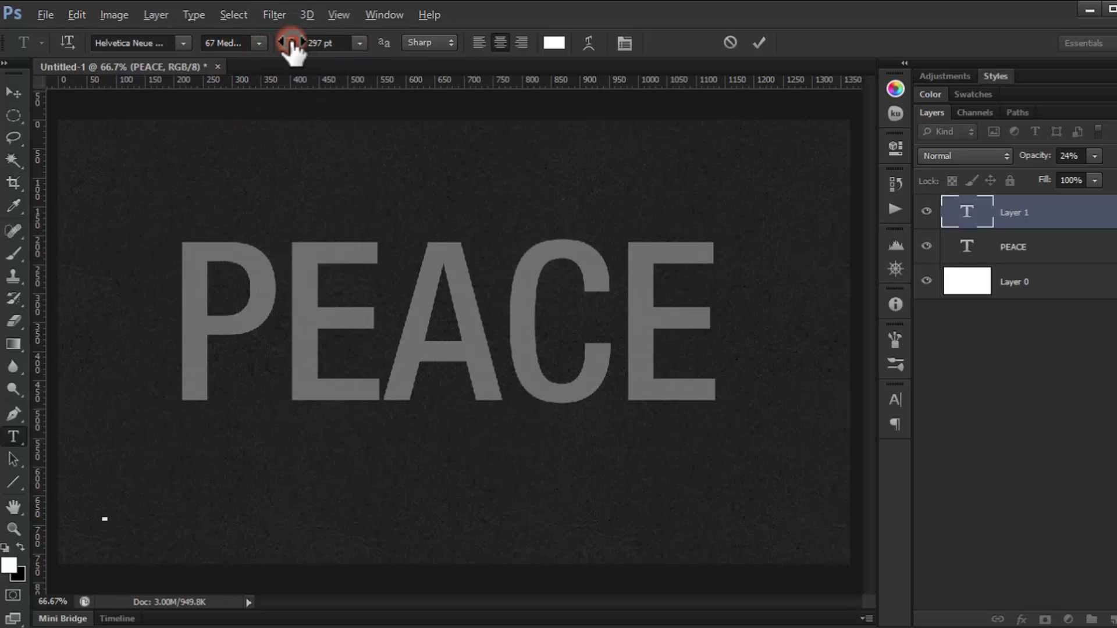
{"action": "left_click_drag", "start_coordinate": [289, 46], "coordinate": [228, 104]}
{"action": "left_click", "coordinate": [112, 510]}
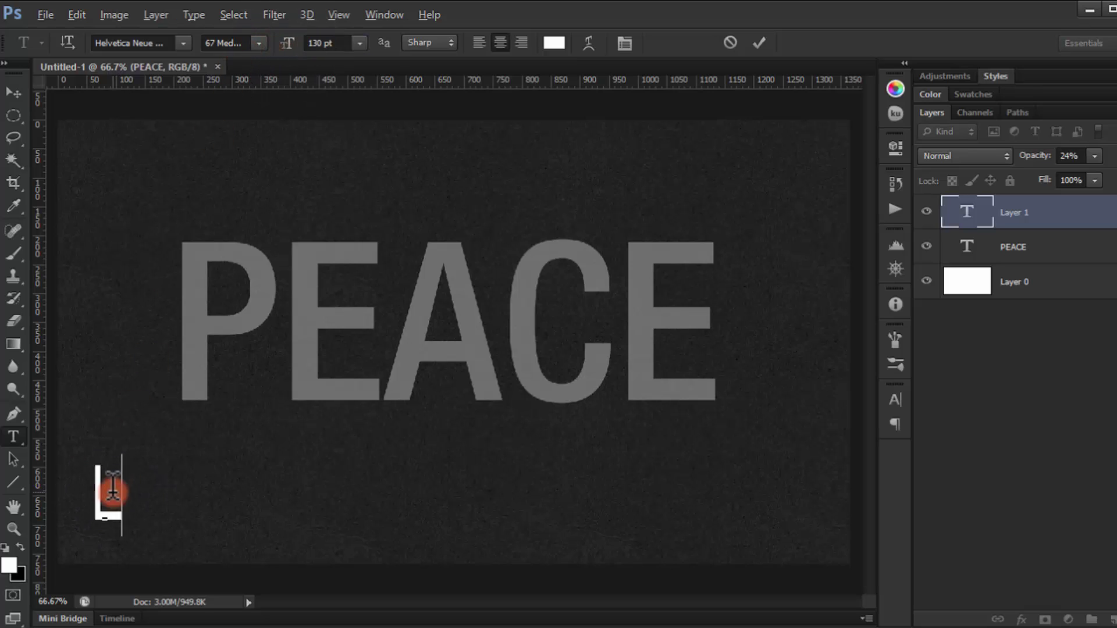
{"action": "type", "text": "LOVE"}
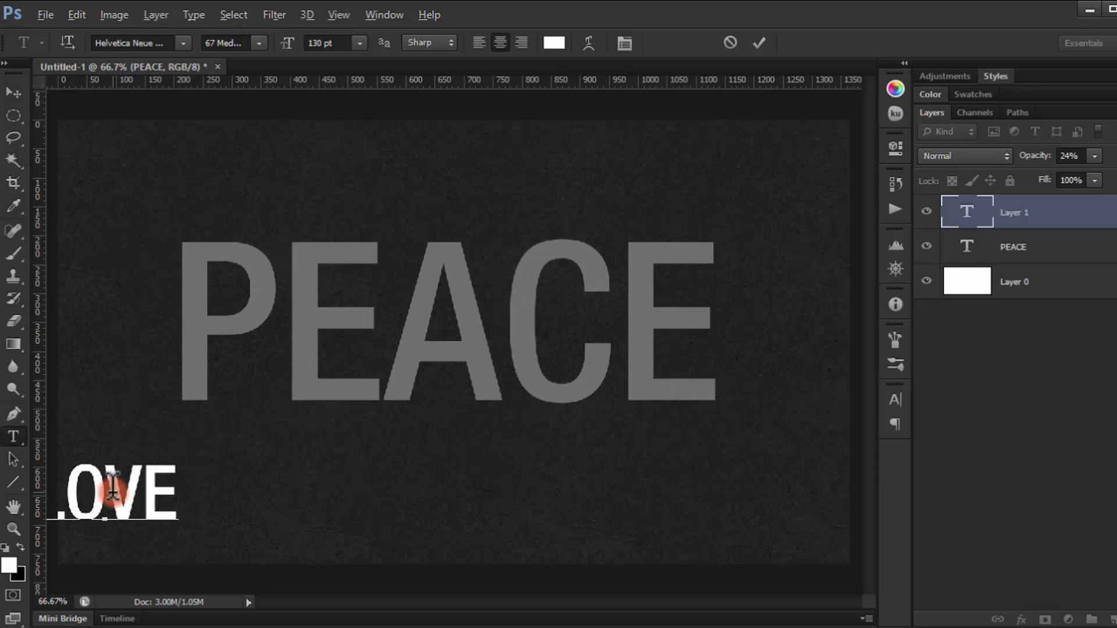
Reduce LOVE to 61 pt and place it over the top-left of PEACE.
{"action": "left_click_drag", "start_coordinate": [155, 399], "coordinate": [287, 180]}
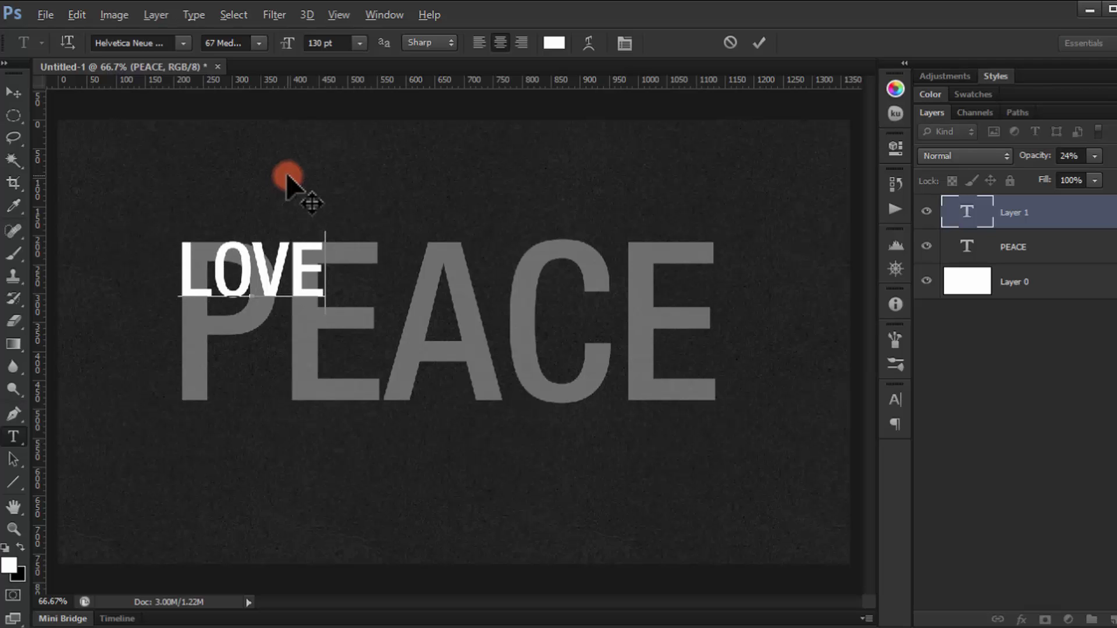
{"action": "left_click_drag", "start_coordinate": [319, 250], "coordinate": [145, 257]}
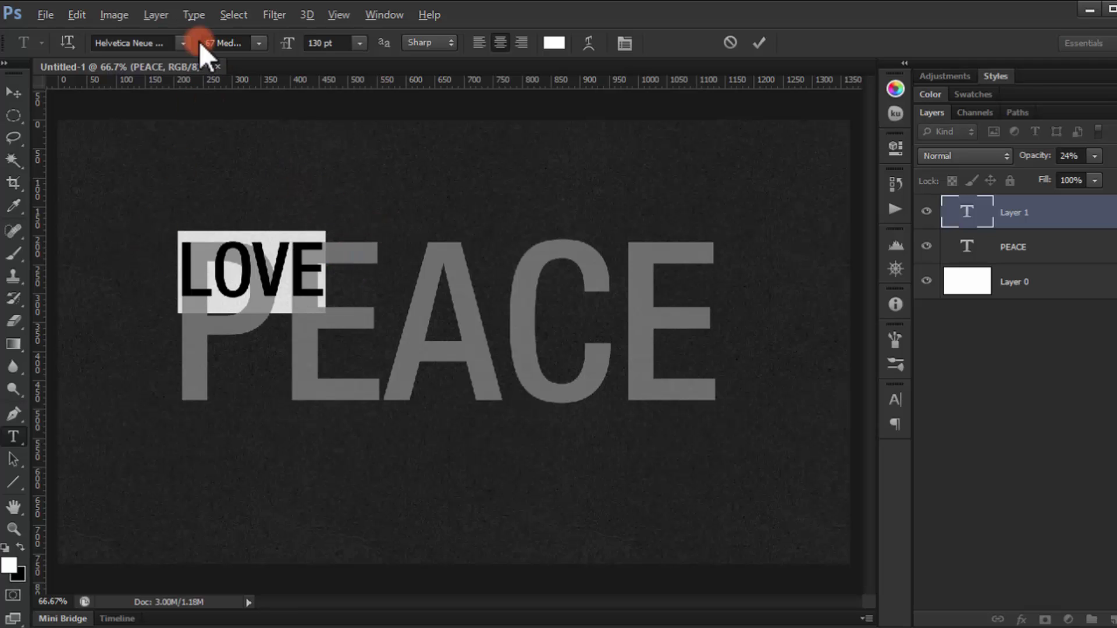
{"action": "left_click_drag", "start_coordinate": [289, 47], "coordinate": [224, 46]}
{"action": "left_click", "coordinate": [13, 92]}
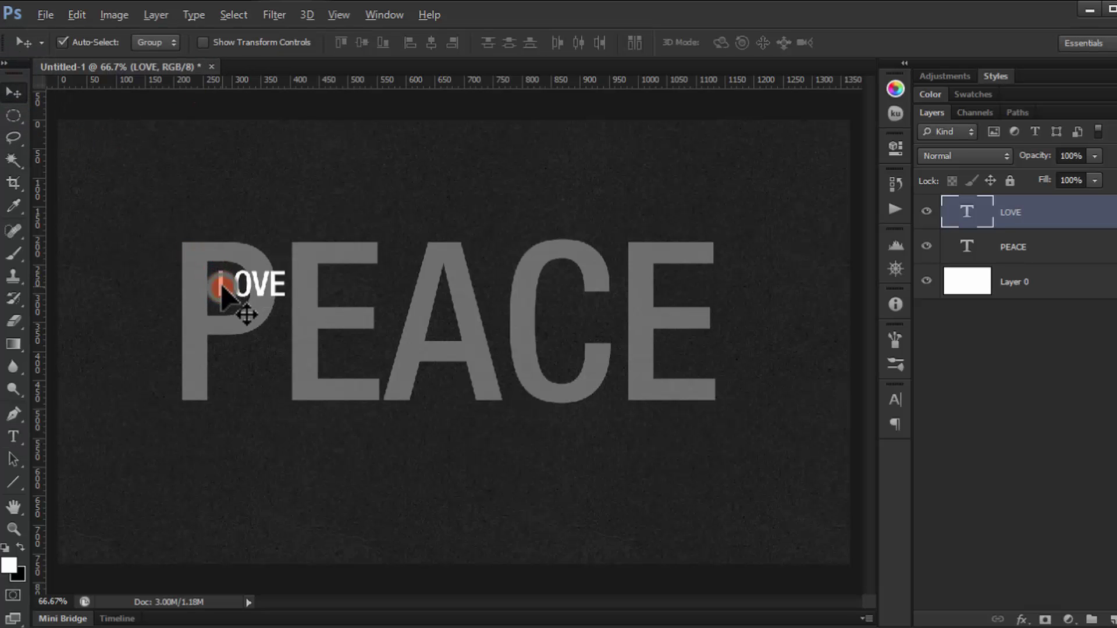
{"action": "left_click_drag", "start_coordinate": [225, 287], "coordinate": [196, 242]}
{"action": "scroll", "coordinate": [174, 256], "scroll_direction": "up", "scroll_amount": 5}
{"action": "scroll", "coordinate": [174, 257], "scroll_direction": "up", "scroll_amount": 5}
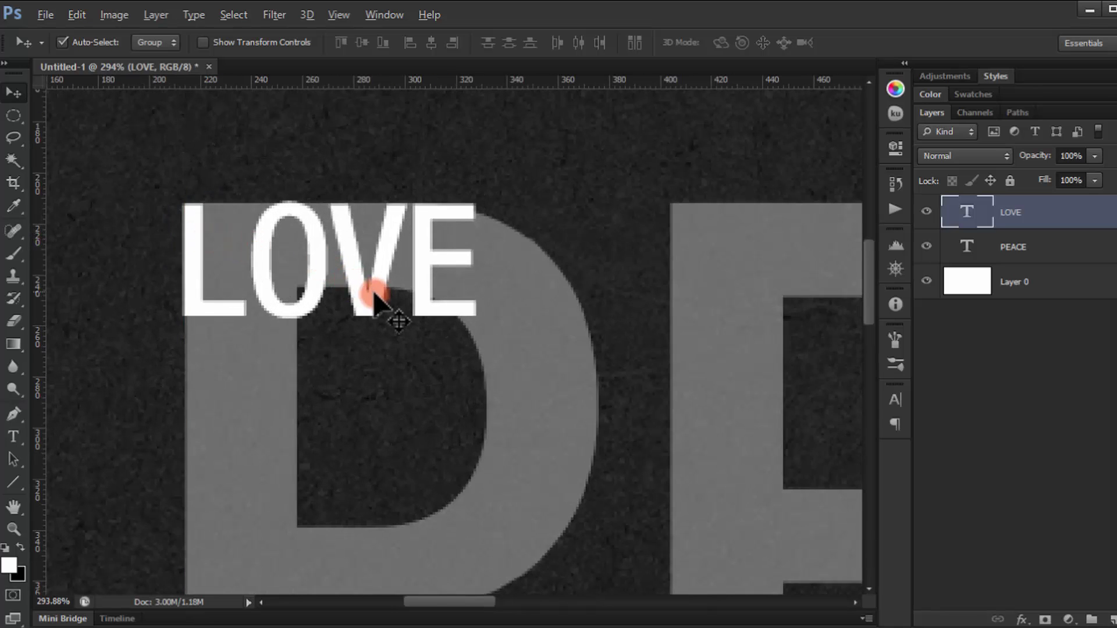
Free Transform LOVE down to about 73% size and apply it.
{"action": "key", "text": "ctrl+t"}
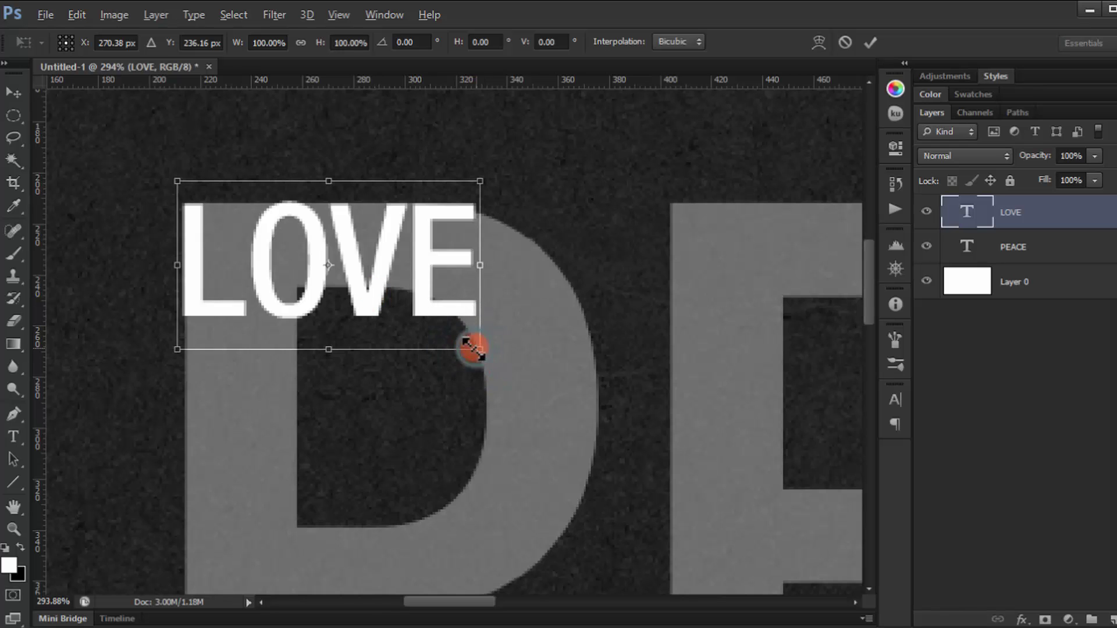
{"action": "left_click_drag", "start_coordinate": [477, 348], "coordinate": [429, 297]}
{"action": "left_click_drag", "start_coordinate": [284, 264], "coordinate": [289, 267]}
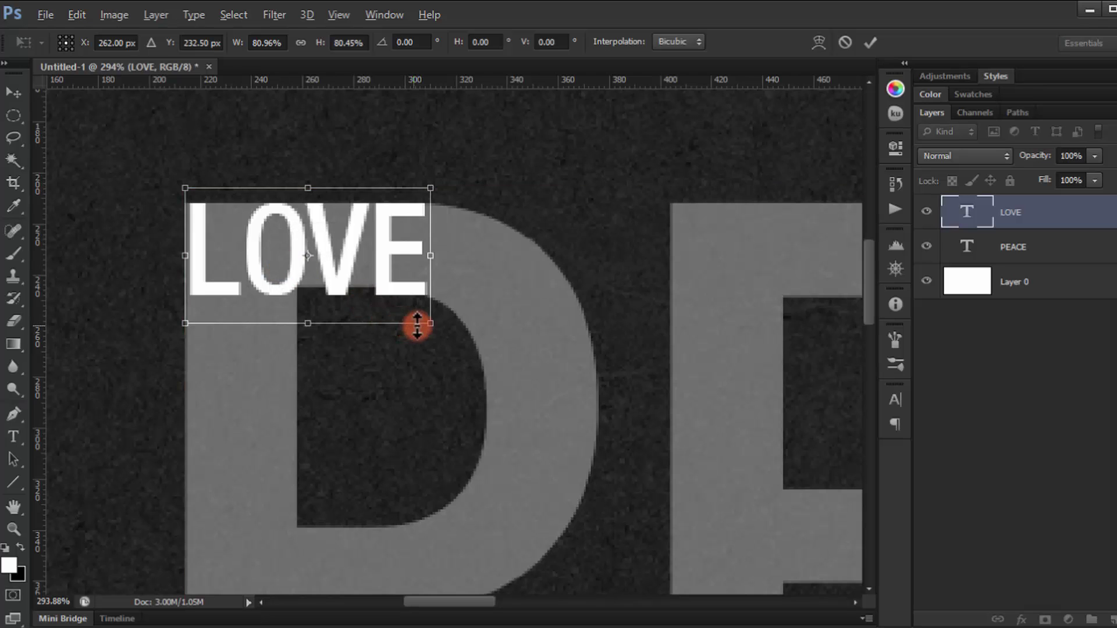
{"action": "left_click_drag", "start_coordinate": [418, 324], "coordinate": [403, 321]}
{"action": "key", "text": "Return"}
{"action": "scroll", "coordinate": [349, 369], "scroll_direction": "down", "scroll_amount": 5}
{"action": "left_click_drag", "start_coordinate": [284, 208], "coordinate": [249, 360]}
Type BEAUTIFUL as a new white text line and commit it.
{"action": "key", "text": "t"}
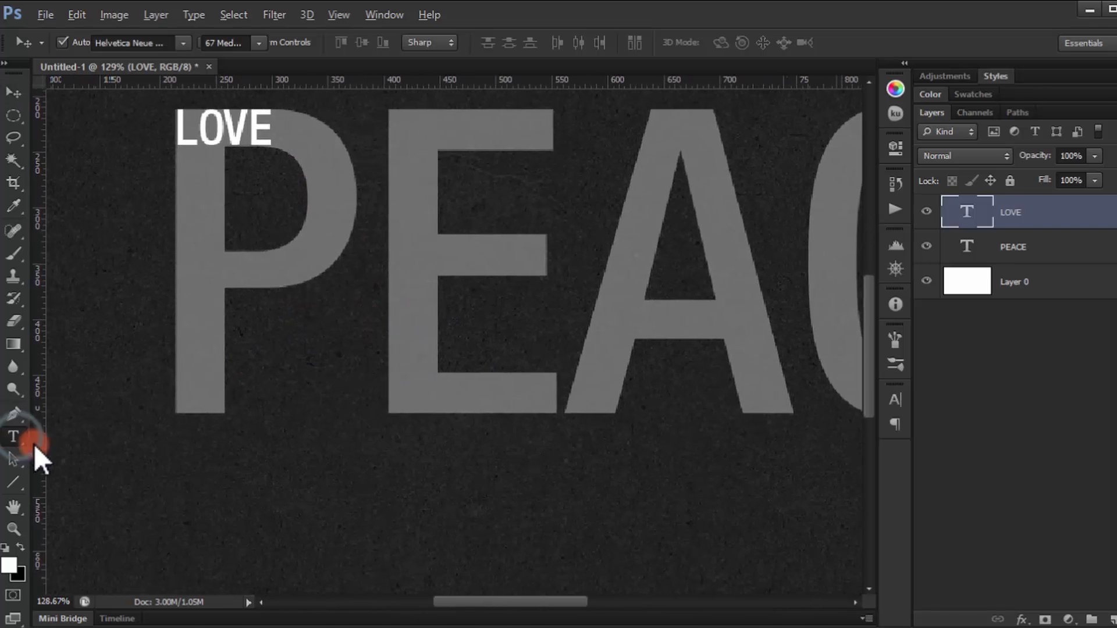
{"action": "left_click", "coordinate": [274, 537]}
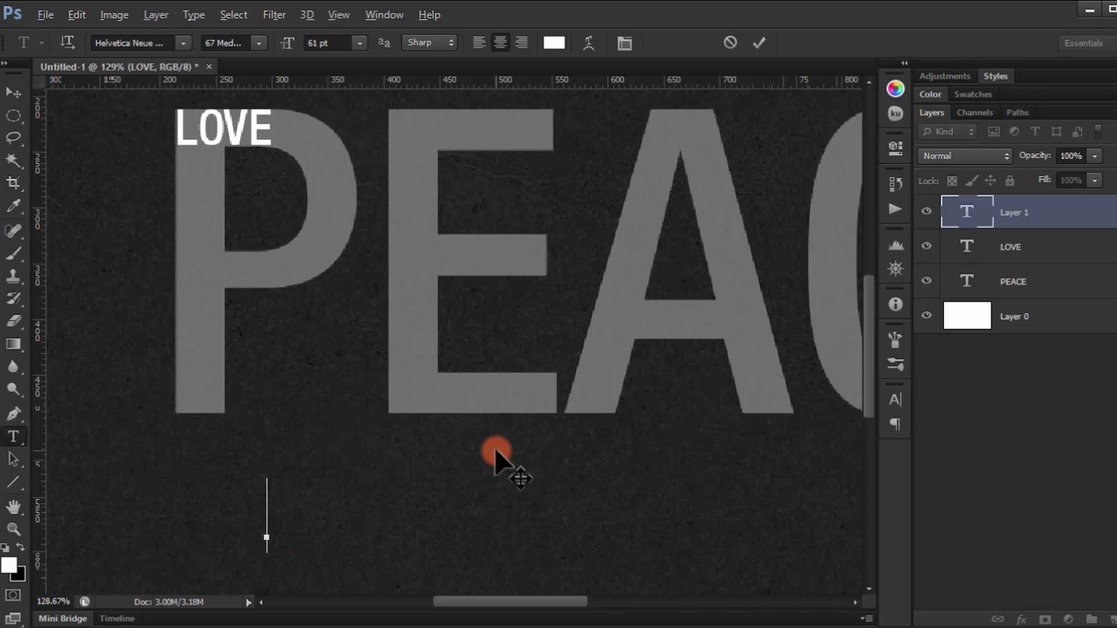
{"action": "type", "text": "BEAU"}
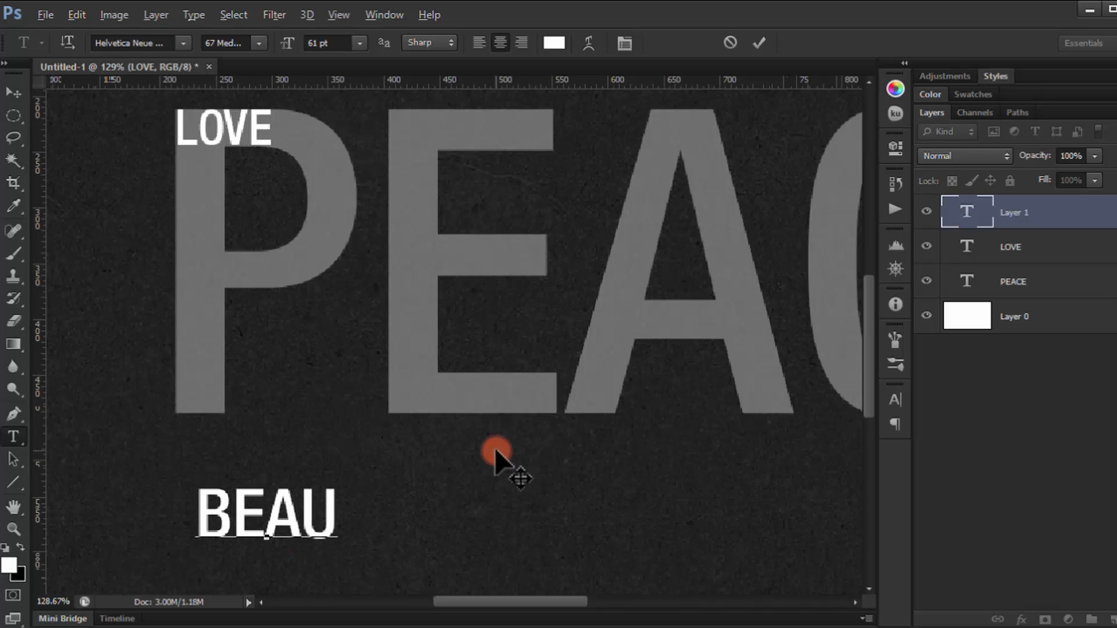
{"action": "type", "text": "TIFU"}
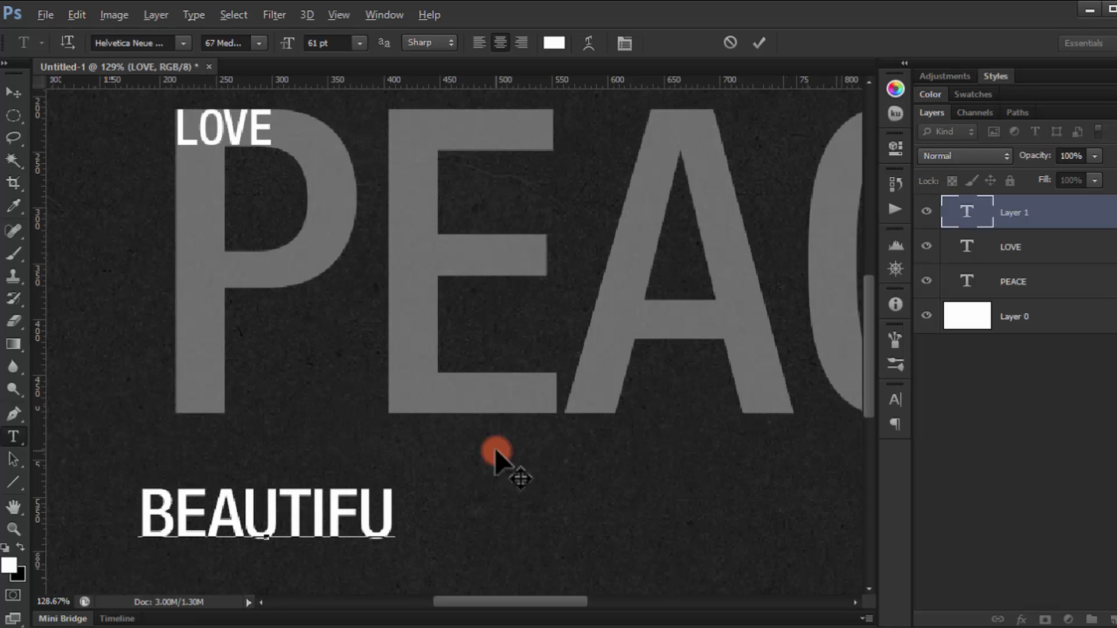
{"action": "type", "text": "L"}
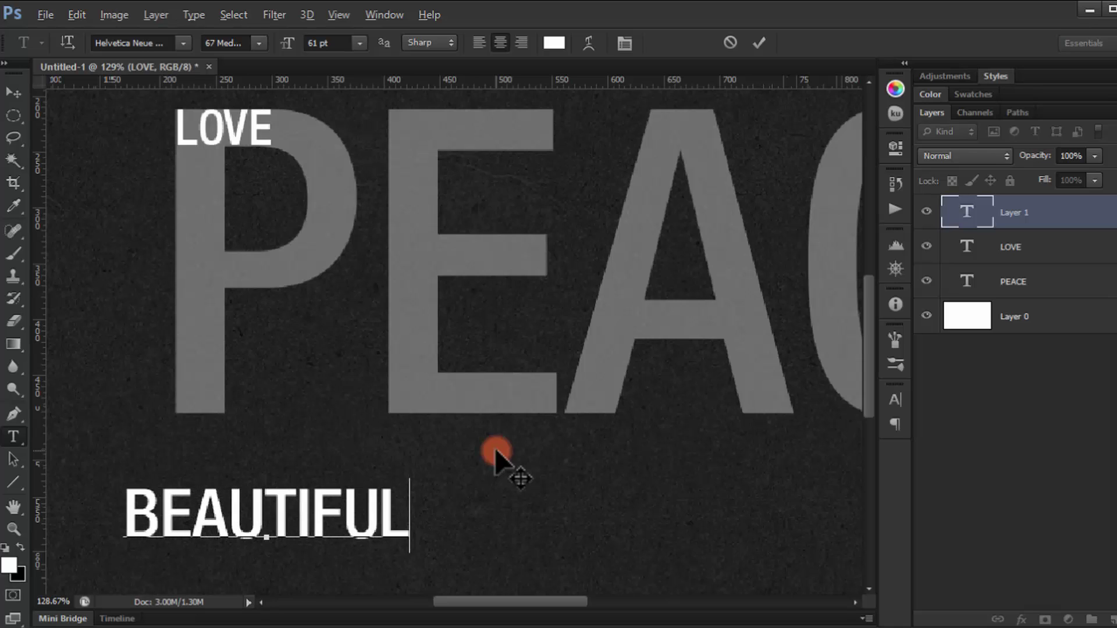
{"action": "left_click_drag", "start_coordinate": [223, 427], "coordinate": [482, 264]}
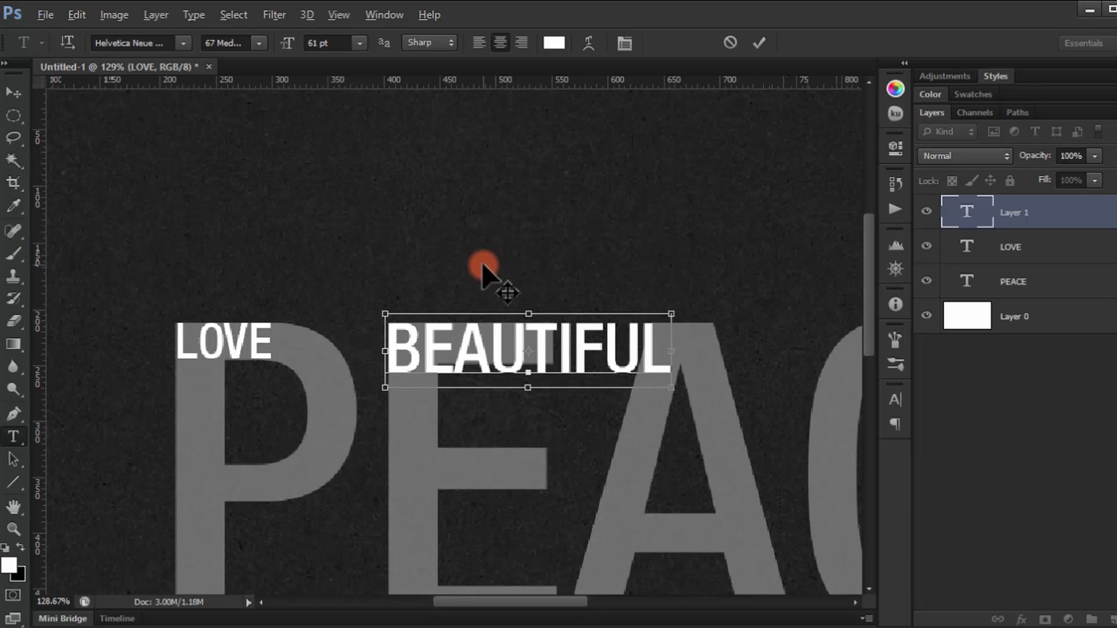
{"action": "key", "text": "ctrl+t"}
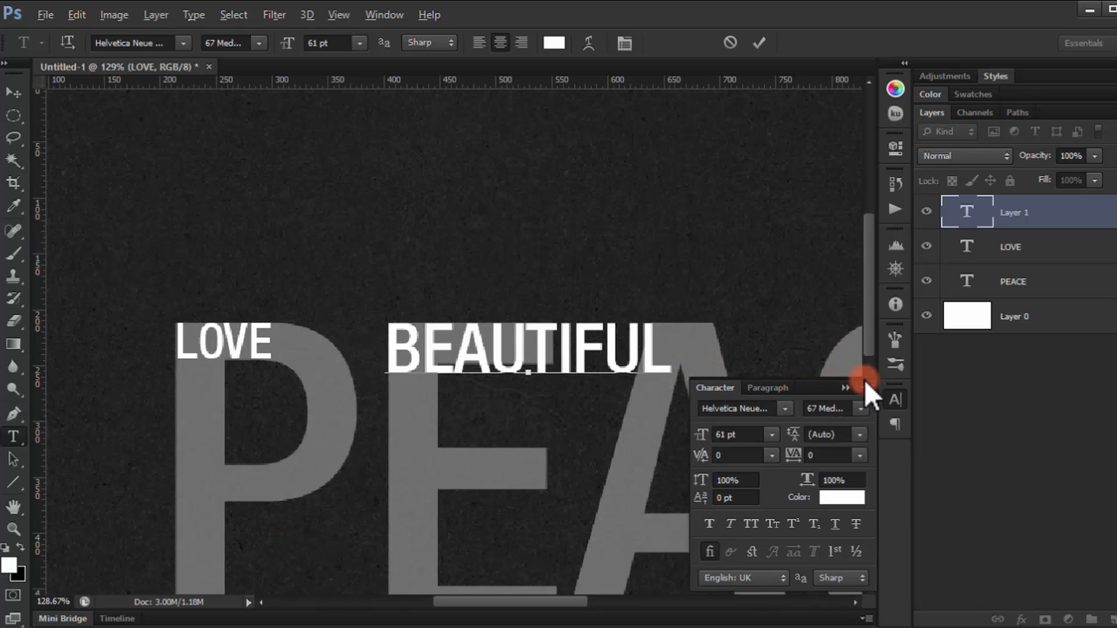
{"action": "left_click", "coordinate": [895, 400]}
{"action": "left_click", "coordinate": [14, 90]}
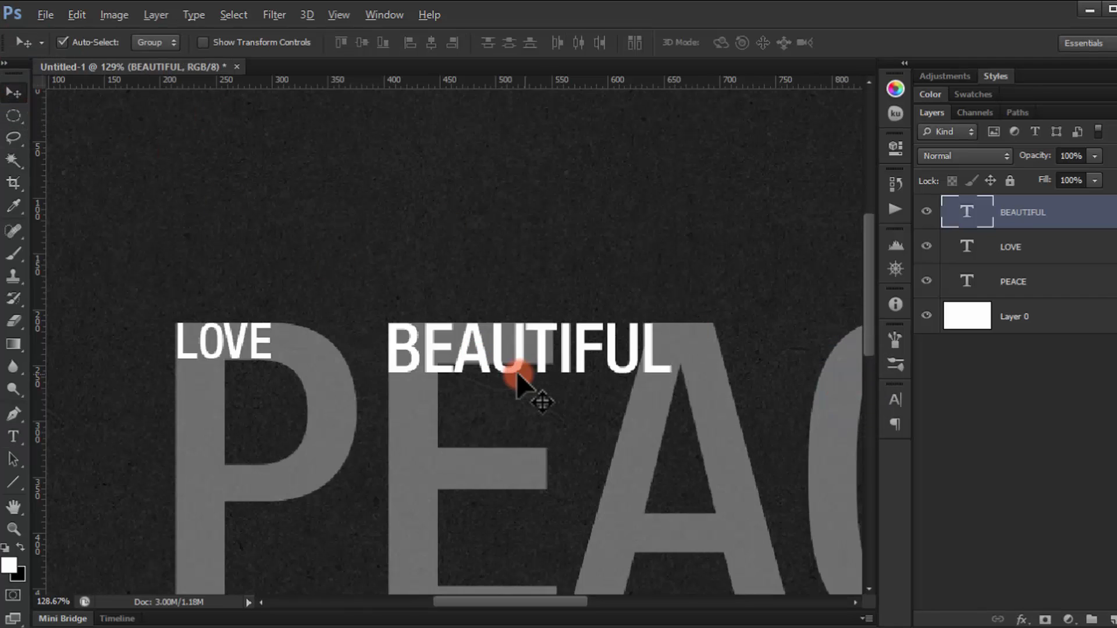
Scale BEAUTIFUL down and fit it near the bottom edge of PEACE.
{"action": "key", "text": "ctrl+t"}
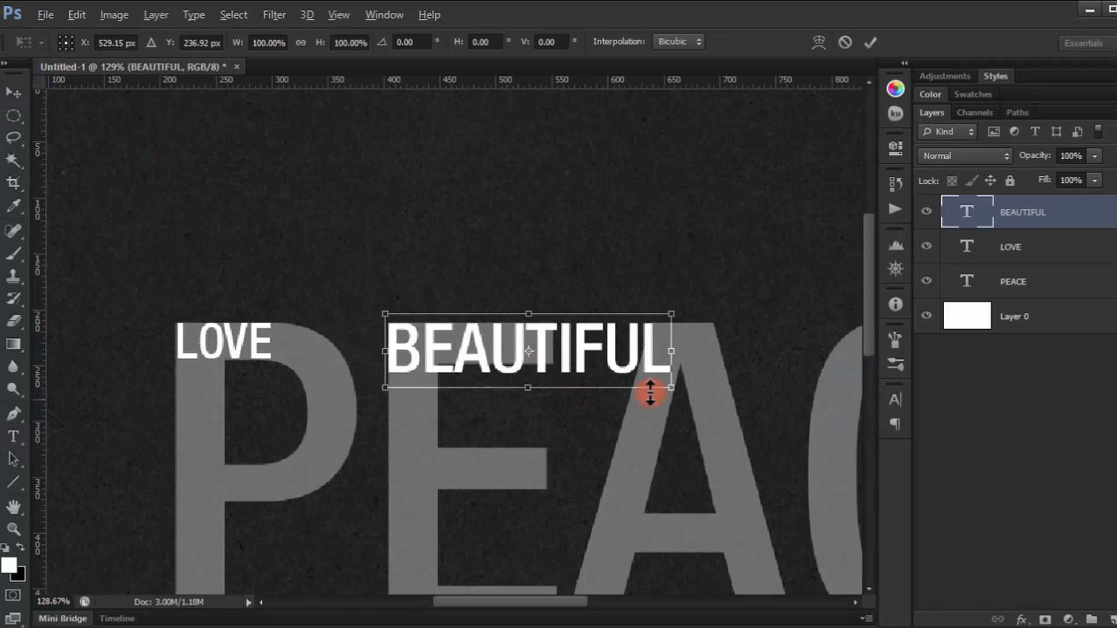
{"action": "left_click_drag", "start_coordinate": [671, 388], "coordinate": [517, 268]}
{"action": "left_click_drag", "start_coordinate": [490, 201], "coordinate": [422, 467]}
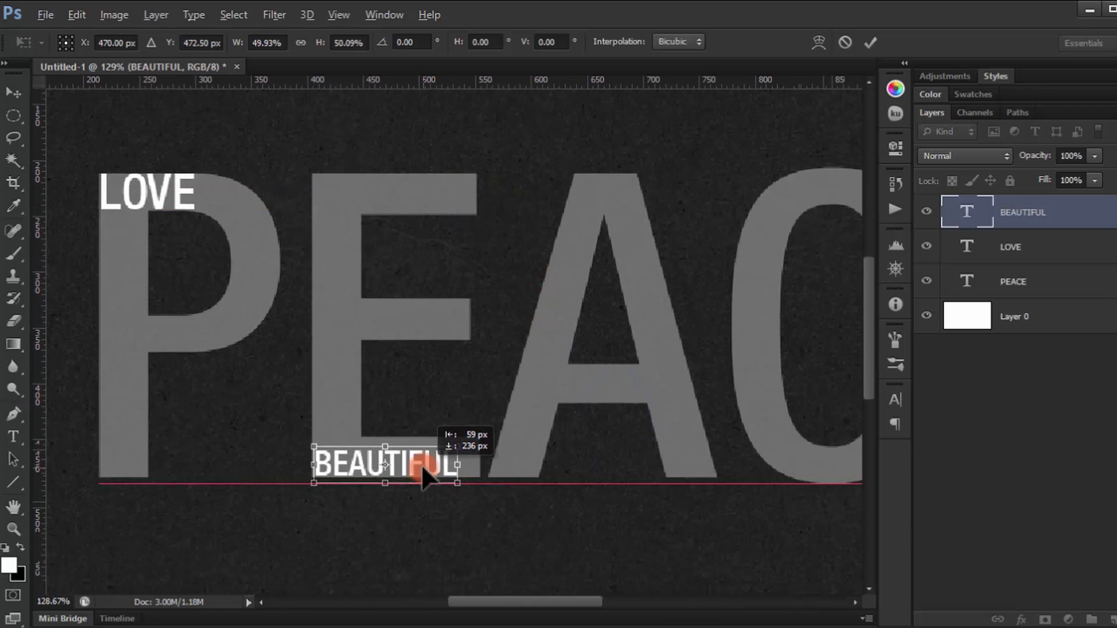
{"action": "left_click_drag", "start_coordinate": [423, 468], "coordinate": [526, 434]}
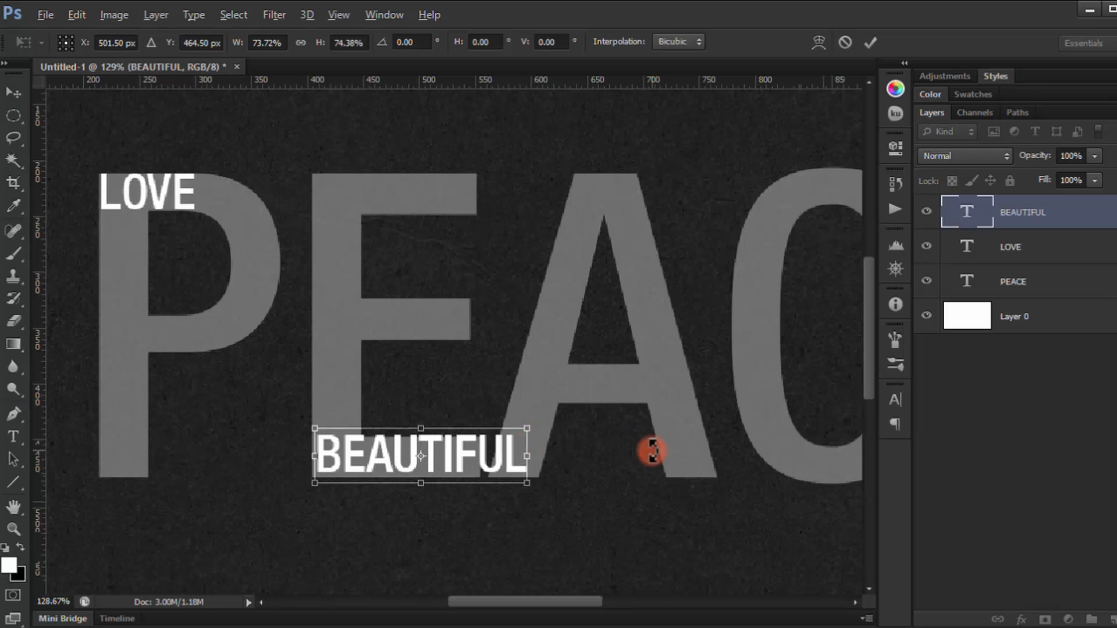
{"action": "key", "text": "Left"}
{"action": "key", "text": "Left"}
{"action": "key", "text": "Down"}
{"action": "key", "text": "Down"}
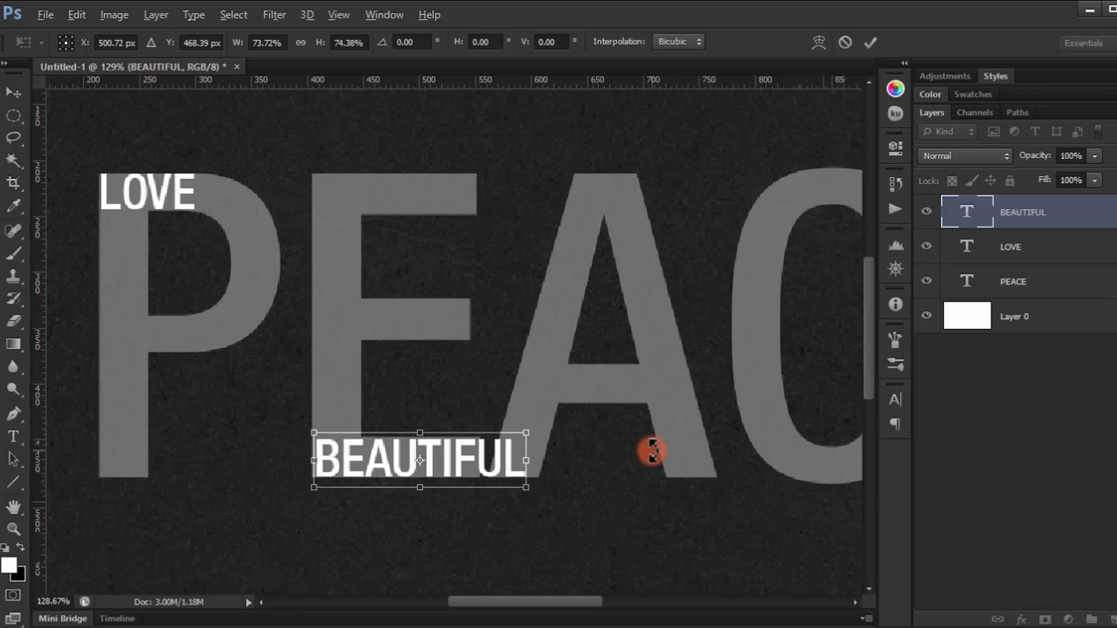
{"action": "key", "text": "Left"}
{"action": "key", "text": "Left"}
{"action": "key", "text": "Return"}
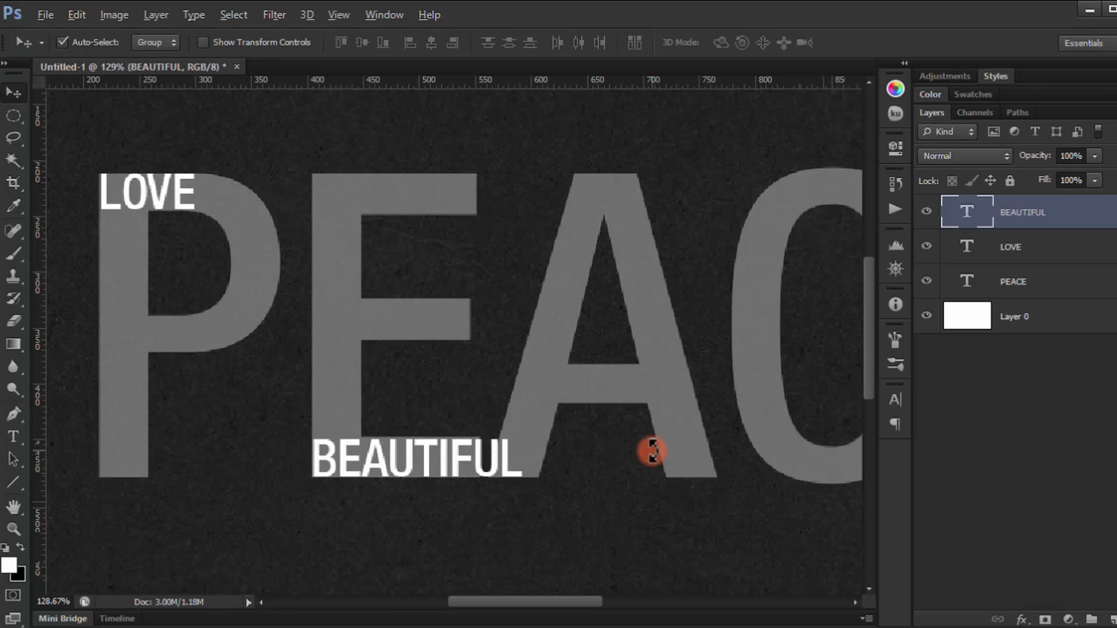
Type 'PEACE IS THE ONLY BATTLE THAT WORTH WAGING' and drag it above BEAUTIFUL.
{"action": "left_click_drag", "start_coordinate": [514, 518], "coordinate": [536, 404]}
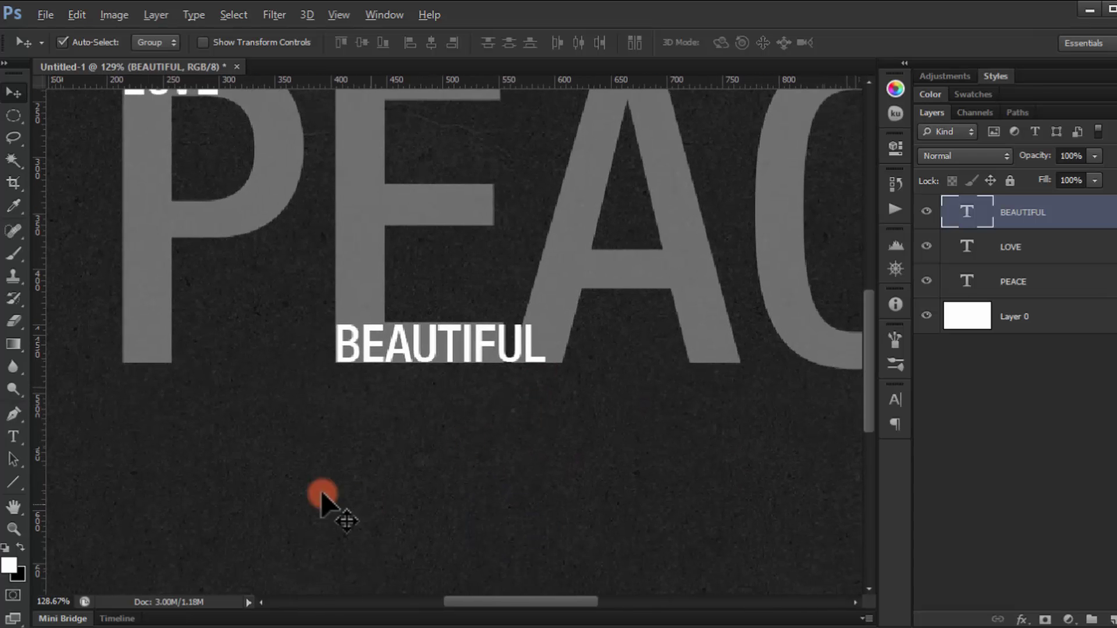
{"action": "left_click", "coordinate": [14, 438]}
{"action": "left_click", "coordinate": [247, 501]}
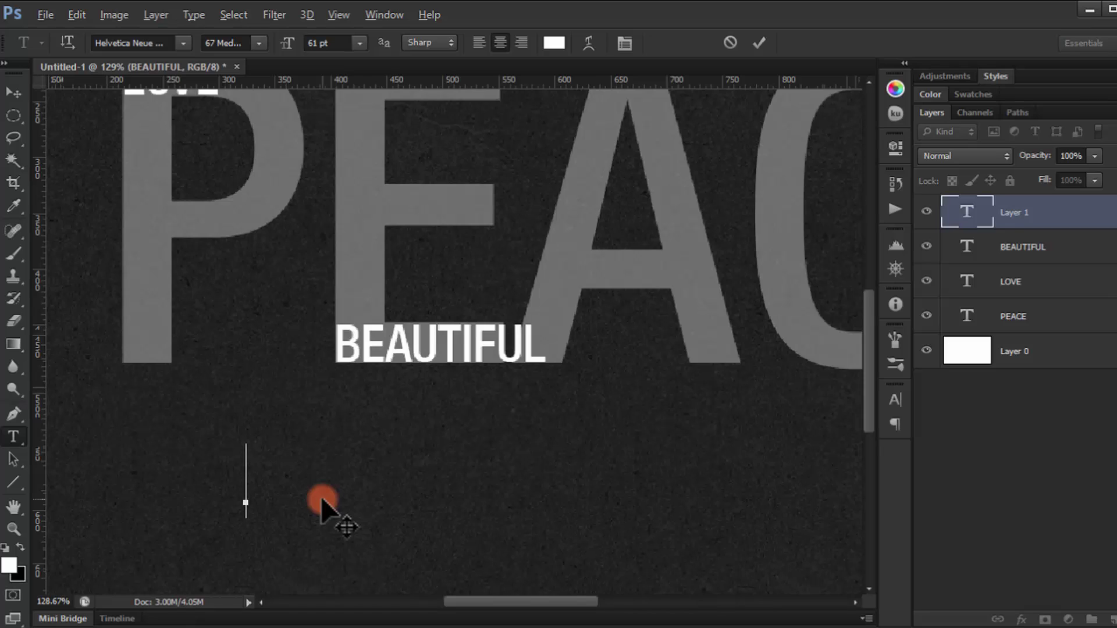
{"action": "type", "text": "PEA"}
{"action": "type", "text": "CE IS "}
{"action": "type", "text": "THE"}
{"action": "type", "text": " ONL"}
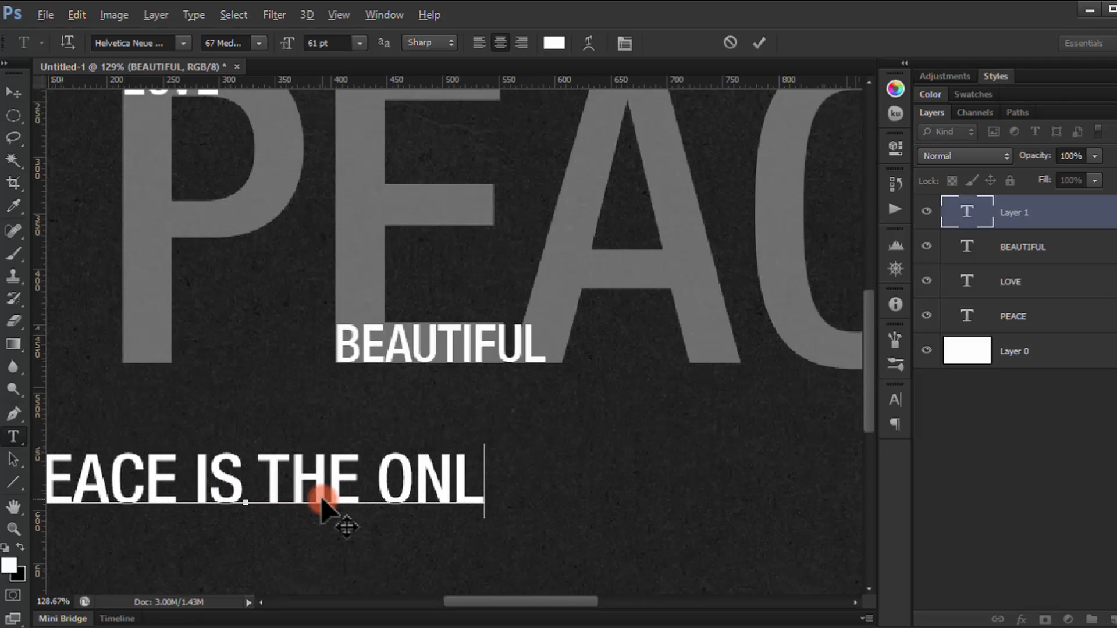
{"action": "type", "text": "Y BATT"}
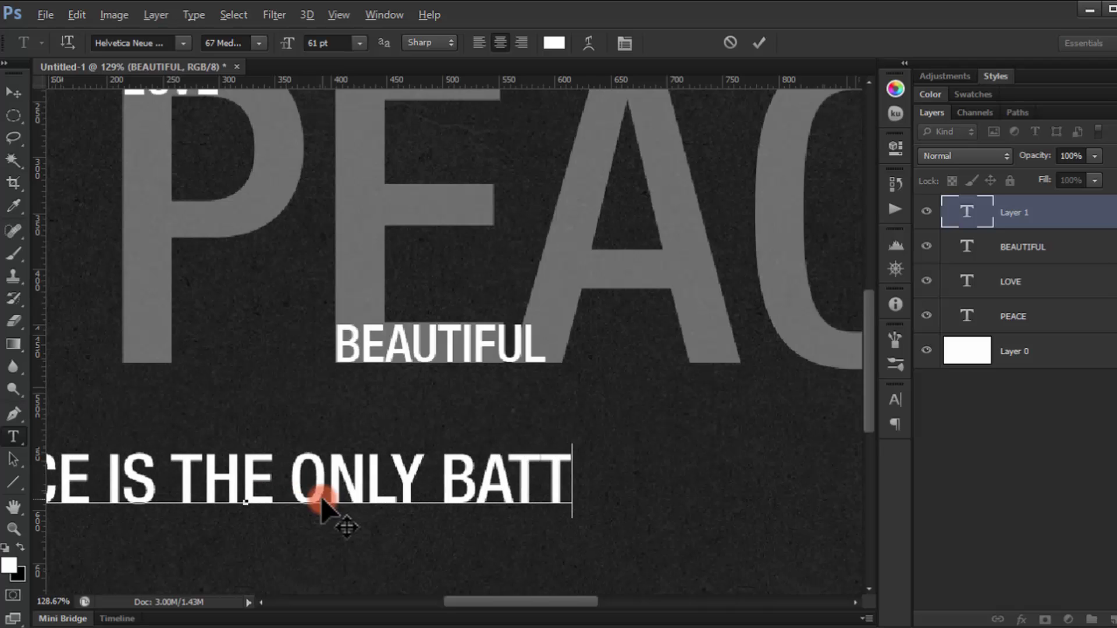
{"action": "type", "text": "LE THAT "}
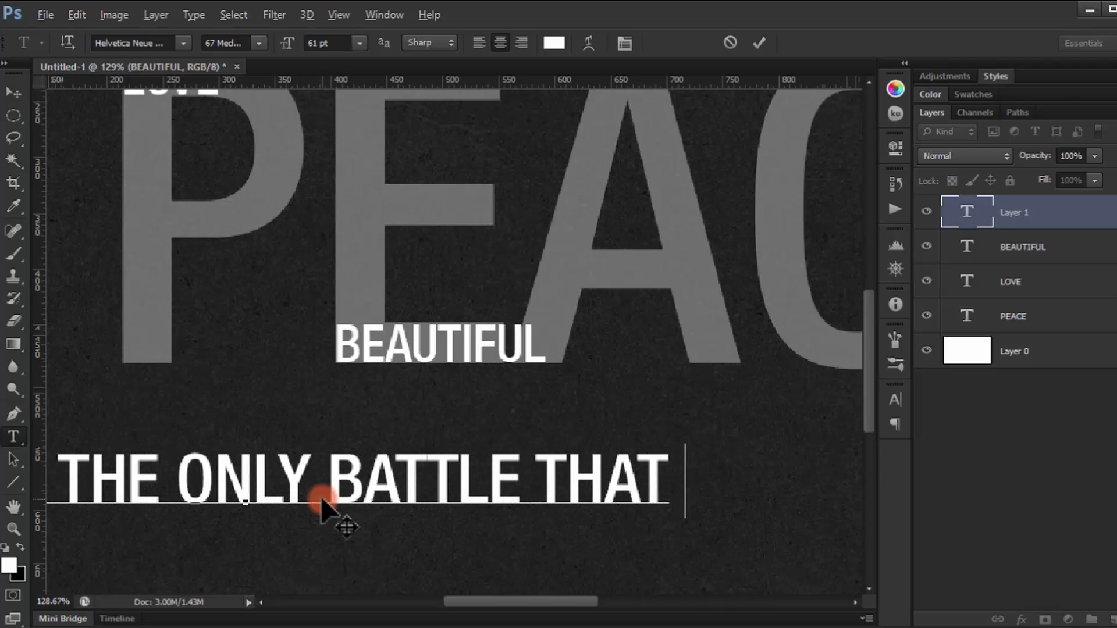
{"action": "type", "text": "WO"}
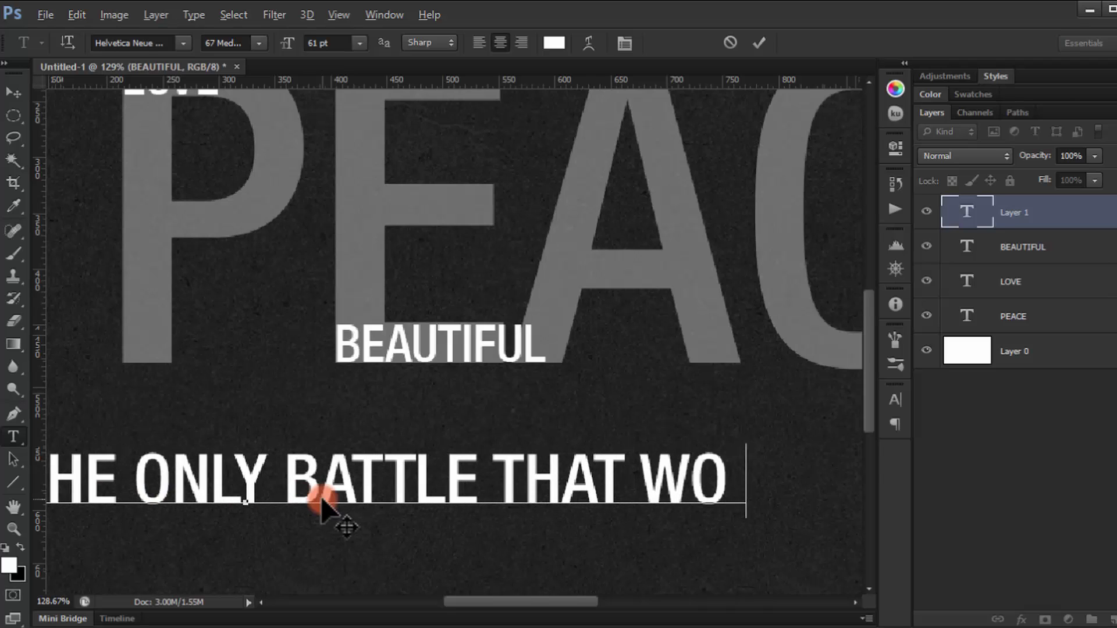
{"action": "type", "text": "RTH WAGING"}
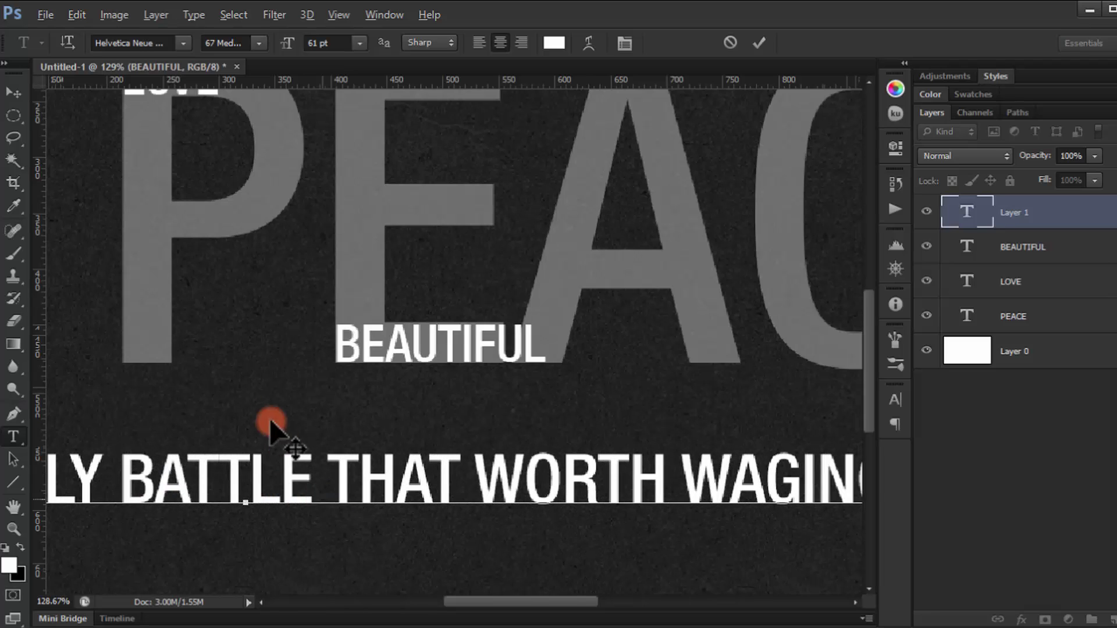
{"action": "mouse_move", "coordinate": [251, 349]}
{"action": "left_mouse_down"}
{"action": "mouse_move", "coordinate": [367, 295]}
{"action": "mouse_move", "coordinate": [636, 112]}
{"action": "mouse_move", "coordinate": [449, 179]}
{"action": "mouse_move", "coordinate": [568, 169]}
{"action": "mouse_move", "coordinate": [451, 157]}
{"action": "left_mouse_up"}
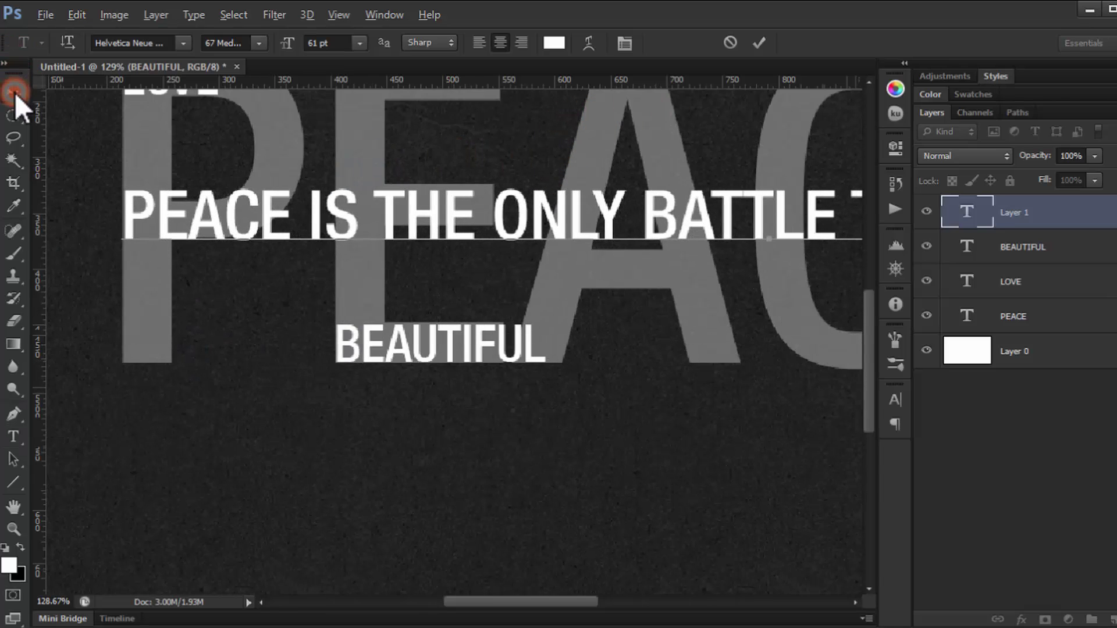
Commit the quote line and scale it to about 76%, shifted left.
{"action": "left_click", "coordinate": [16, 93]}
{"action": "key", "text": "ctrl+0"}
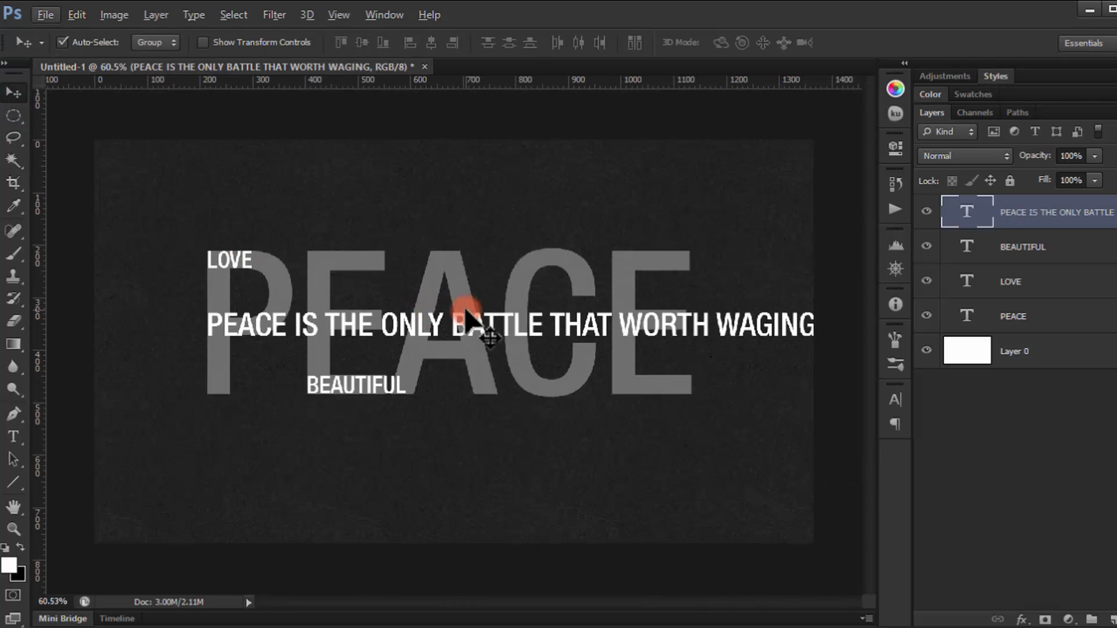
{"action": "key", "text": "ctrl+t"}
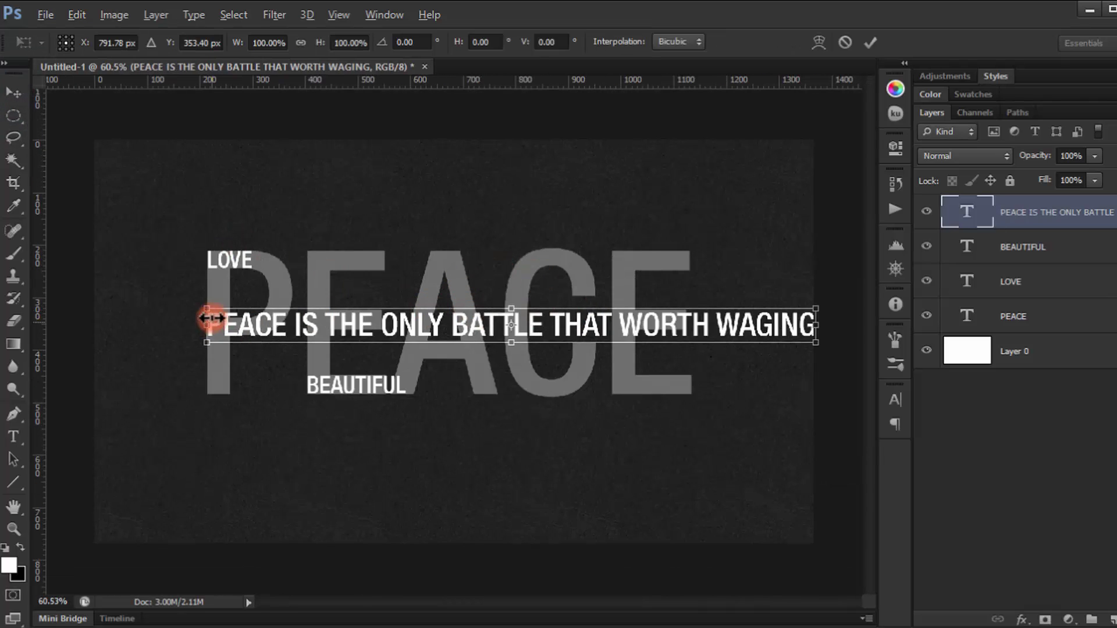
{"action": "left_click_drag", "start_coordinate": [210, 314], "coordinate": [282, 356]}
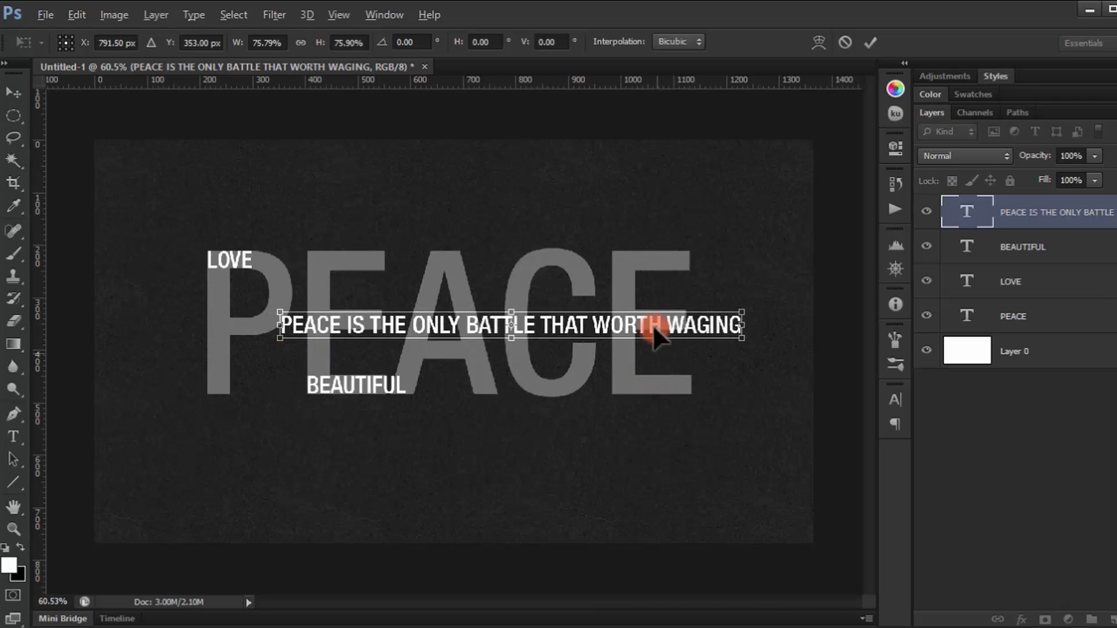
{"action": "left_click_drag", "start_coordinate": [655, 327], "coordinate": [548, 317]}
{"action": "scroll", "coordinate": [242, 317], "scroll_direction": "up", "scroll_amount": 1}
{"action": "scroll", "coordinate": [242, 320], "scroll_direction": "up", "scroll_amount": 6}
{"action": "left_click_drag", "start_coordinate": [212, 349], "coordinate": [287, 377]}
Fine-tune the quote's position across PEACE's middle and apply the transform.
{"action": "scroll", "coordinate": [356, 398], "scroll_direction": "down", "scroll_amount": 5}
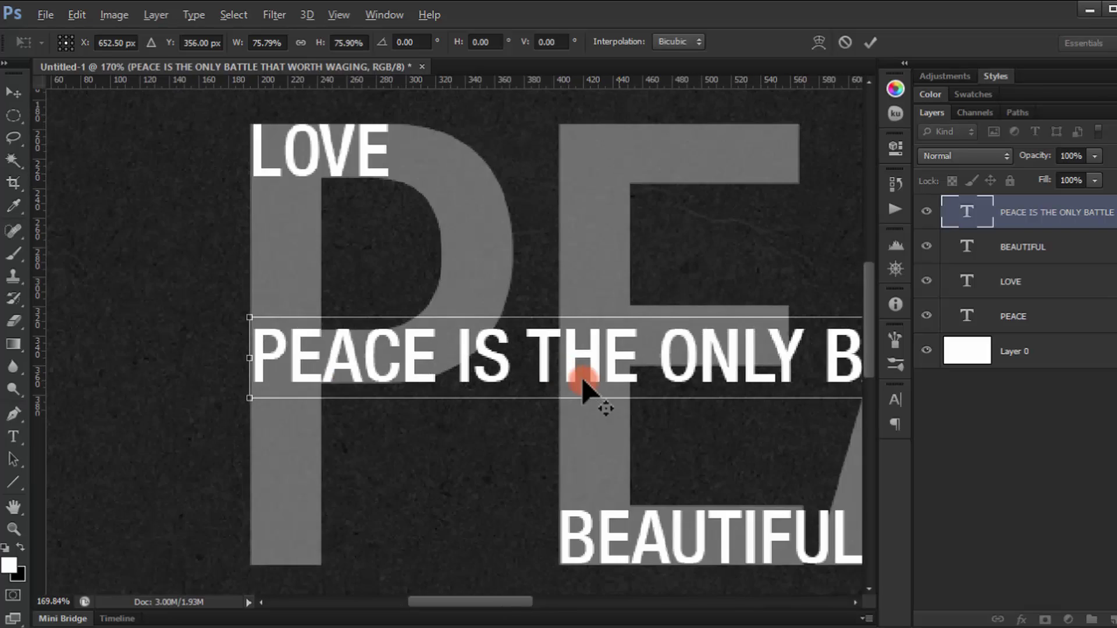
{"action": "left_click_drag", "start_coordinate": [674, 344], "coordinate": [574, 384]}
{"action": "left_click_drag", "start_coordinate": [360, 358], "coordinate": [636, 349]}
{"action": "left_click_drag", "start_coordinate": [124, 325], "coordinate": [310, 318]}
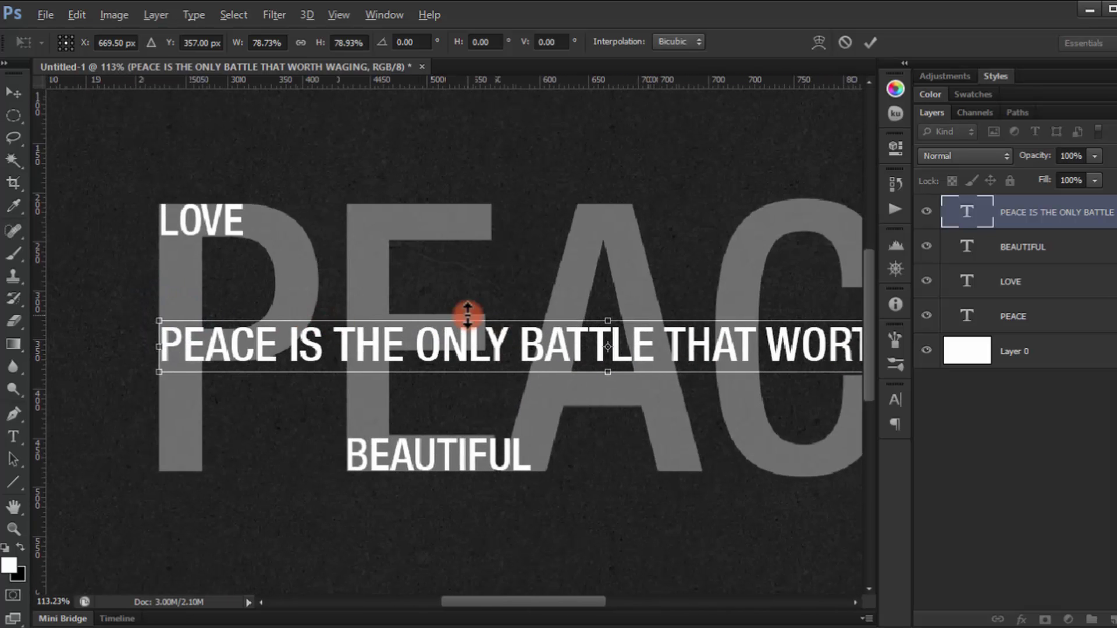
{"action": "left_click_drag", "start_coordinate": [468, 315], "coordinate": [468, 315]}
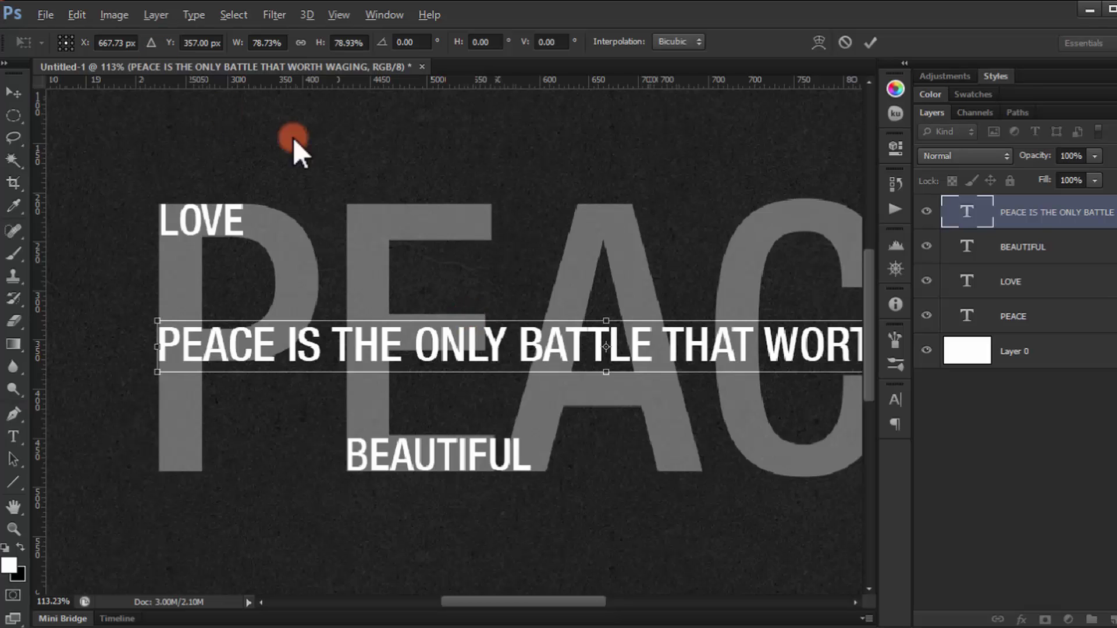
{"action": "left_click_drag", "start_coordinate": [665, 386], "coordinate": [304, 360]}
{"action": "left_click_drag", "start_coordinate": [748, 375], "coordinate": [668, 374]}
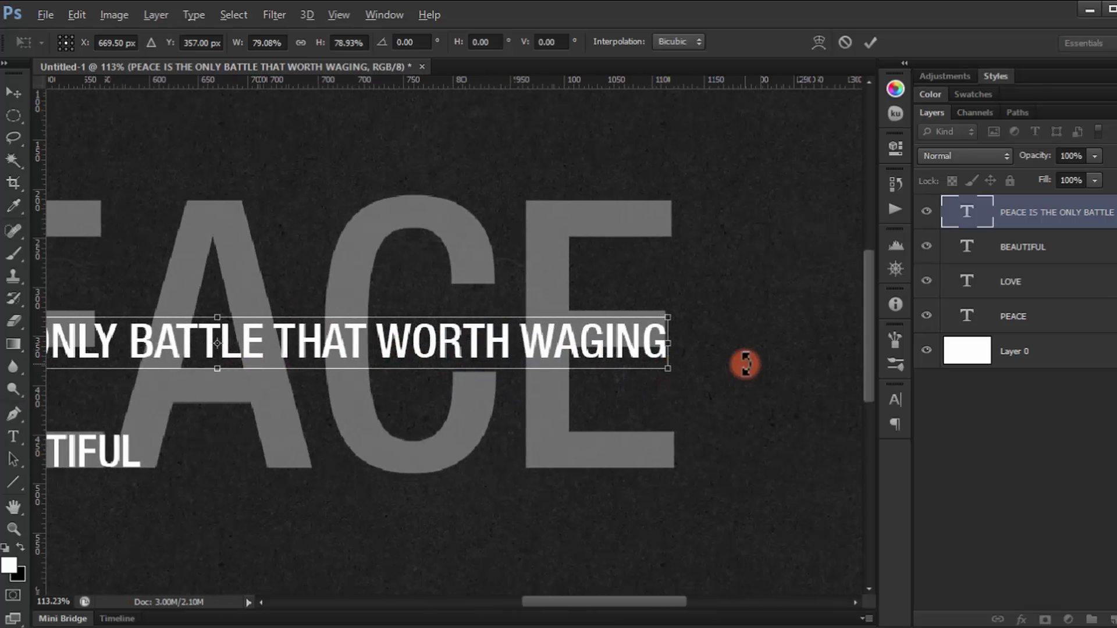
{"action": "key", "text": "Return"}
{"action": "left_click_drag", "start_coordinate": [472, 363], "coordinate": [699, 320]}
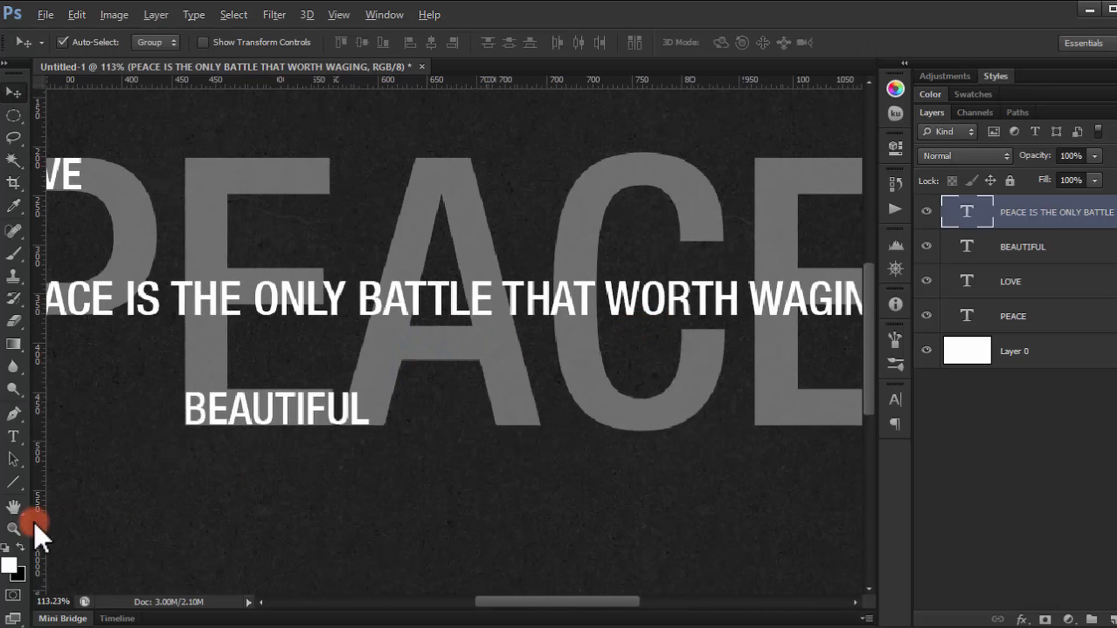
Type 'HATE DESTROYS THE HATER' and move it to the top of PEACE.
{"action": "left_click", "coordinate": [15, 441]}
{"action": "left_click", "coordinate": [393, 558]}
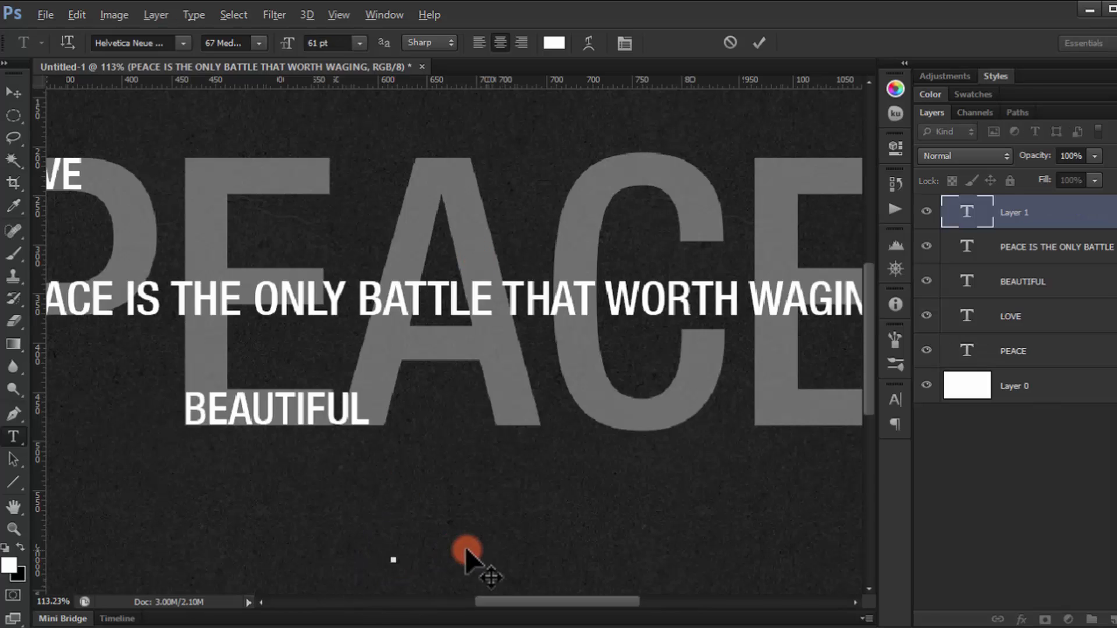
{"action": "type", "text": "HATE "}
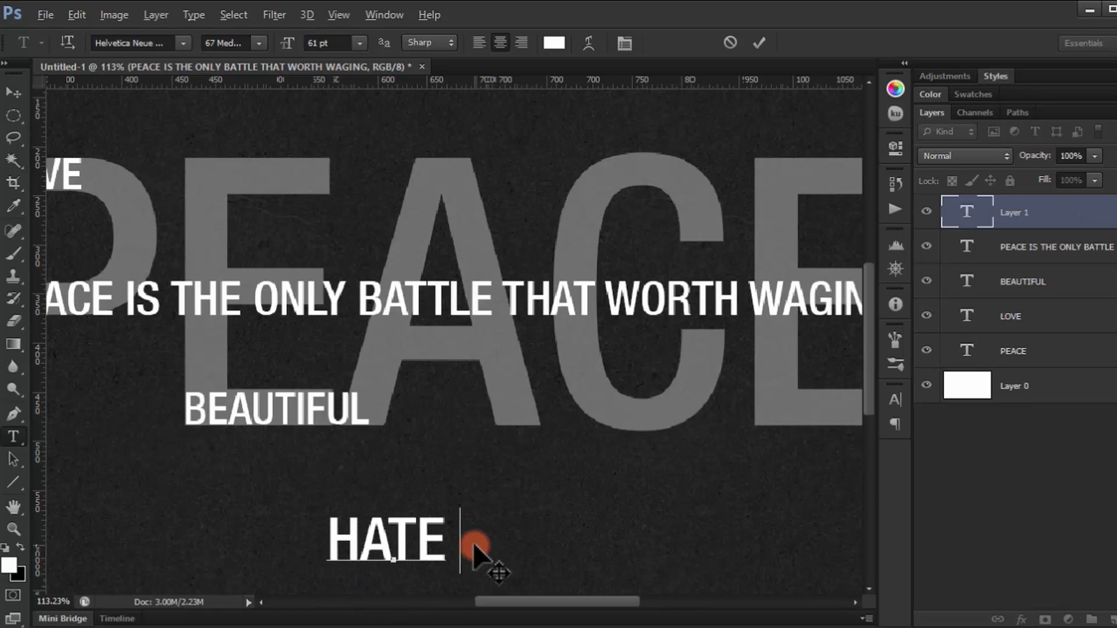
{"action": "type", "text": "DESTR"}
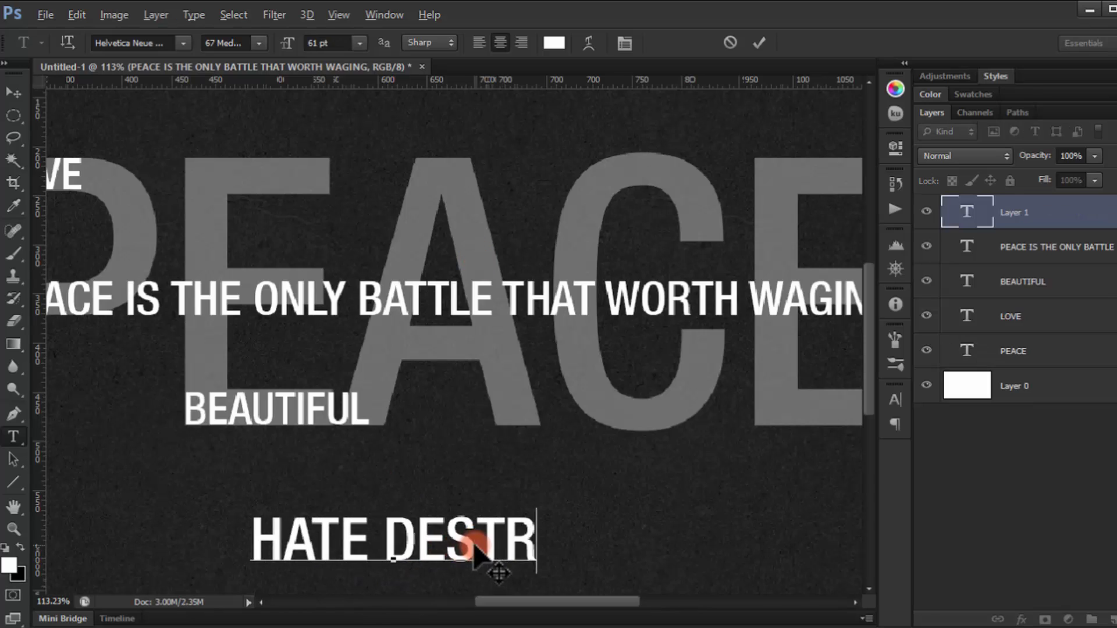
{"action": "type", "text": "OYS "}
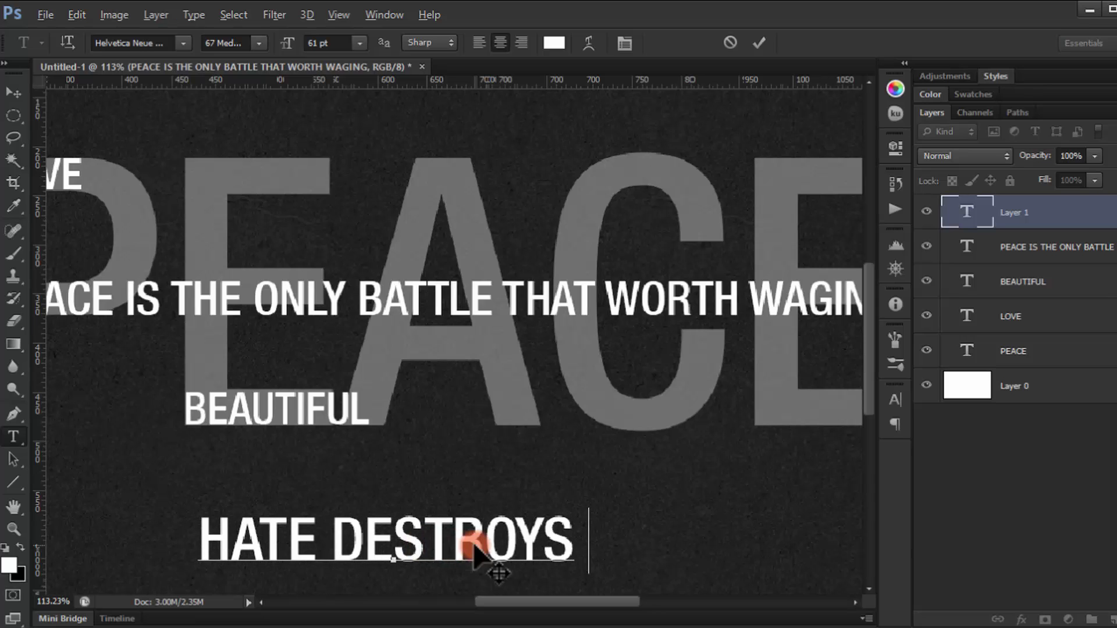
{"action": "type", "text": "THE HA"}
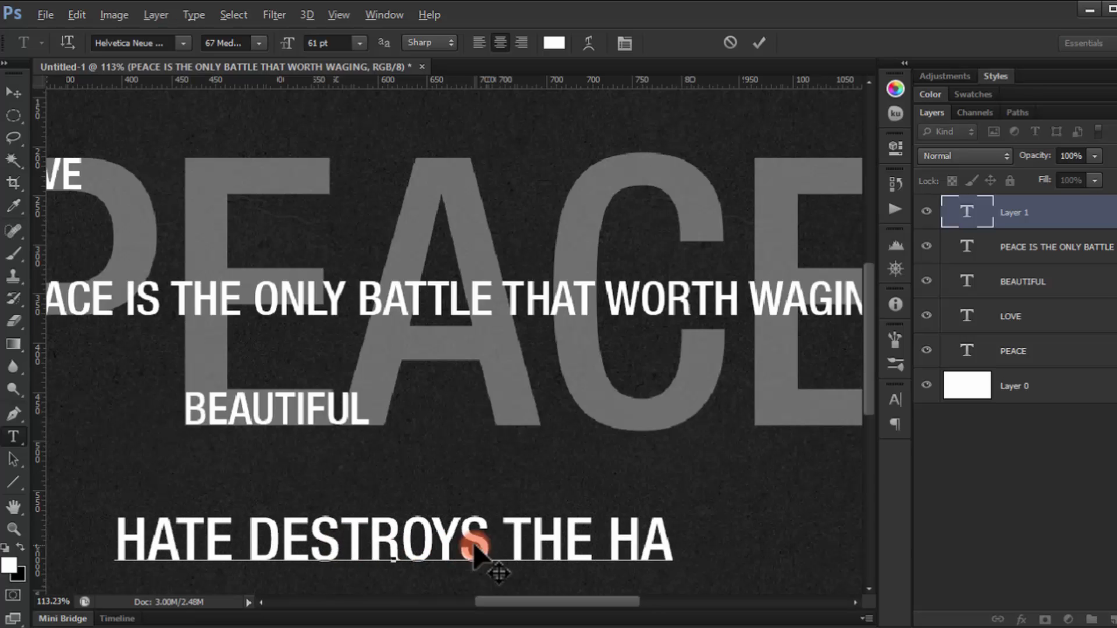
{"action": "type", "text": "TER"}
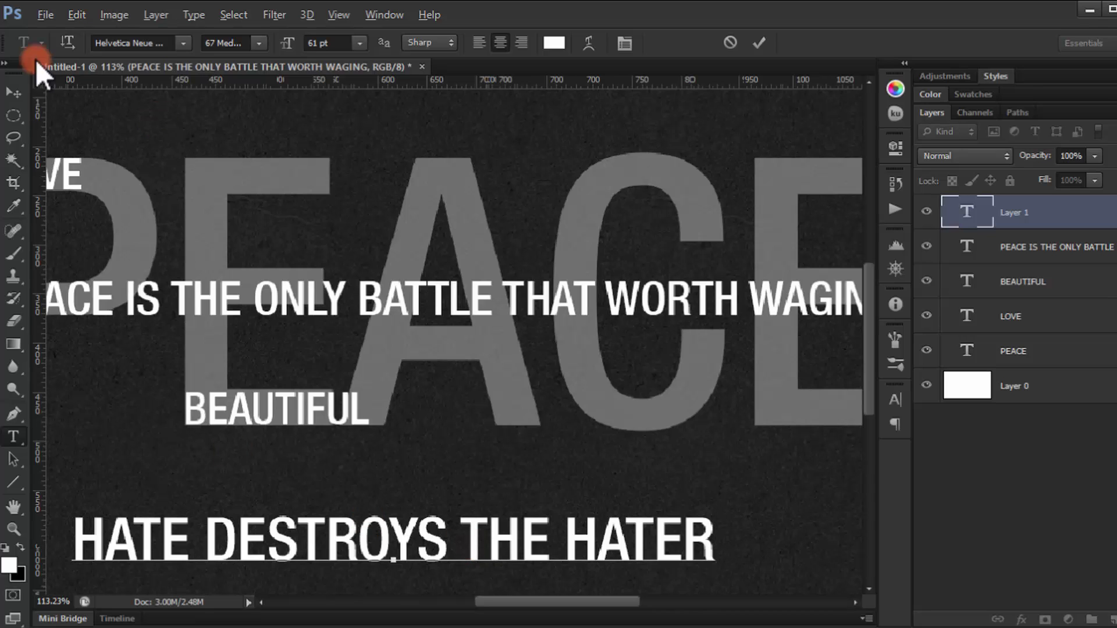
{"action": "left_click", "coordinate": [13, 94]}
{"action": "left_click_drag", "start_coordinate": [287, 530], "coordinate": [370, 186]}
Free Transform the HATE line and nudge it up and left into place.
{"action": "key", "text": "ctrl+t"}
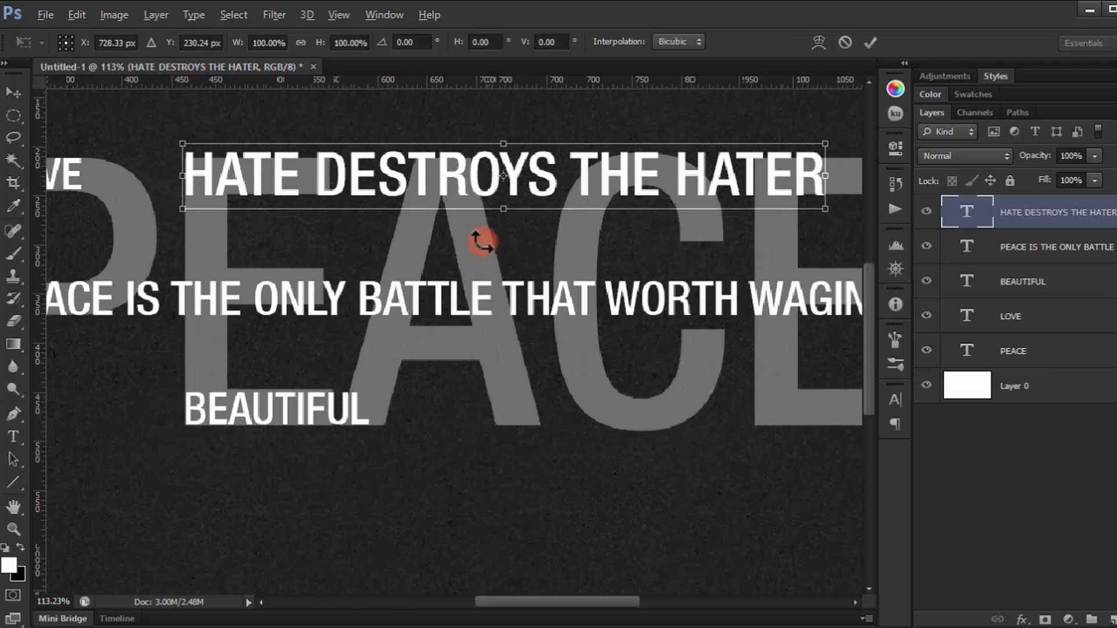
{"action": "left_click_drag", "start_coordinate": [755, 187], "coordinate": [687, 290]}
{"action": "left_click_drag", "start_coordinate": [168, 230], "coordinate": [401, 282]}
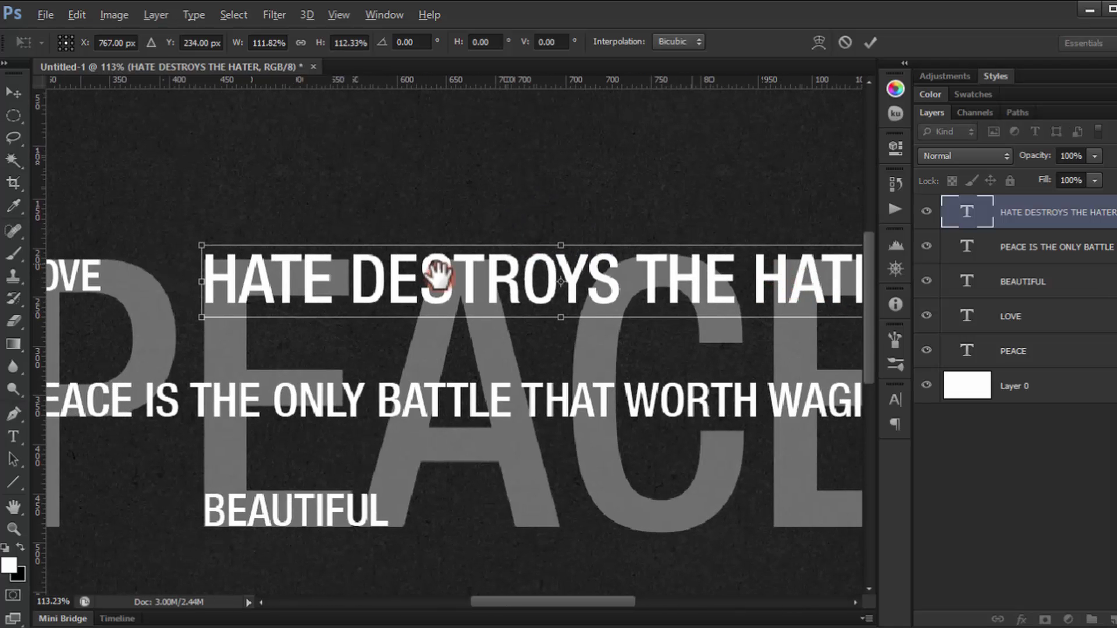
{"action": "left_click_drag", "start_coordinate": [285, 289], "coordinate": [294, 296]}
{"action": "key", "text": "Up"}
{"action": "key", "text": "Left"}
{"action": "key", "text": "Left"}
{"action": "key", "text": "Up"}
{"action": "key", "text": "Up"}
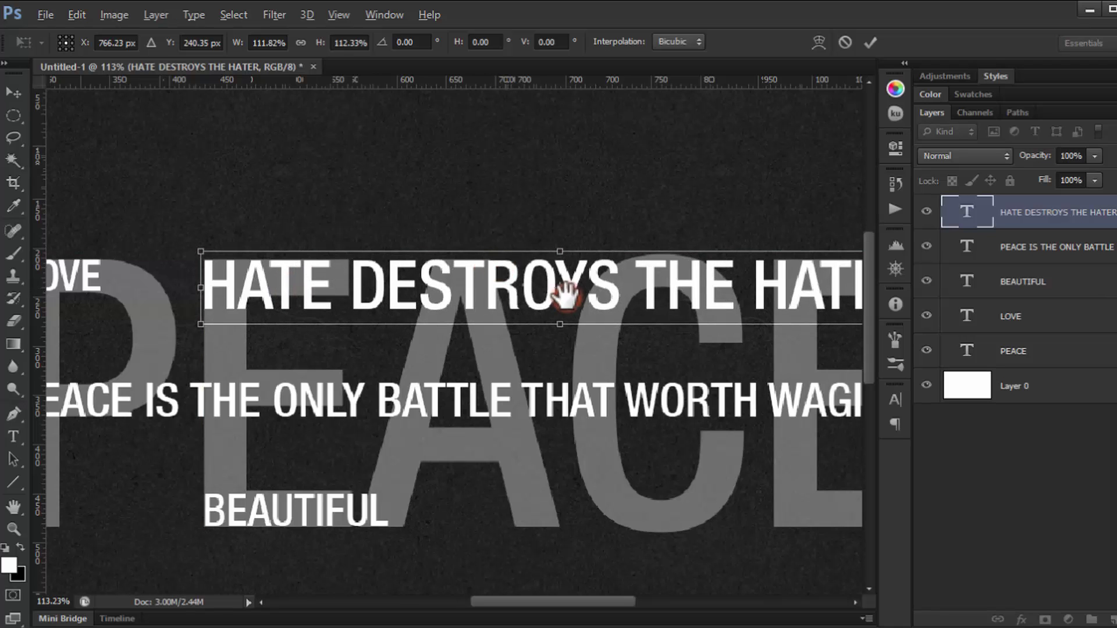
{"action": "left_click_drag", "start_coordinate": [568, 298], "coordinate": [133, 271]}
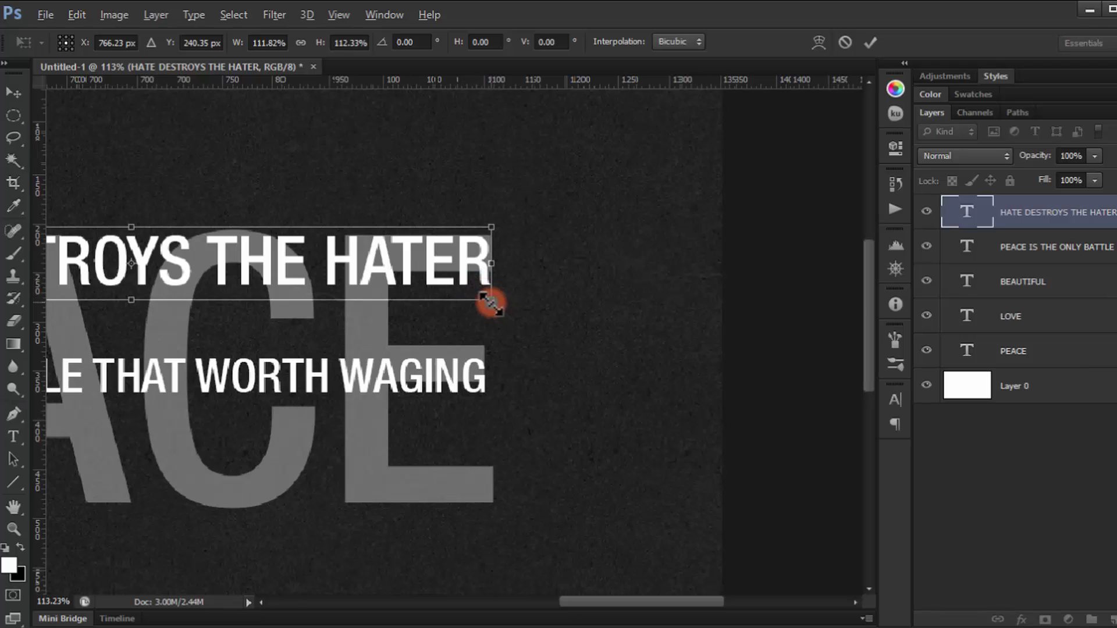
Scale the HATE line to about 81%, align HATER's end with the guide, and apply.
{"action": "left_click_drag", "start_coordinate": [491, 300], "coordinate": [469, 261]}
{"action": "scroll", "coordinate": [482, 271], "scroll_direction": "up", "scroll_amount": 3}
{"action": "left_click_drag", "start_coordinate": [488, 314], "coordinate": [406, 308]}
{"action": "left_click_drag", "start_coordinate": [357, 256], "coordinate": [460, 251]}
{"action": "left_click_drag", "start_coordinate": [506, 309], "coordinate": [473, 262]}
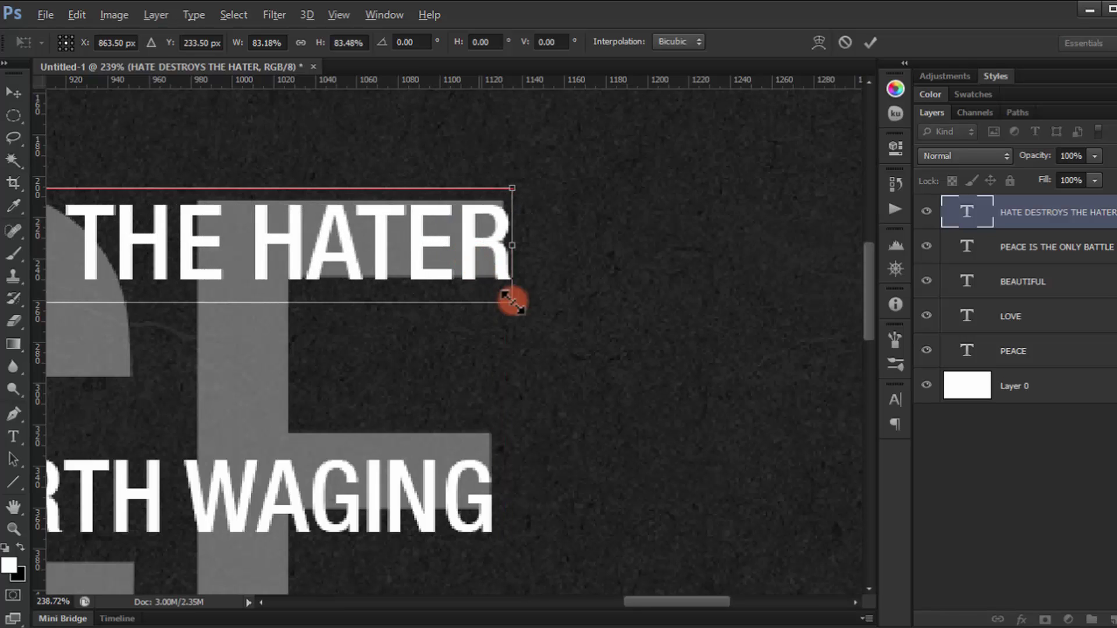
{"action": "left_click_drag", "start_coordinate": [509, 300], "coordinate": [493, 297]}
{"action": "left_click_drag", "start_coordinate": [444, 249], "coordinate": [464, 250]}
{"action": "key", "text": "Up"}
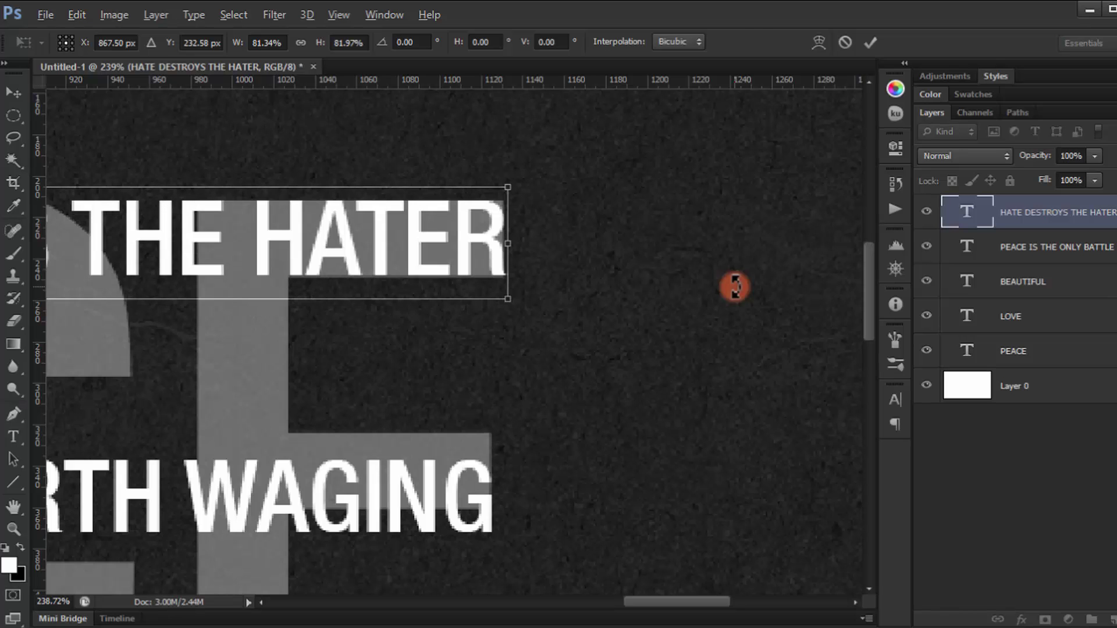
{"action": "key", "text": "Return"}
{"action": "scroll", "coordinate": [399, 220], "scroll_direction": "down", "scroll_amount": 8}
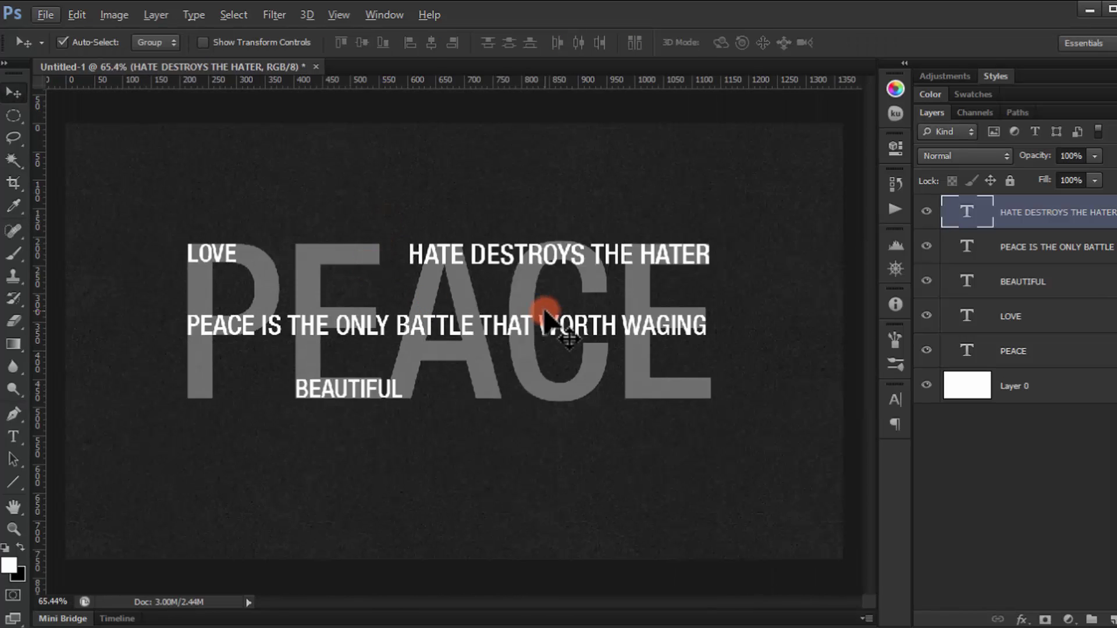
{"action": "scroll", "coordinate": [433, 360], "scroll_direction": "up", "scroll_amount": 3}
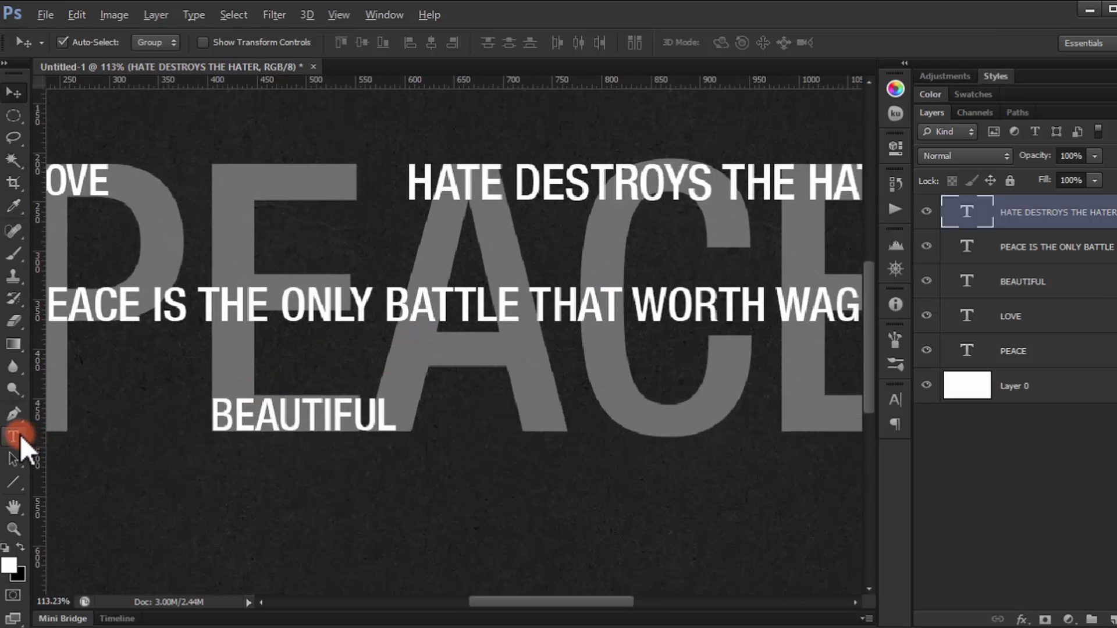
Type the word HARMONY as a new text line, fixing a typo.
{"action": "left_click", "coordinate": [14, 437]}
{"action": "left_click", "coordinate": [276, 542]}
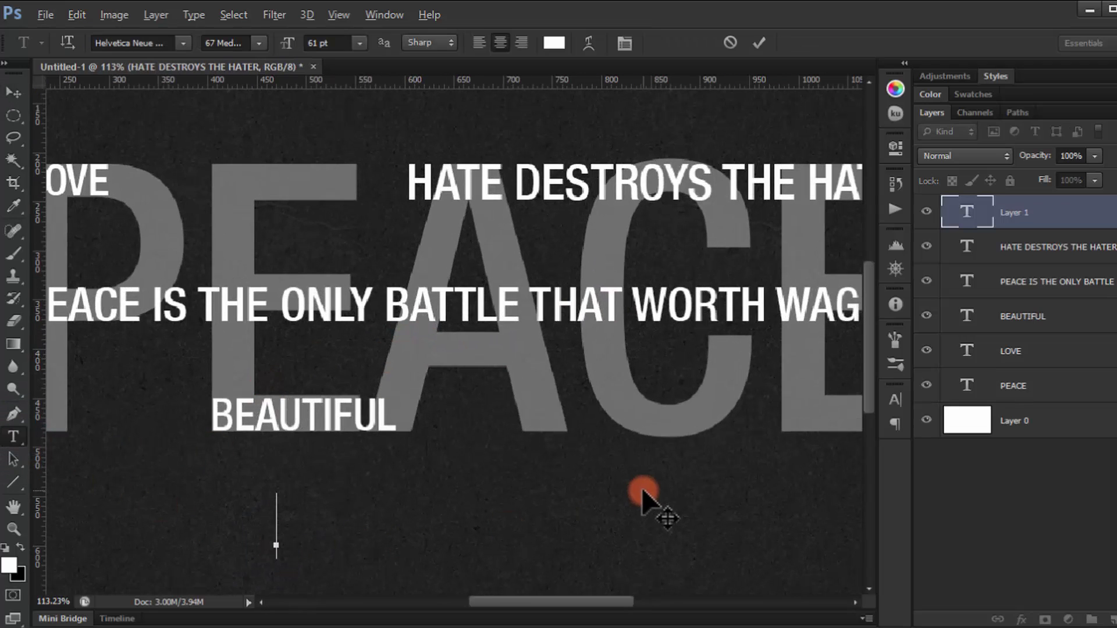
{"action": "type", "text": "HAR"}
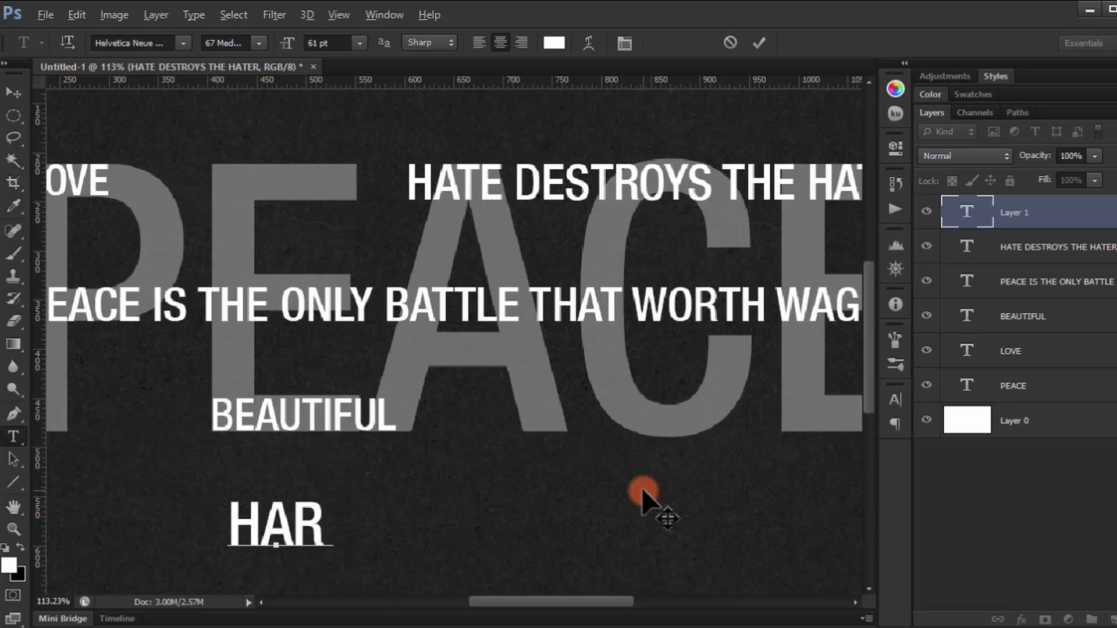
{"action": "type", "text": "MONT"}
{"action": "key", "text": "BackSpace"}
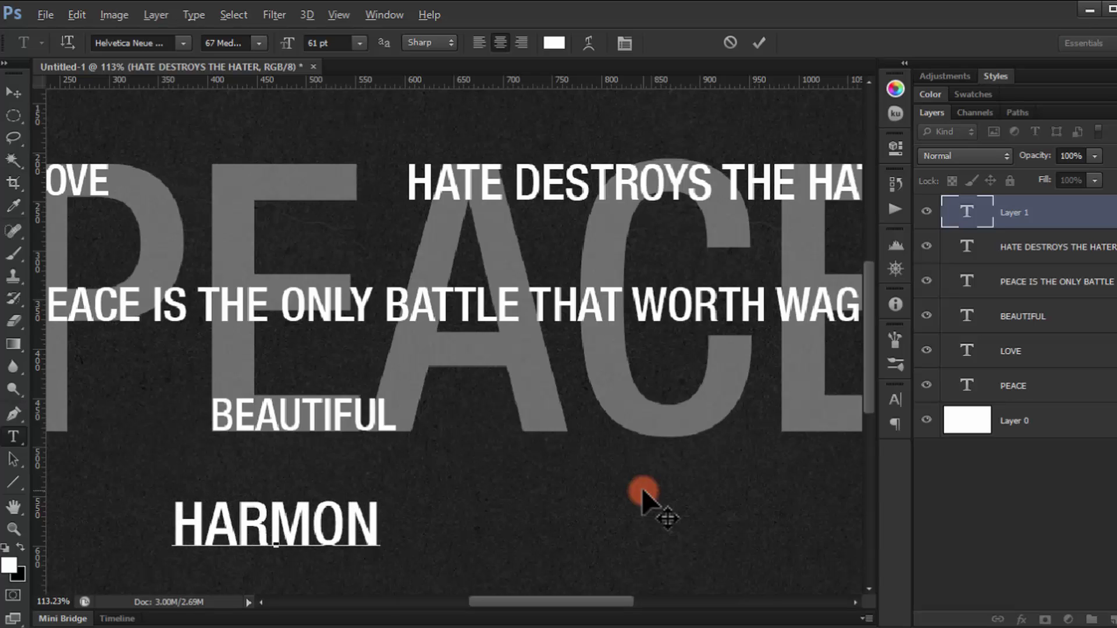
{"action": "type", "text": "Y"}
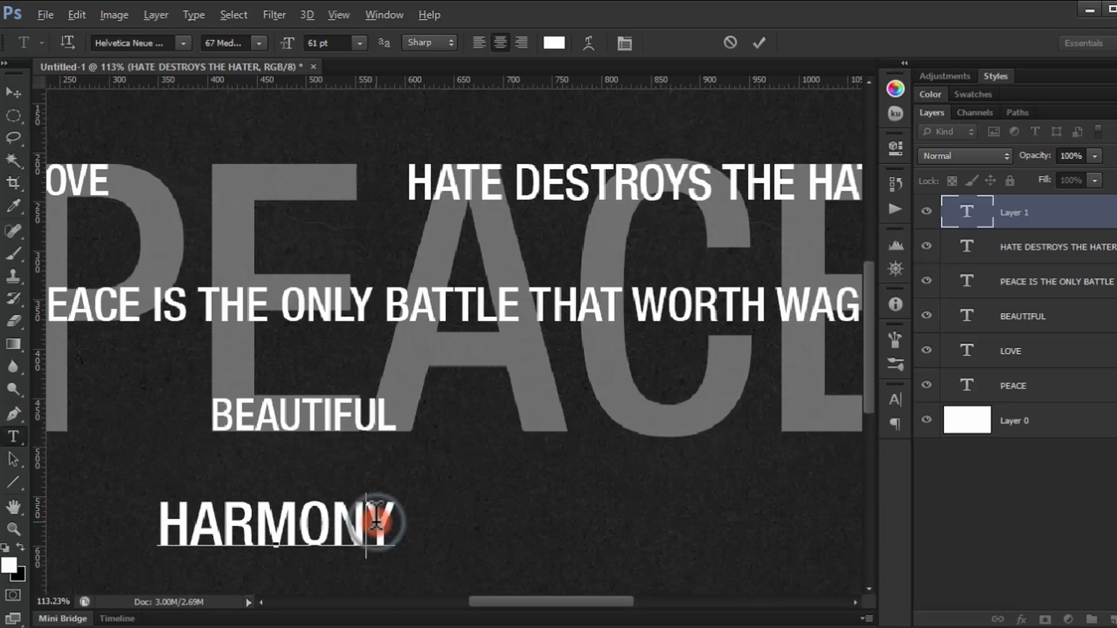
Set HARMONY in a thin font weight and move it between the top lines.
{"action": "left_click_drag", "start_coordinate": [391, 522], "coordinate": [138, 520]}
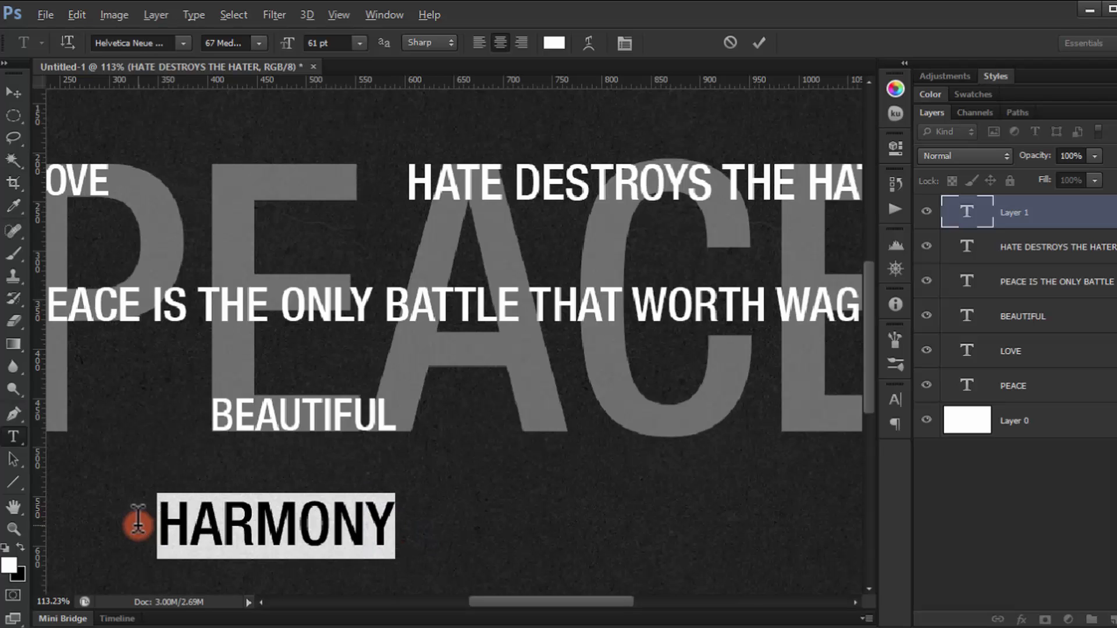
{"action": "left_click", "coordinate": [252, 48]}
{"action": "scroll", "coordinate": [312, 159], "scroll_direction": "up", "scroll_amount": 5}
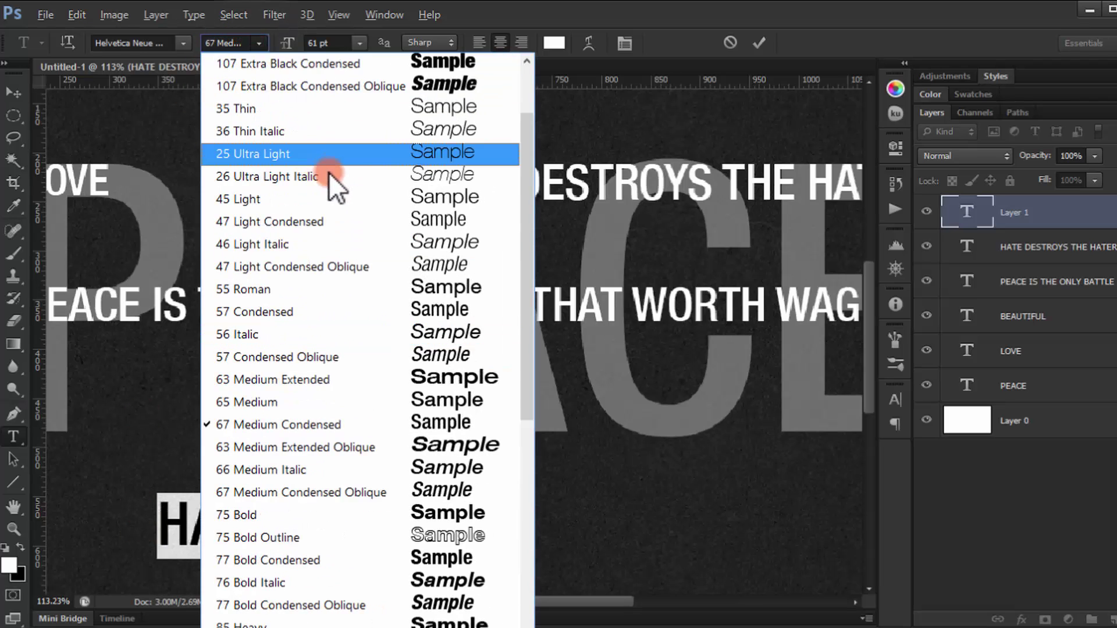
{"action": "left_click", "coordinate": [302, 110]}
{"action": "left_click", "coordinate": [16, 93]}
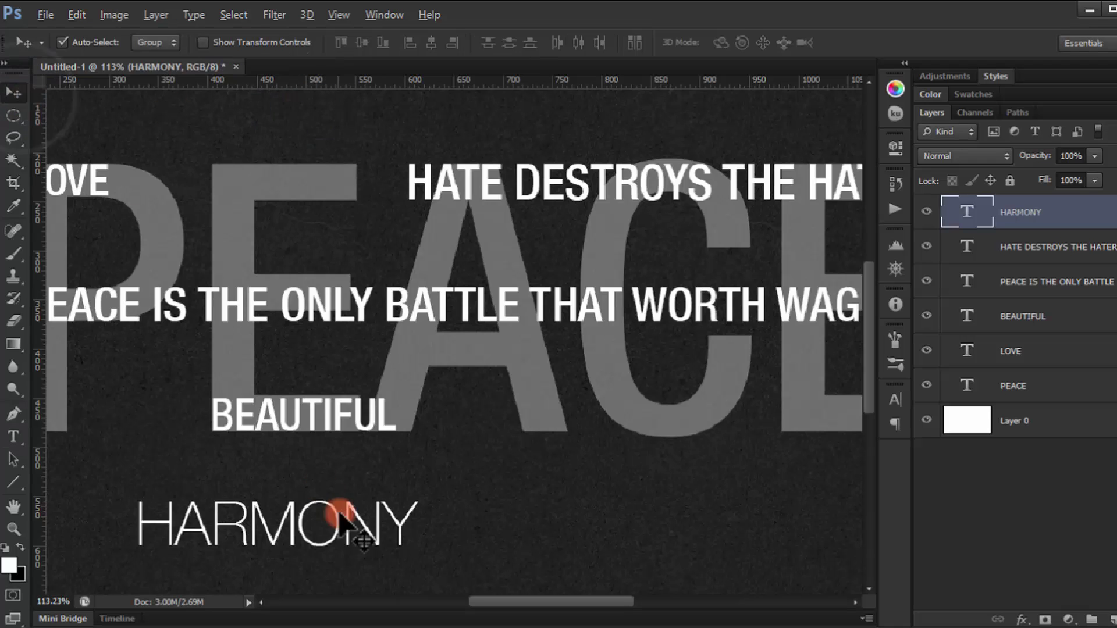
{"action": "left_click_drag", "start_coordinate": [265, 532], "coordinate": [460, 272]}
Duplicate HARMONY lower down and retype the copy as STOPWAR.
{"action": "left_click_drag", "start_coordinate": [463, 331], "coordinate": [466, 240]}
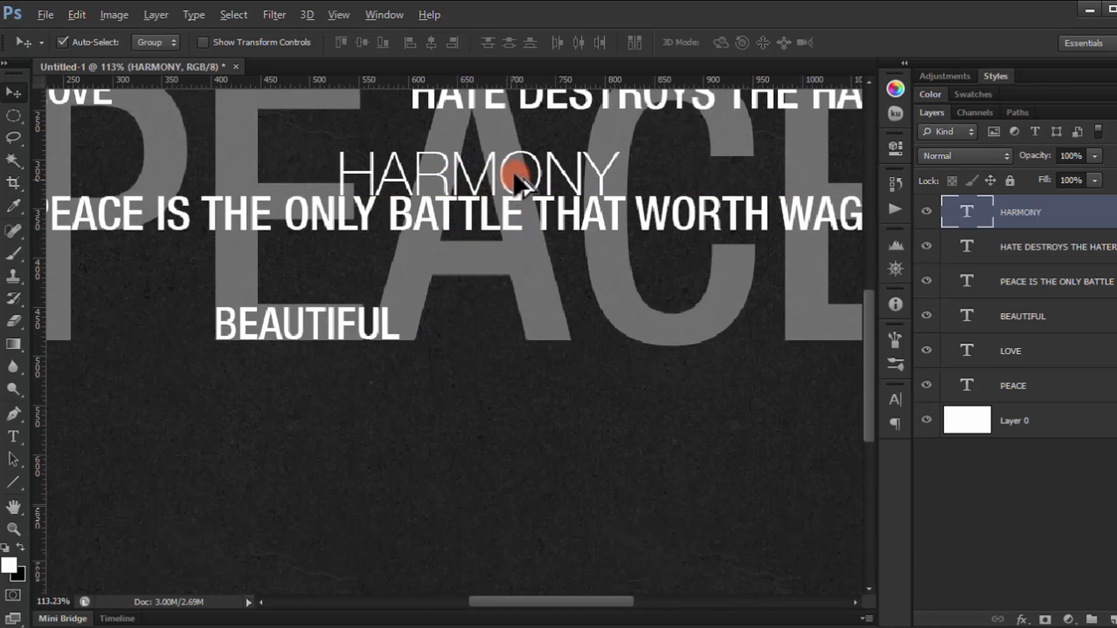
{"action": "left_click_drag", "start_coordinate": [493, 173], "coordinate": [518, 452]}
{"action": "left_click", "coordinate": [989, 216]}
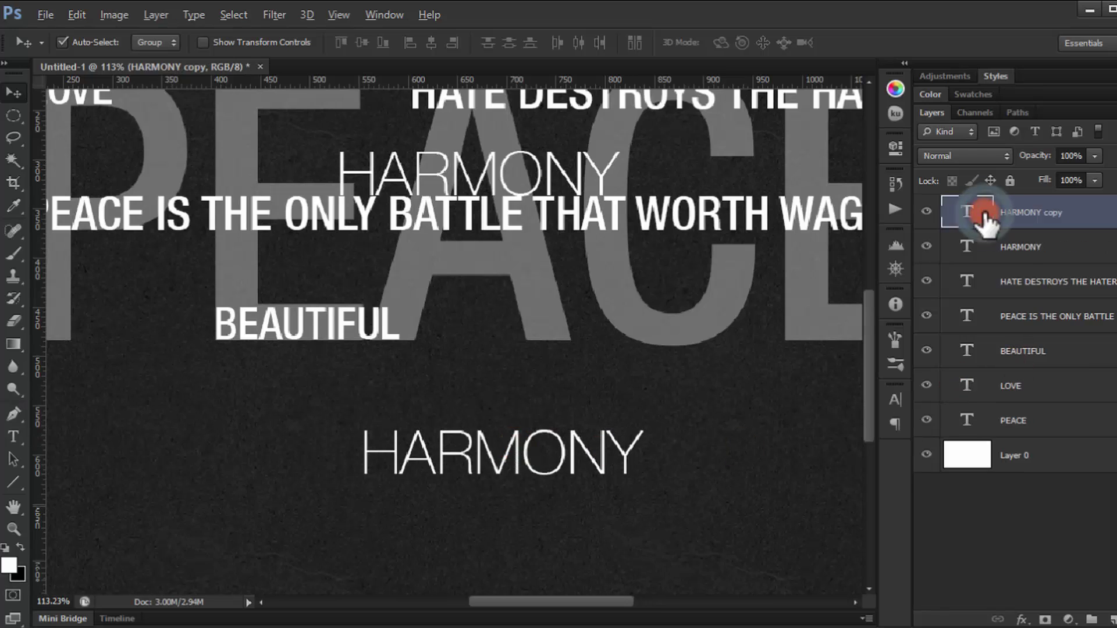
{"action": "double_click", "coordinate": [967, 213]}
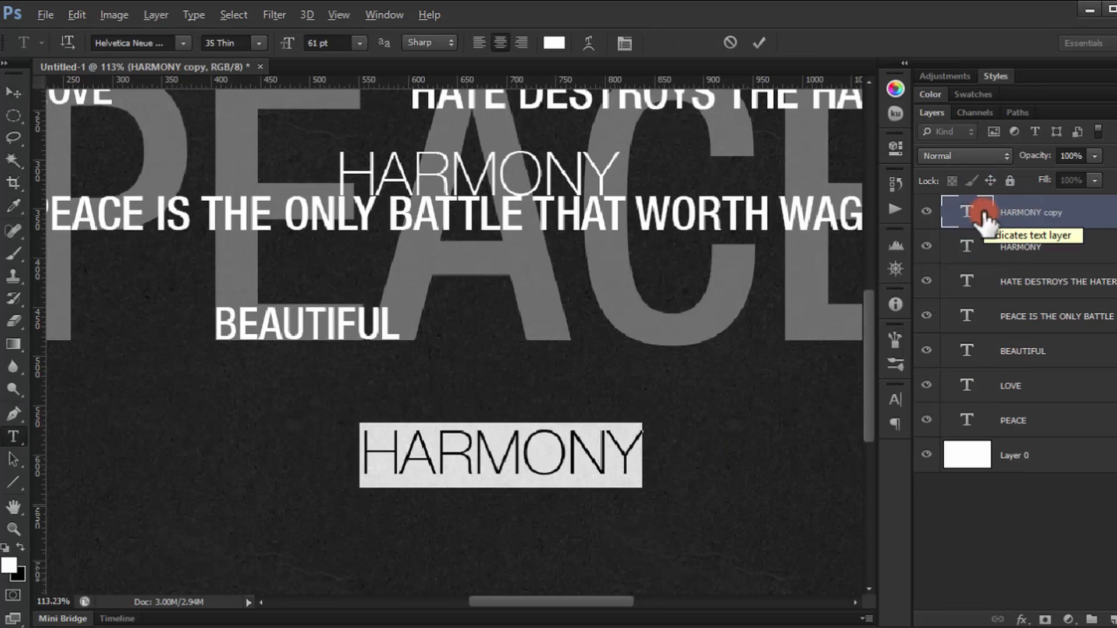
{"action": "type", "text": "ST"}
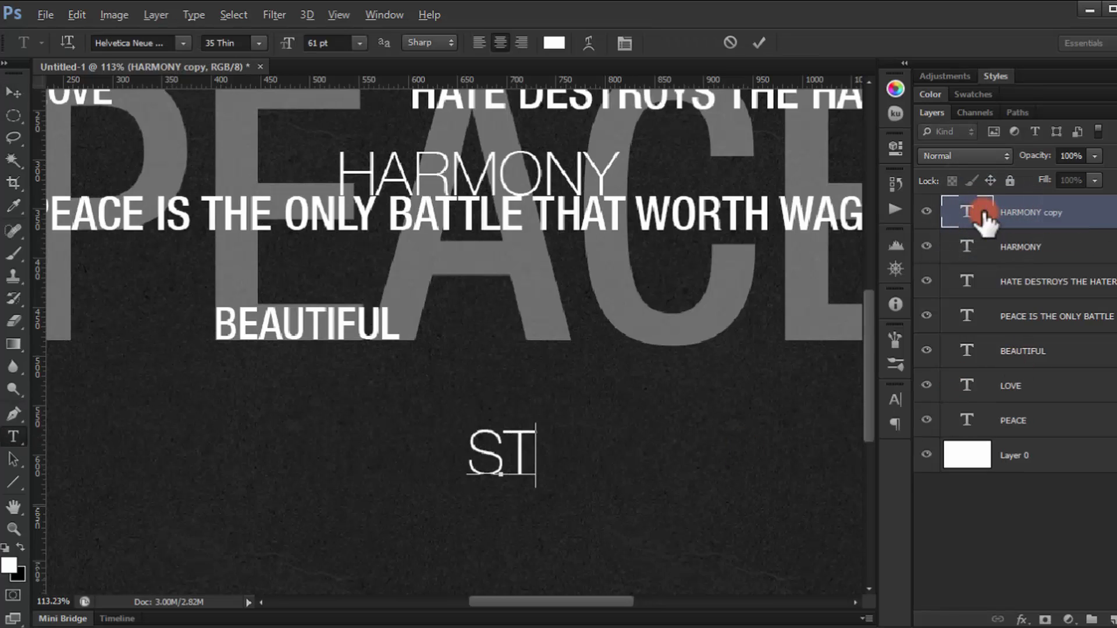
{"action": "type", "text": "OP"}
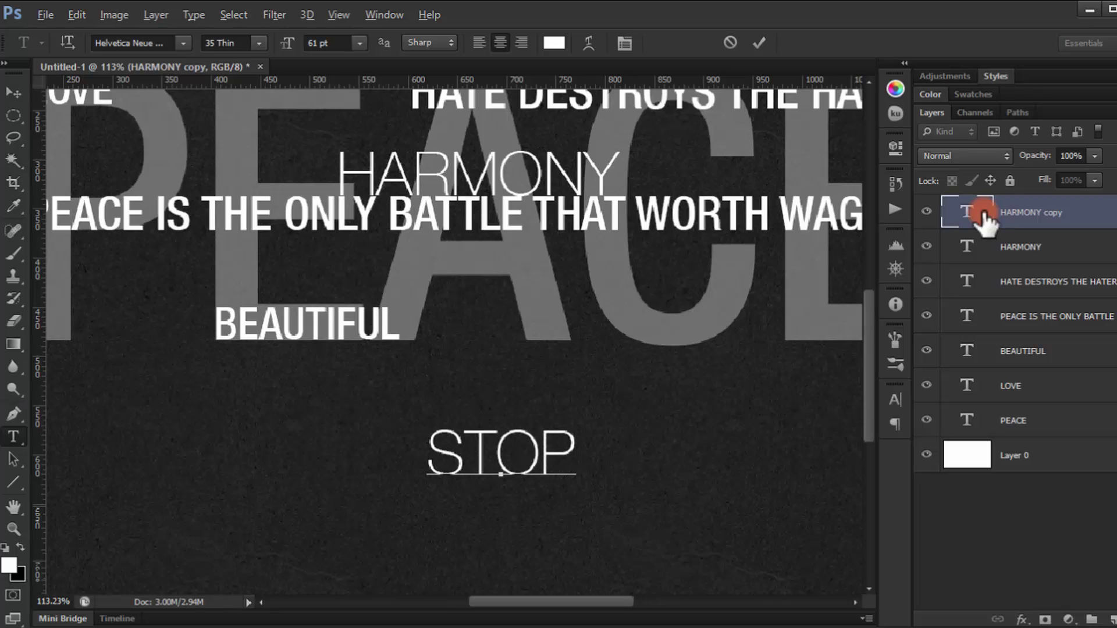
{"action": "type", "text": "WAR"}
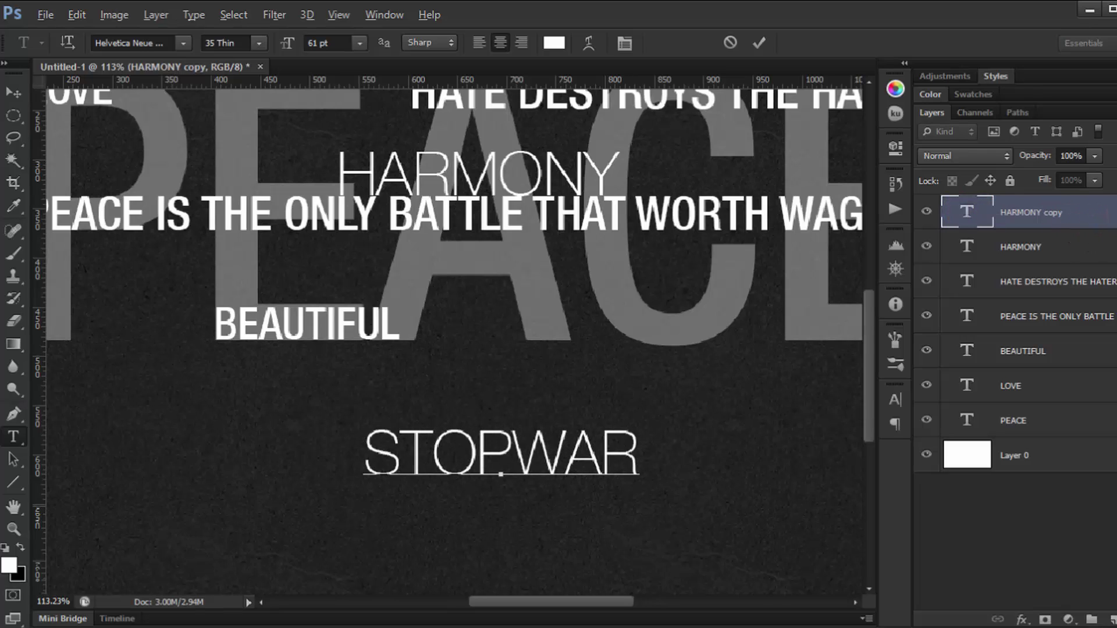
Set WAR in 77 Bold Condensed and place STOPWAR just under HARMONY.
{"action": "left_click_drag", "start_coordinate": [637, 453], "coordinate": [529, 441]}
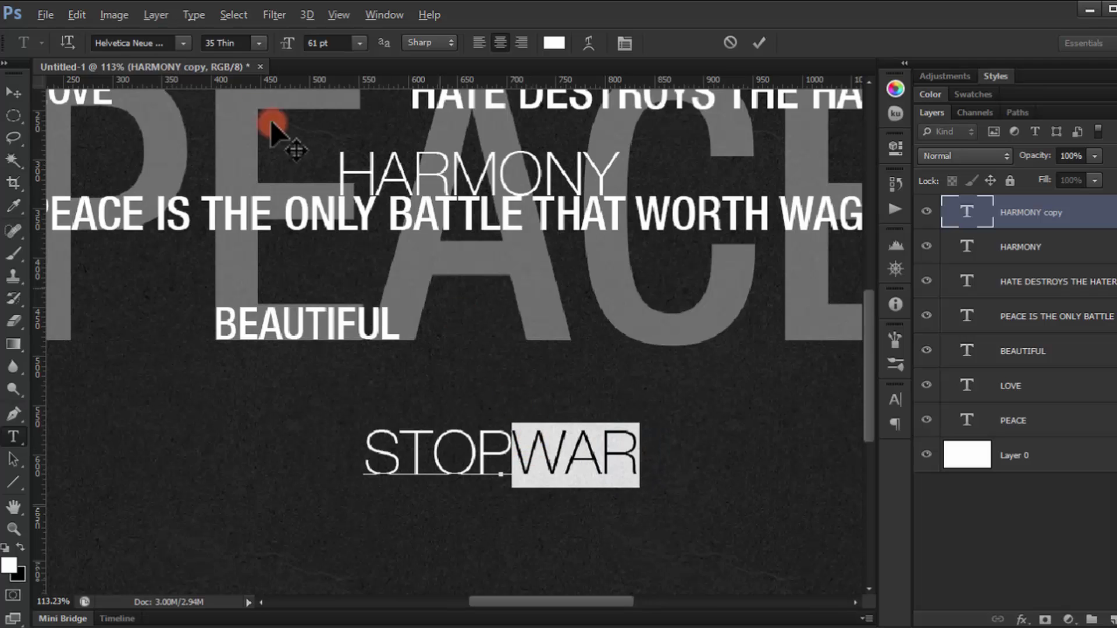
{"action": "left_click", "coordinate": [251, 43]}
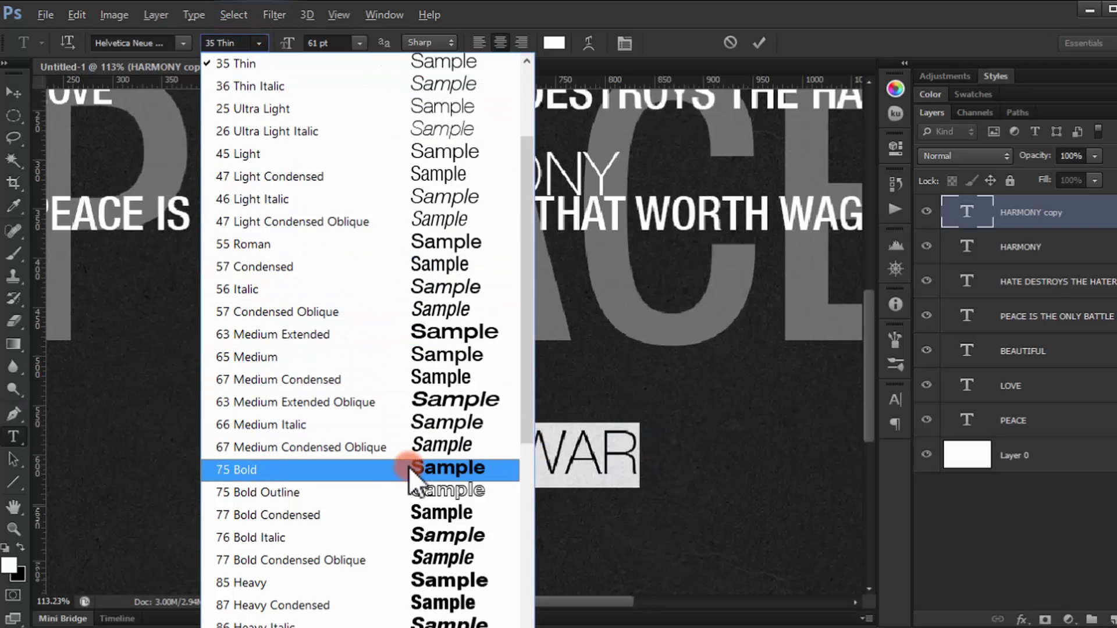
{"action": "left_click", "coordinate": [424, 513]}
{"action": "left_click", "coordinate": [13, 94]}
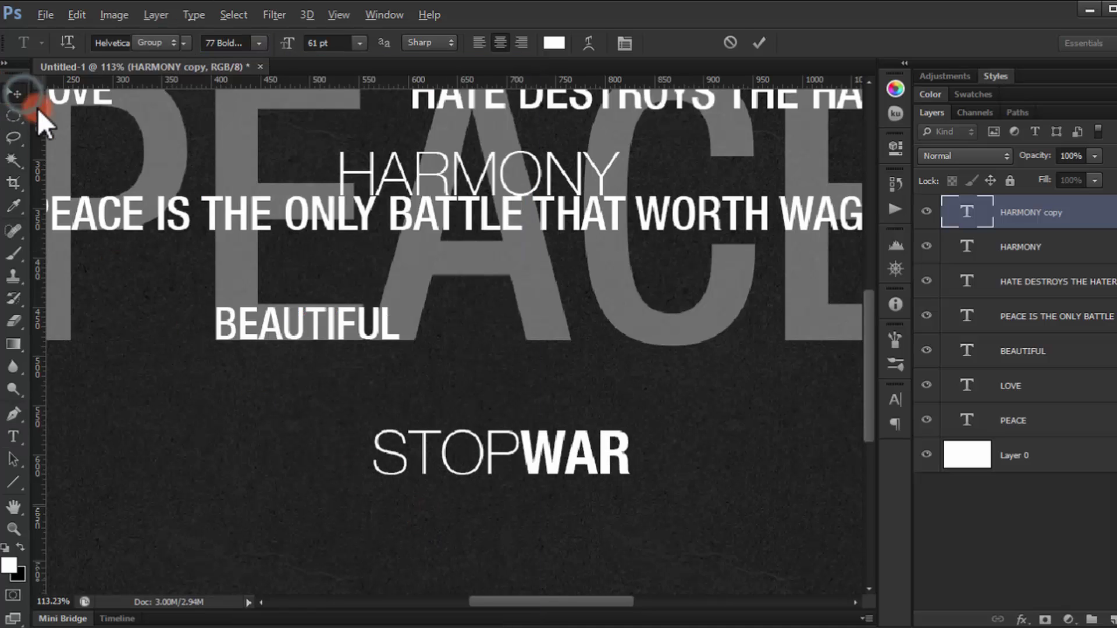
{"action": "left_click_drag", "start_coordinate": [466, 456], "coordinate": [608, 375]}
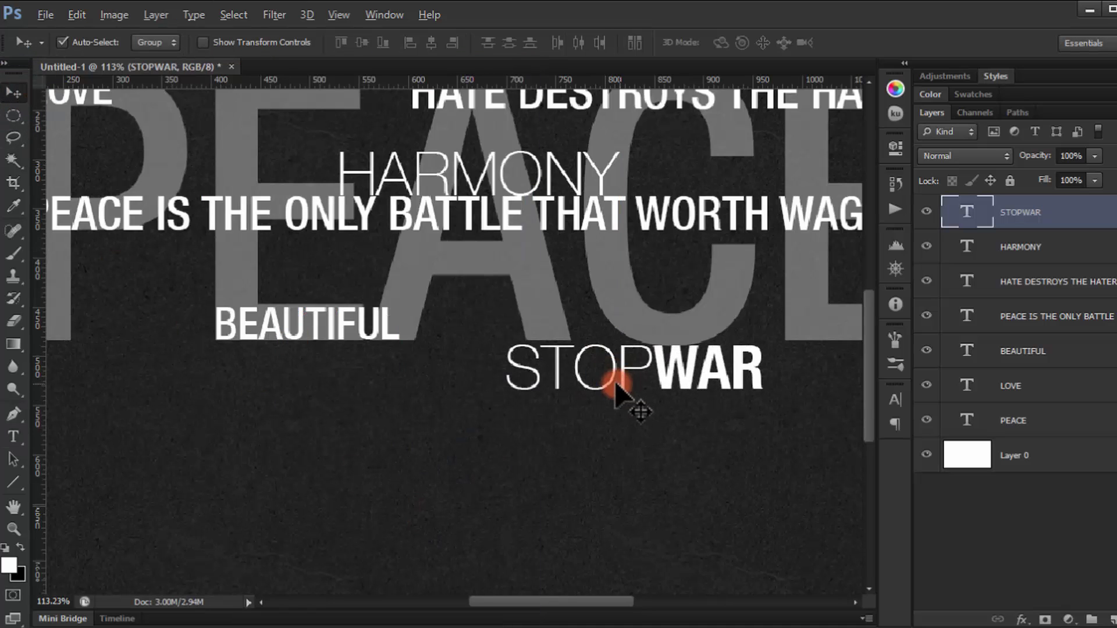
{"action": "left_click_drag", "start_coordinate": [584, 338], "coordinate": [464, 255]}
Alt-drag a copy of STOPWAR to the lower left of the composition.
{"action": "scroll", "coordinate": [390, 332], "scroll_direction": "right", "scroll_amount": 4}
{"action": "scroll", "coordinate": [394, 337], "scroll_direction": "down", "scroll_amount": 3}
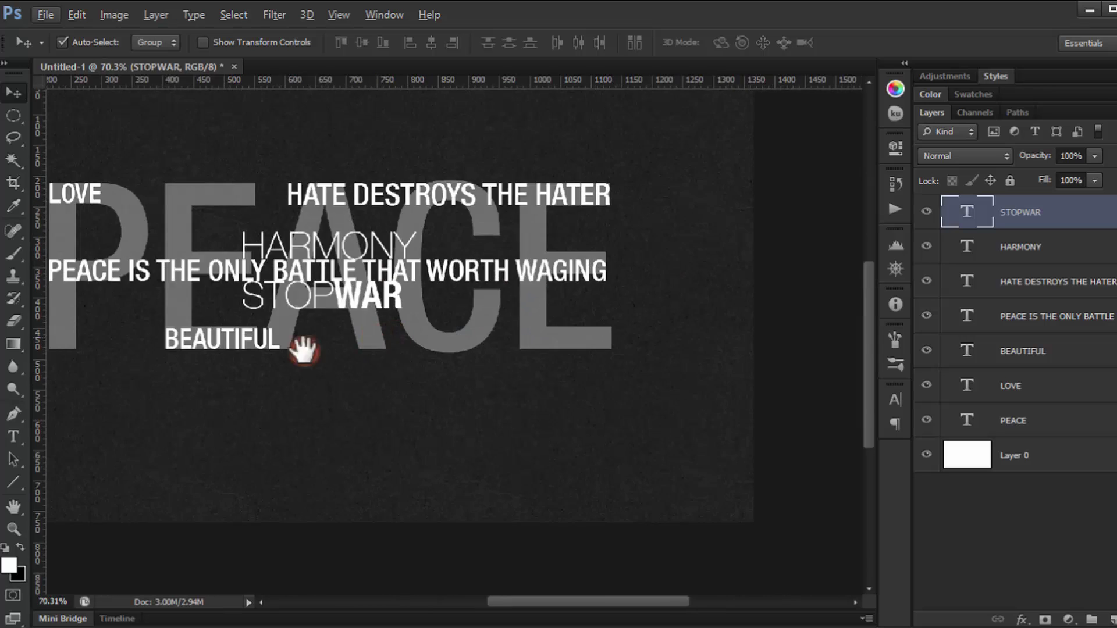
{"action": "left_click_drag", "start_coordinate": [260, 352], "coordinate": [471, 401]}
{"action": "left_click_drag", "start_coordinate": [526, 357], "coordinate": [304, 493]}
Retype the copied text as NATURE in the thin weight and commit it.
{"action": "double_click", "coordinate": [969, 218]}
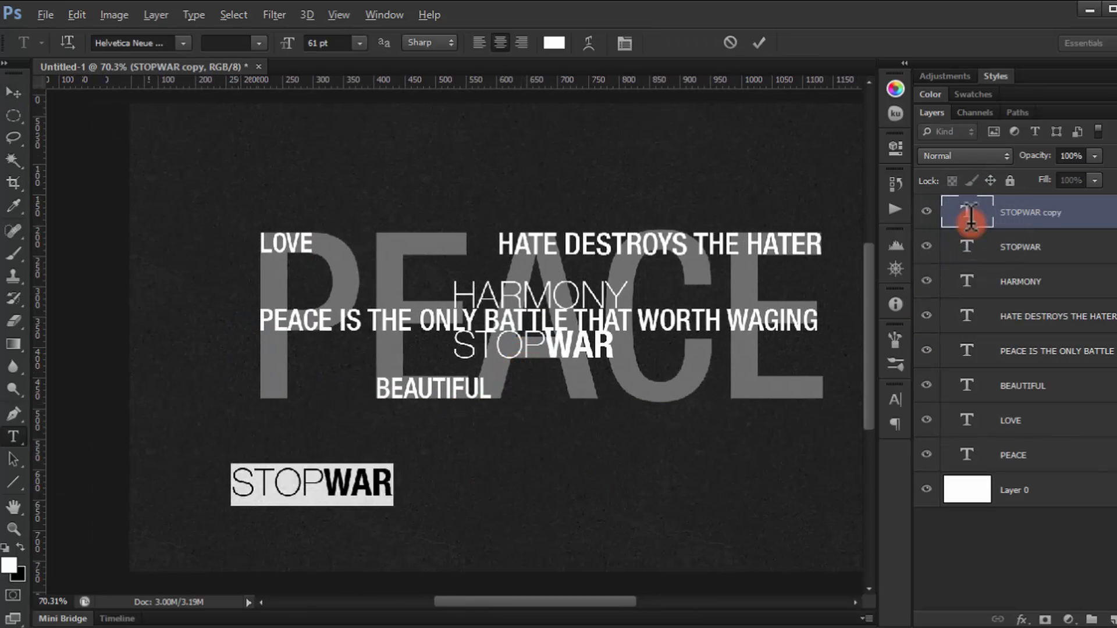
{"action": "type", "text": "NA"}
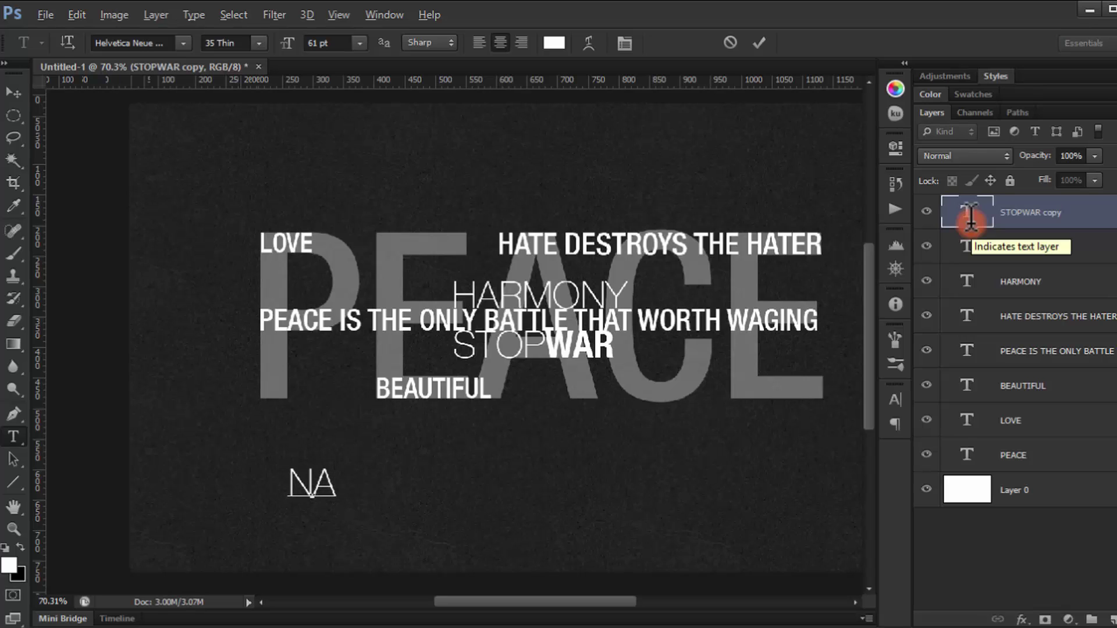
{"action": "type", "text": "TURE"}
{"action": "left_click", "coordinate": [911, 189]}
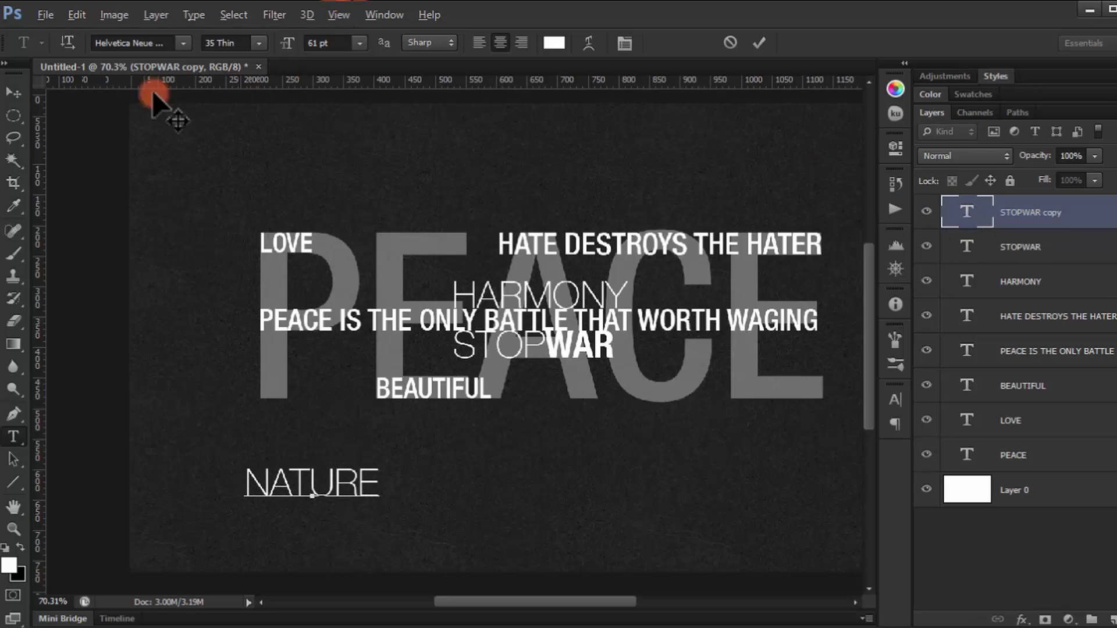
{"action": "left_click", "coordinate": [14, 94]}
Move NATURE under the E of PEACE and shrink it to about 85%.
{"action": "key", "text": "ctrl+t"}
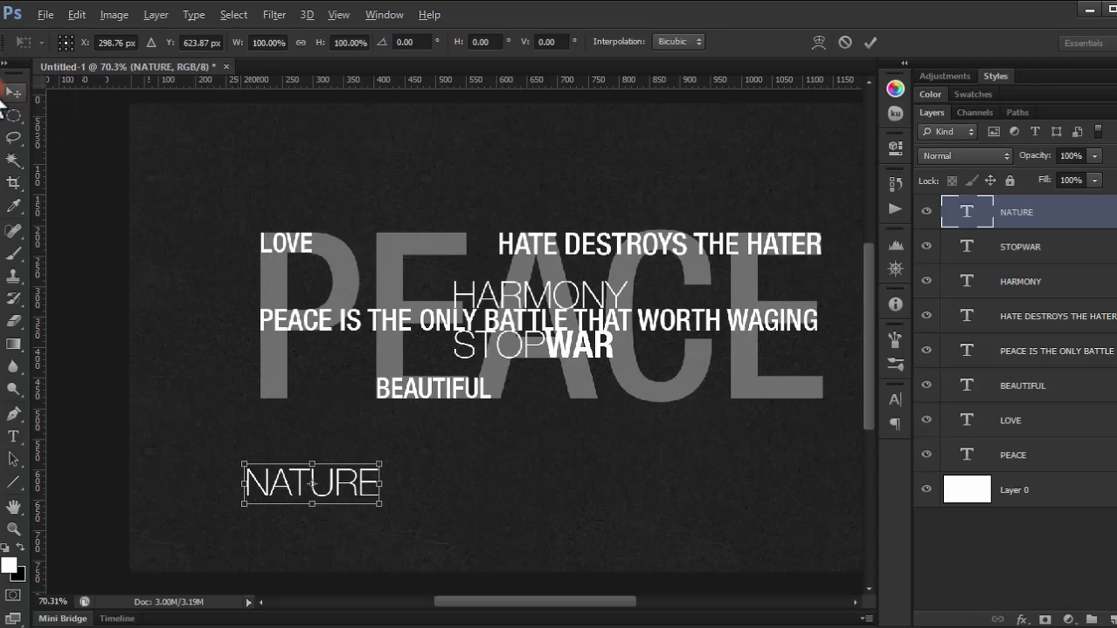
{"action": "left_click_drag", "start_coordinate": [326, 495], "coordinate": [651, 351]}
{"action": "scroll", "coordinate": [793, 386], "scroll_direction": "up", "scroll_amount": 5}
{"action": "scroll", "coordinate": [814, 367], "scroll_direction": "up", "scroll_amount": 1}
{"action": "key", "text": "alt+space"}
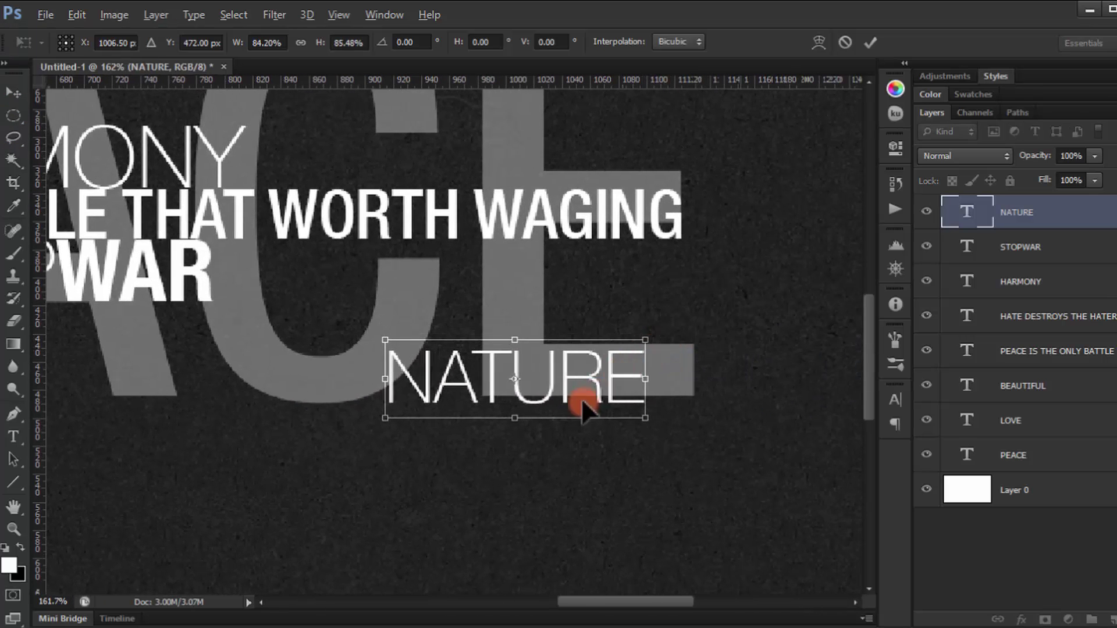
{"action": "left_click_drag", "start_coordinate": [601, 385], "coordinate": [645, 374]}
{"action": "key", "text": "Return"}
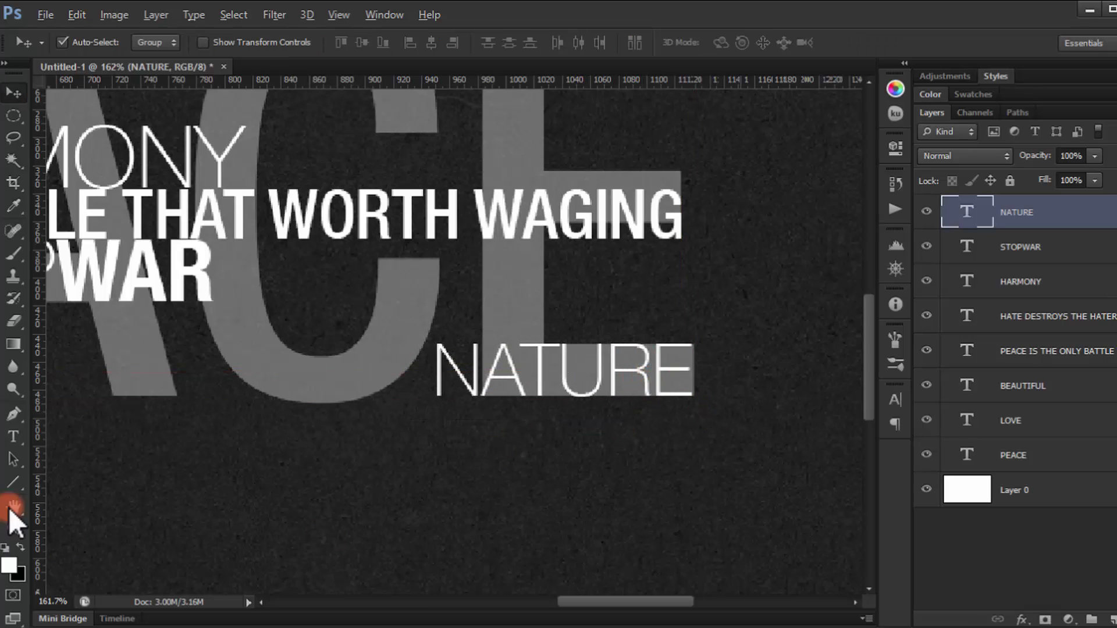
Pan NATURE near the top of the view, then reopen and commit its text.
{"action": "left_click", "coordinate": [13, 438]}
{"action": "left_click", "coordinate": [192, 524]}
{"action": "key", "text": "Return"}
{"action": "key", "text": "space"}
{"action": "left_click_drag", "start_coordinate": [377, 481], "coordinate": [591, 214]}
{"action": "left_click", "coordinate": [591, 214]}
{"action": "left_click", "coordinate": [756, 43]}
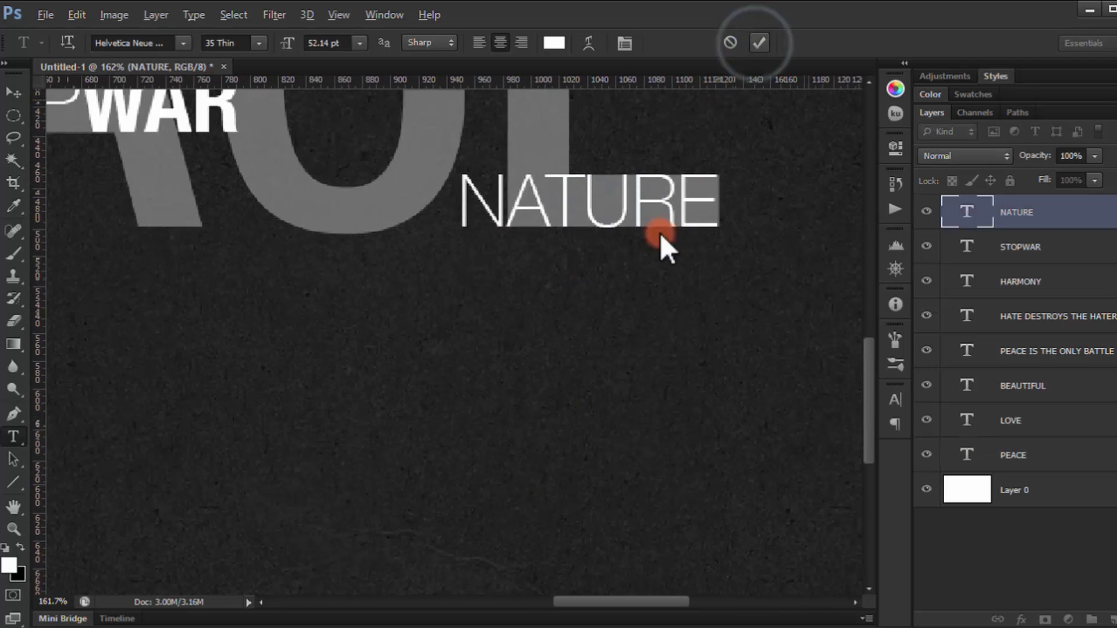
Add a SOCIETY text layer and place it beside HATE DESTROYS THE HATER.
{"action": "left_click", "coordinate": [517, 462]}
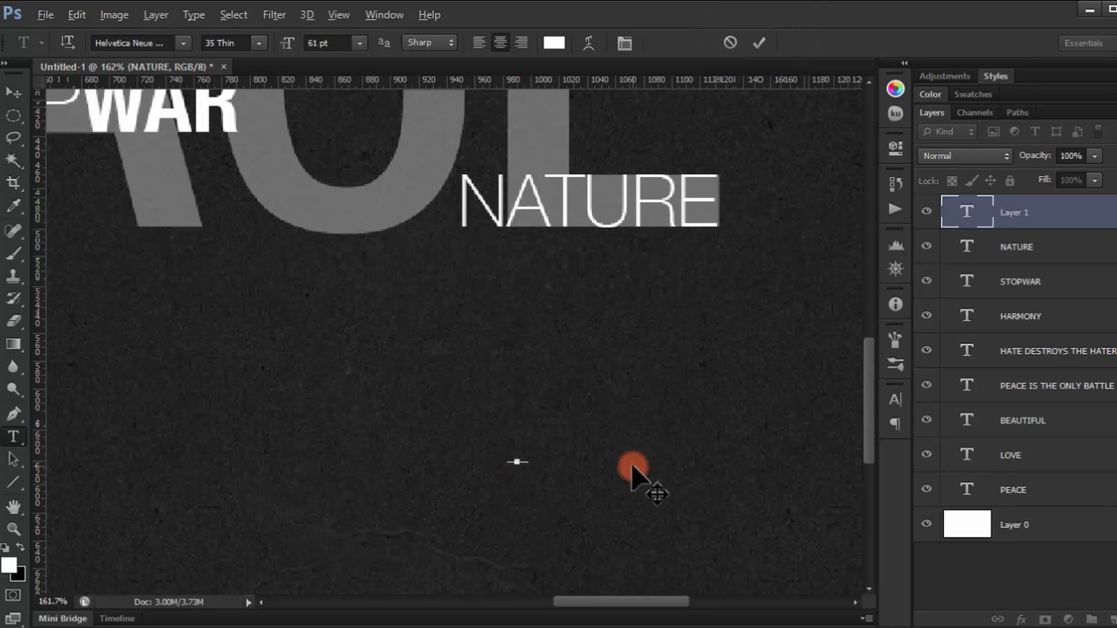
{"action": "type", "text": "SOCIETY"}
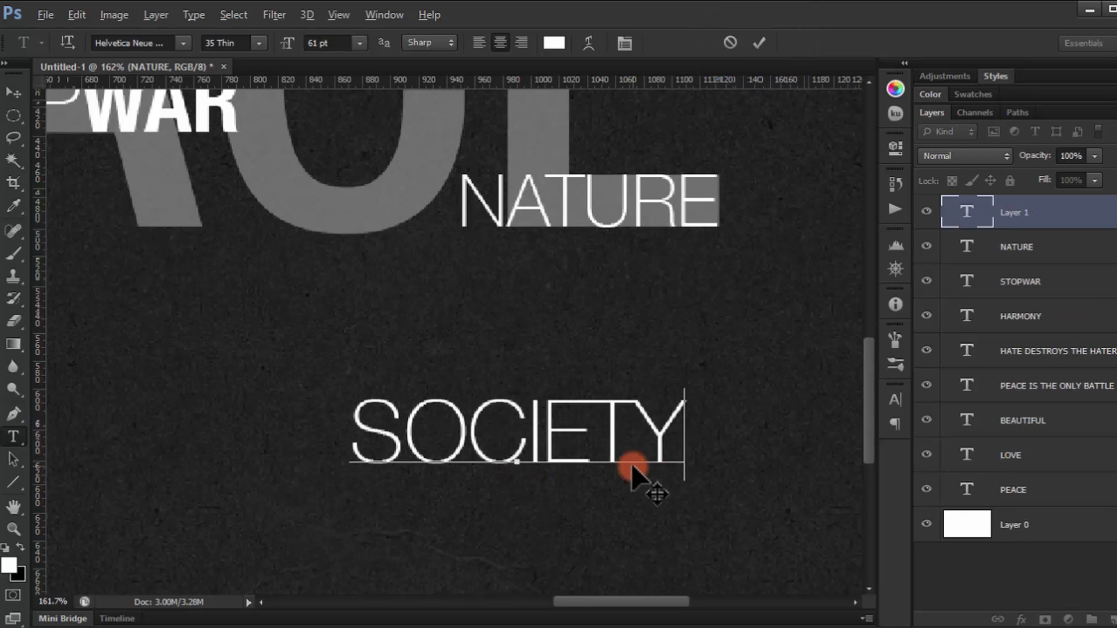
{"action": "left_click", "coordinate": [13, 93]}
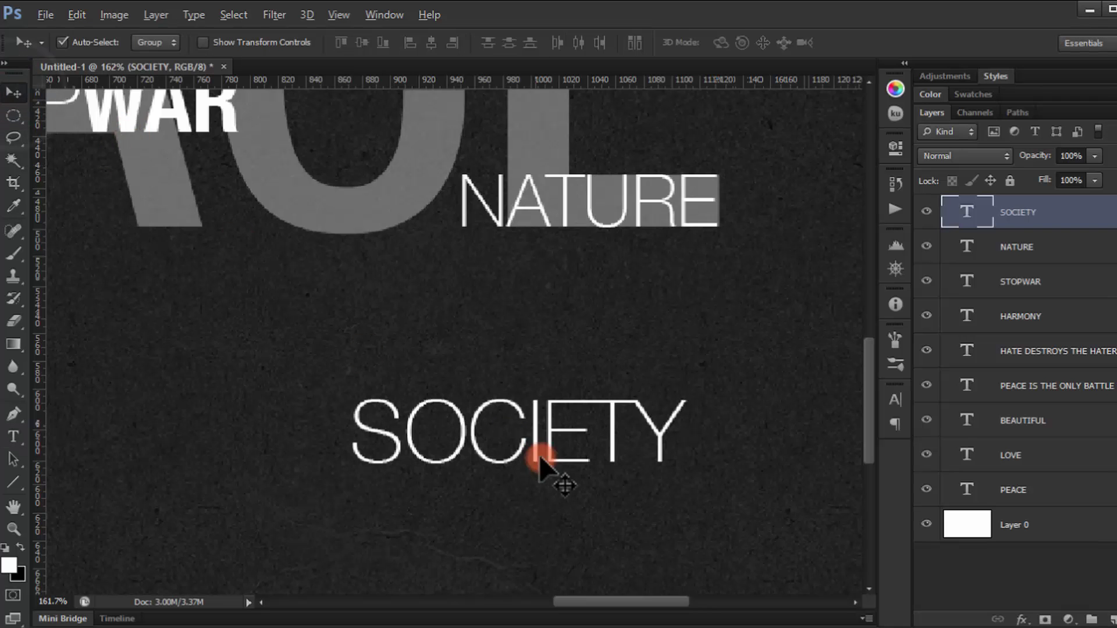
{"action": "left_click_drag", "start_coordinate": [477, 445], "coordinate": [331, 144]}
{"action": "scroll", "coordinate": [407, 486], "scroll_direction": "down", "scroll_amount": 5}
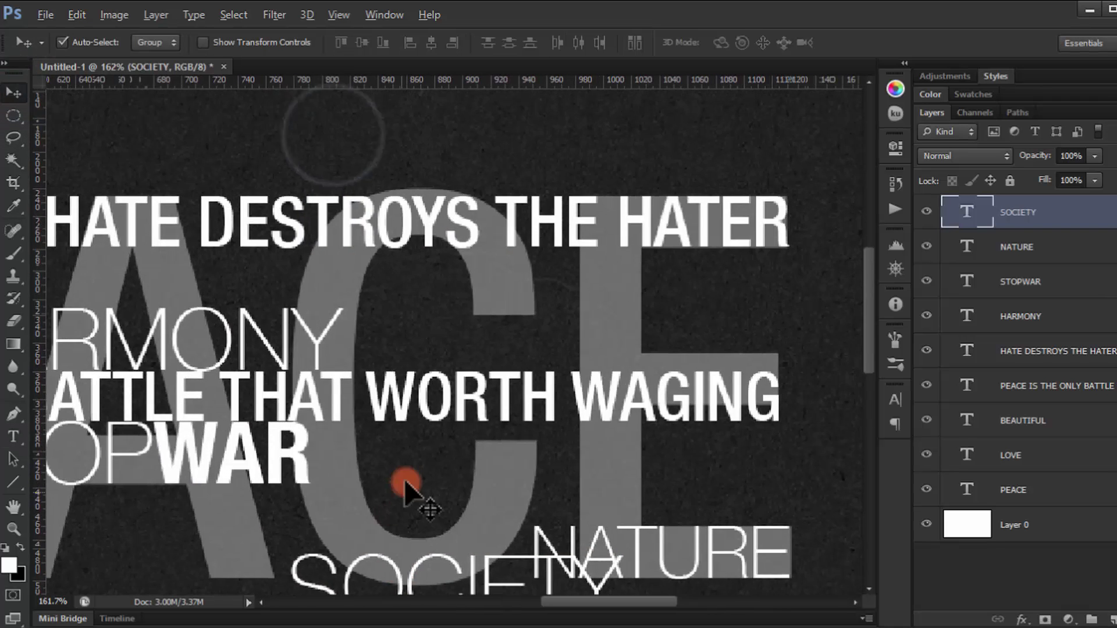
{"action": "left_click_drag", "start_coordinate": [464, 372], "coordinate": [551, 266]}
{"action": "left_click_drag", "start_coordinate": [456, 392], "coordinate": [319, 274]}
Scale SOCIETY down to about 81% and nudge it 2 px into alignment.
{"action": "key", "text": "ctrl+t"}
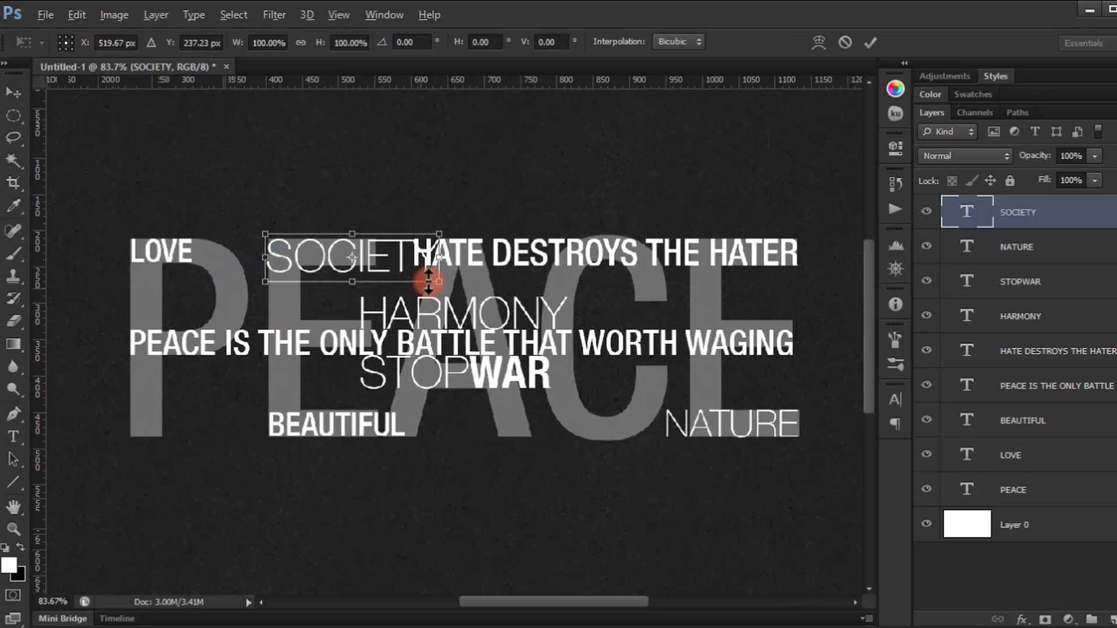
{"action": "left_click_drag", "start_coordinate": [429, 281], "coordinate": [407, 271]}
{"action": "scroll", "coordinate": [335, 267], "scroll_direction": "up", "scroll_amount": 5}
{"action": "scroll", "coordinate": [333, 262], "scroll_direction": "up", "scroll_amount": 3}
{"action": "left_click_drag", "start_coordinate": [274, 241], "coordinate": [280, 244]}
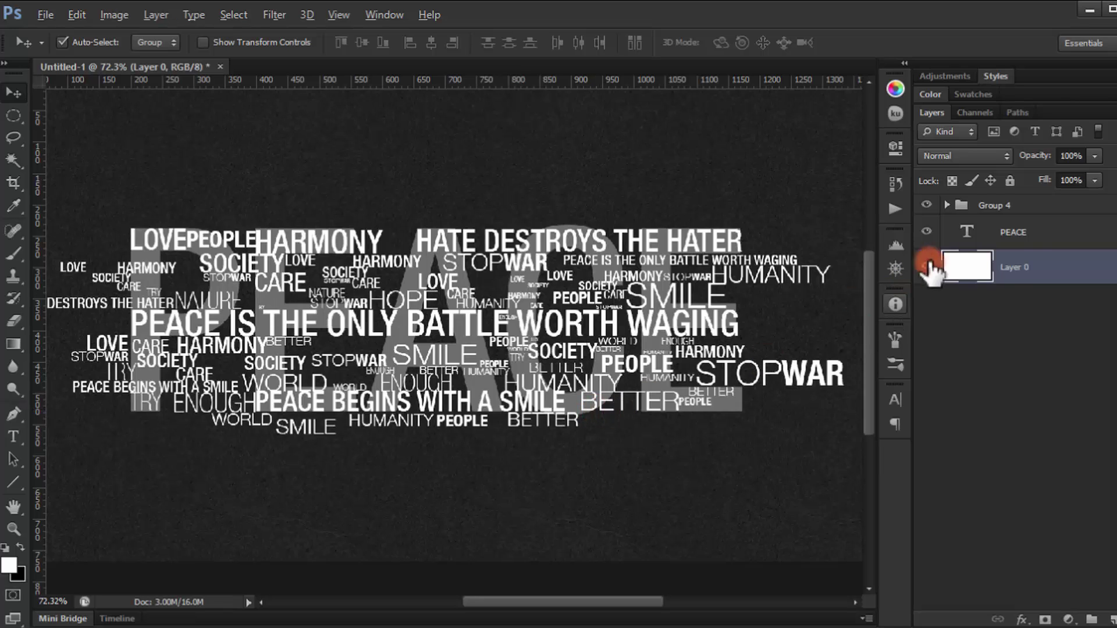
Drag the PEACE text layer above Group 4 in the Layers panel.
{"action": "left_click", "coordinate": [1015, 238]}
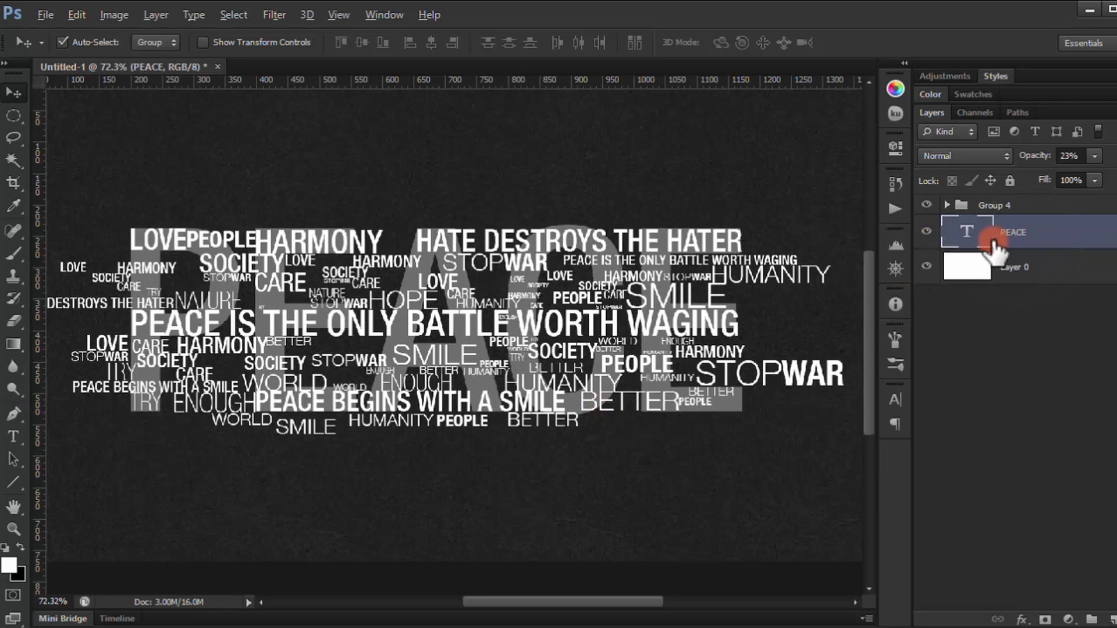
{"action": "left_click_drag", "start_coordinate": [1037, 243], "coordinate": [1000, 197]}
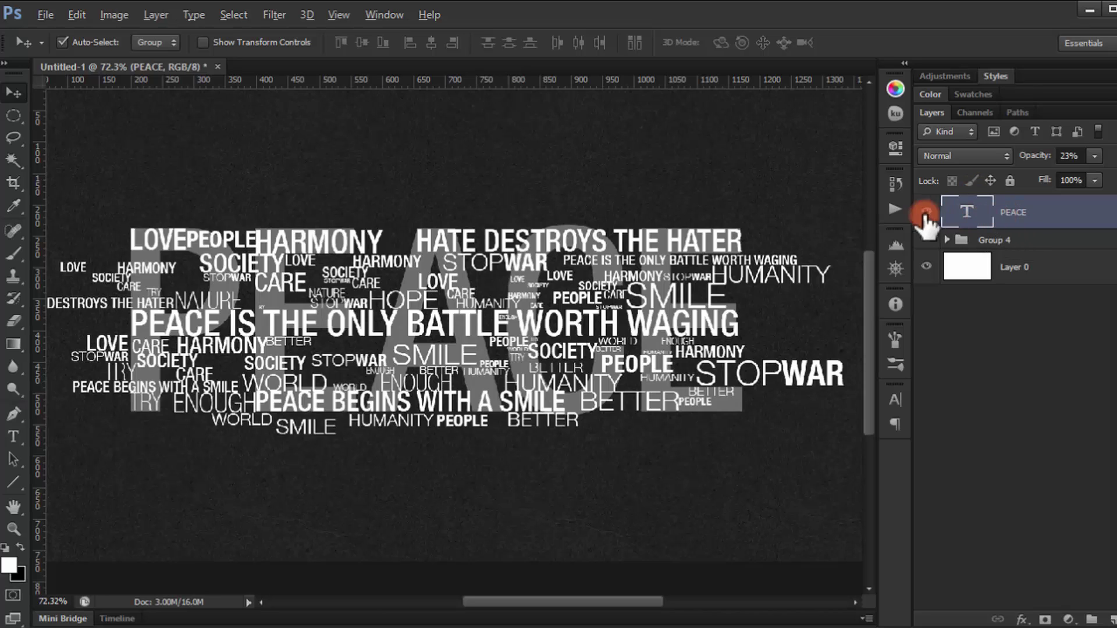
{"action": "left_click", "coordinate": [992, 239]}
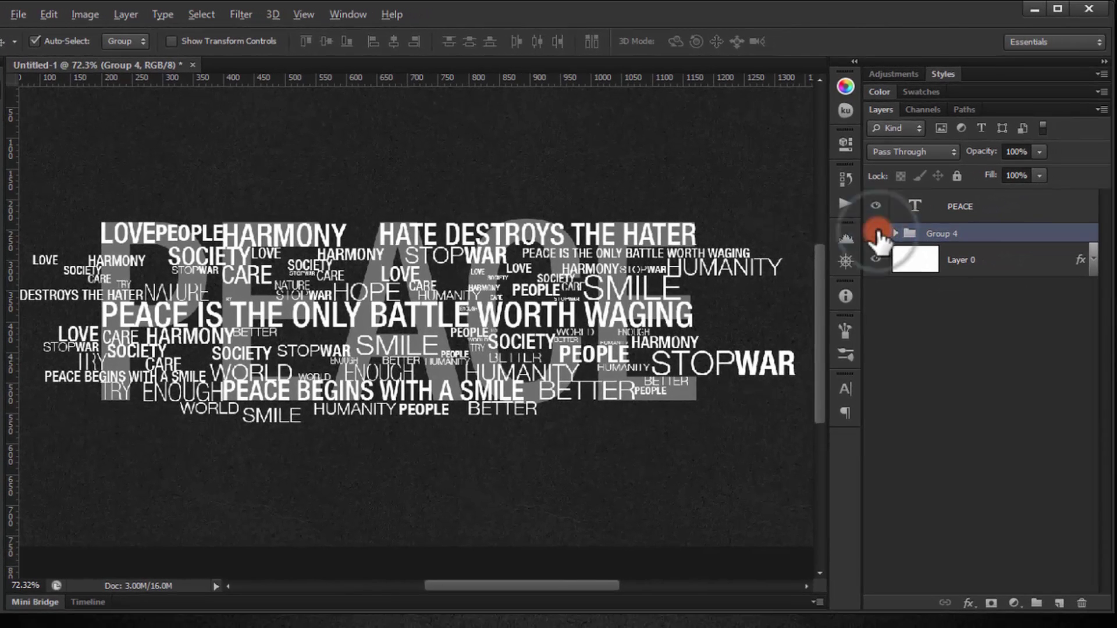
Duplicate the Group 4 word cloud, naming the original TEXT 1 and the copy TEXT 2.
{"action": "left_click", "coordinate": [876, 233]}
{"action": "left_click", "coordinate": [876, 233]}
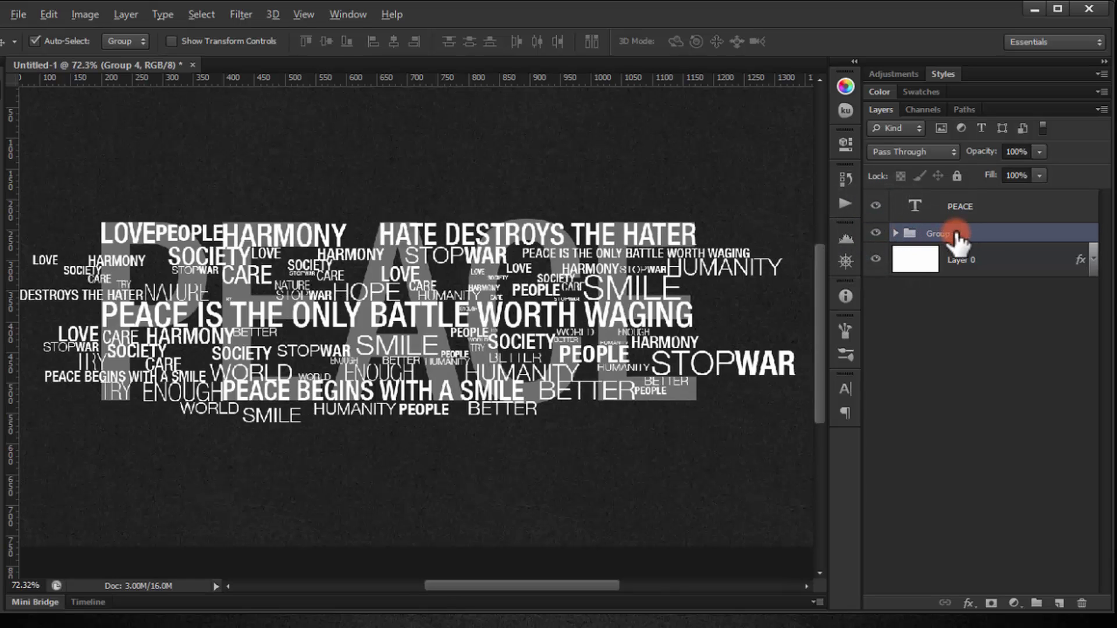
{"action": "left_click_drag", "start_coordinate": [995, 239], "coordinate": [1059, 599]}
{"action": "left_click_drag", "start_coordinate": [1030, 463], "coordinate": [1059, 603]}
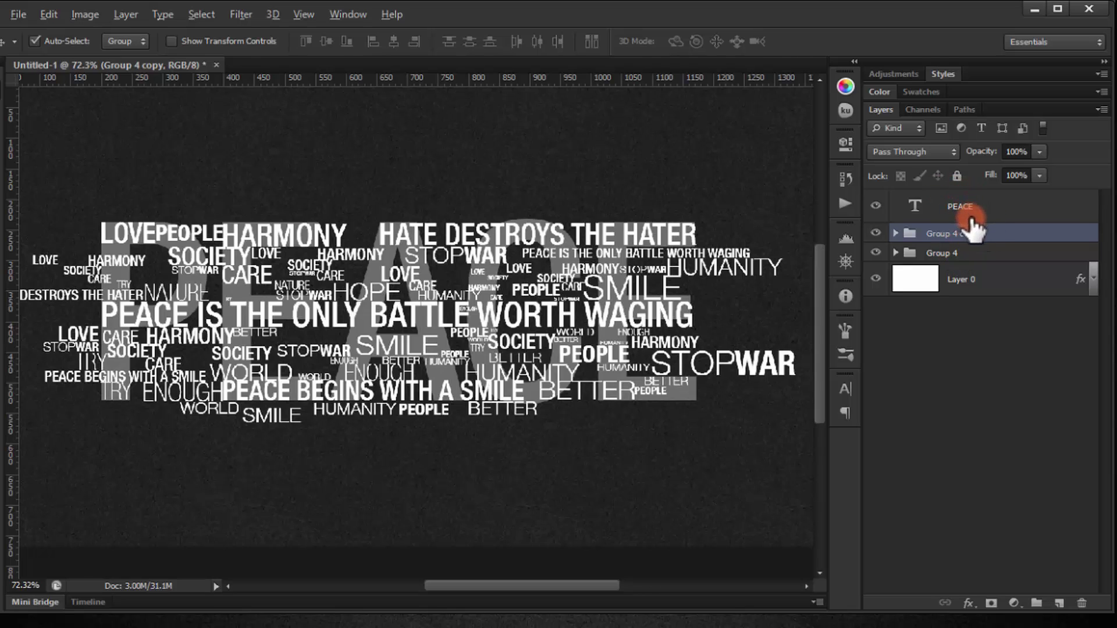
{"action": "double_click", "coordinate": [954, 254]}
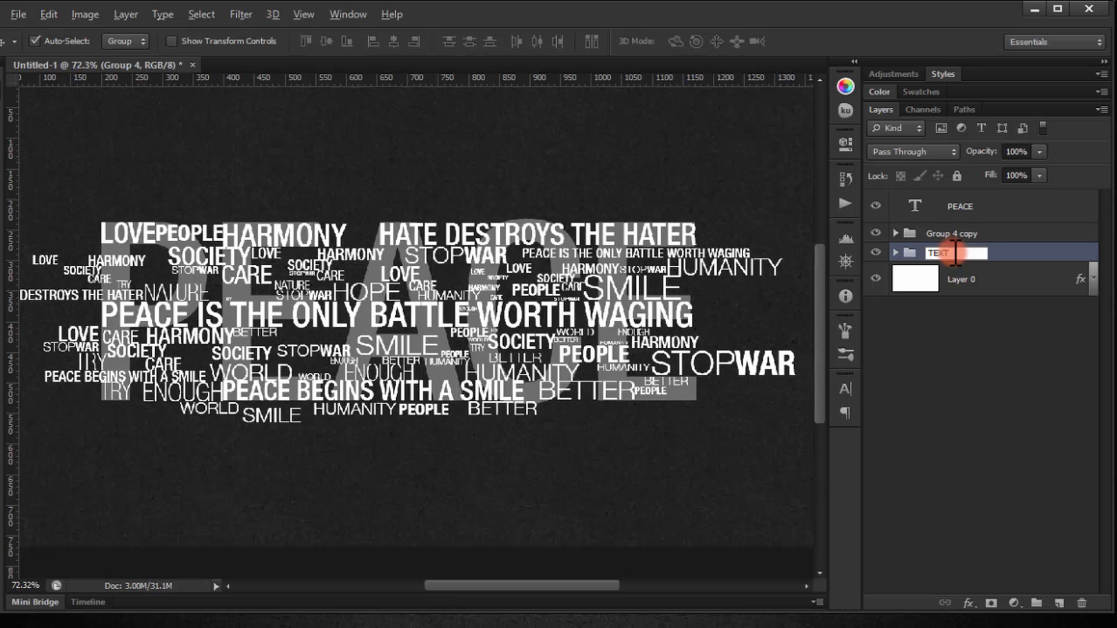
{"action": "key", "text": "Tab"}
{"action": "key", "text": "shift+Tab"}
{"action": "key", "text": "shift+Tab"}
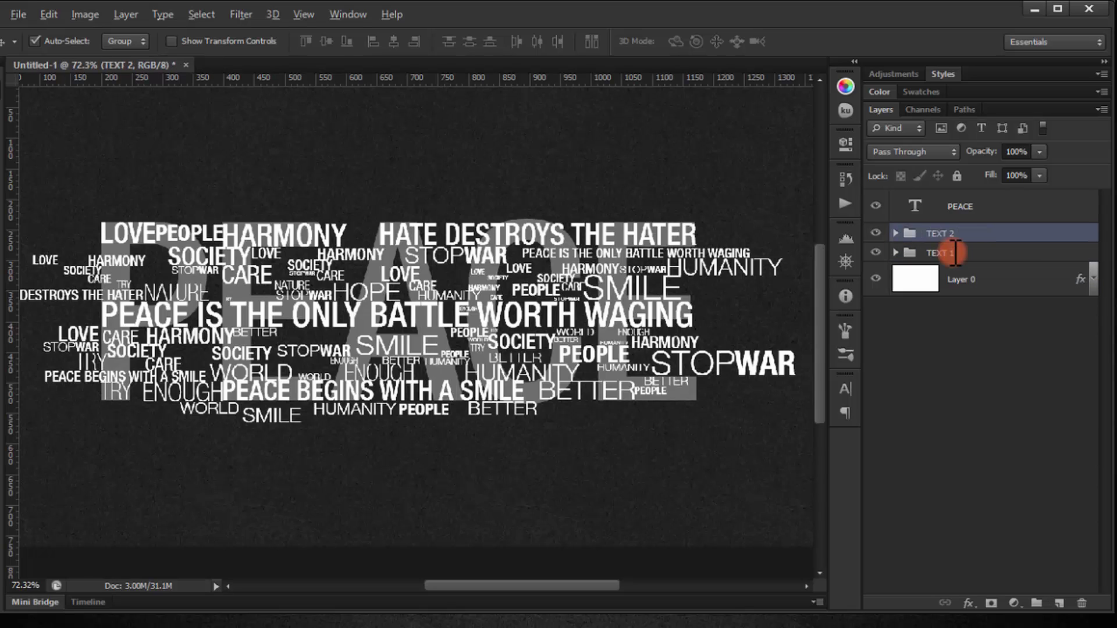
Load the PEACE letters as a selection, invert it, and add a hide-selection mask to TEXT 2.
{"action": "left_click", "coordinate": [949, 217]}
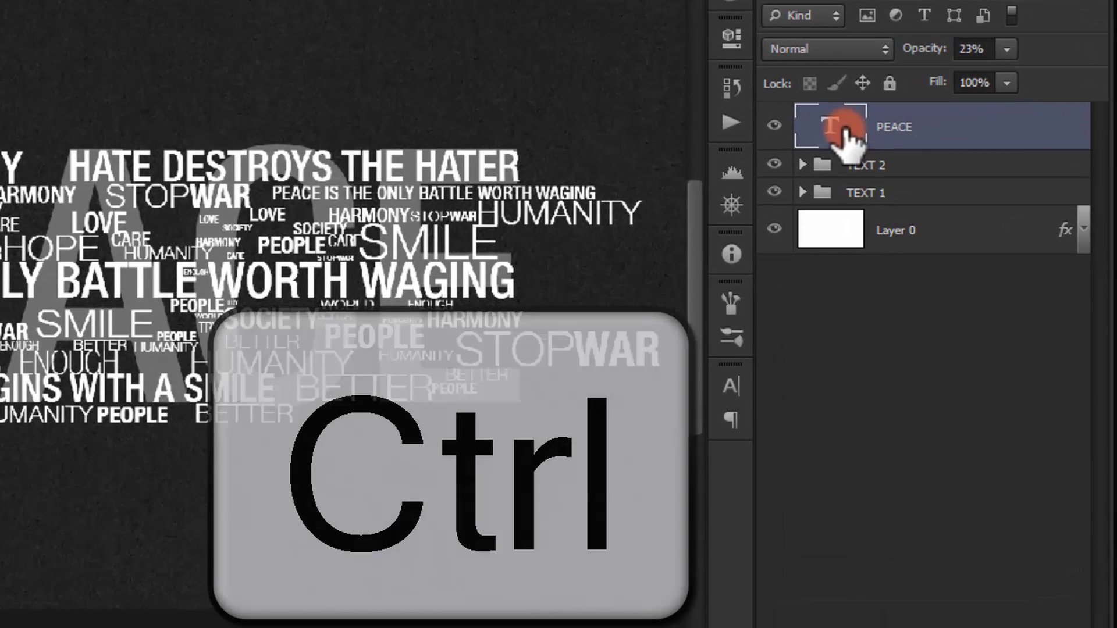
{"action": "left_click", "coordinate": [925, 211], "text": "ctrl"}
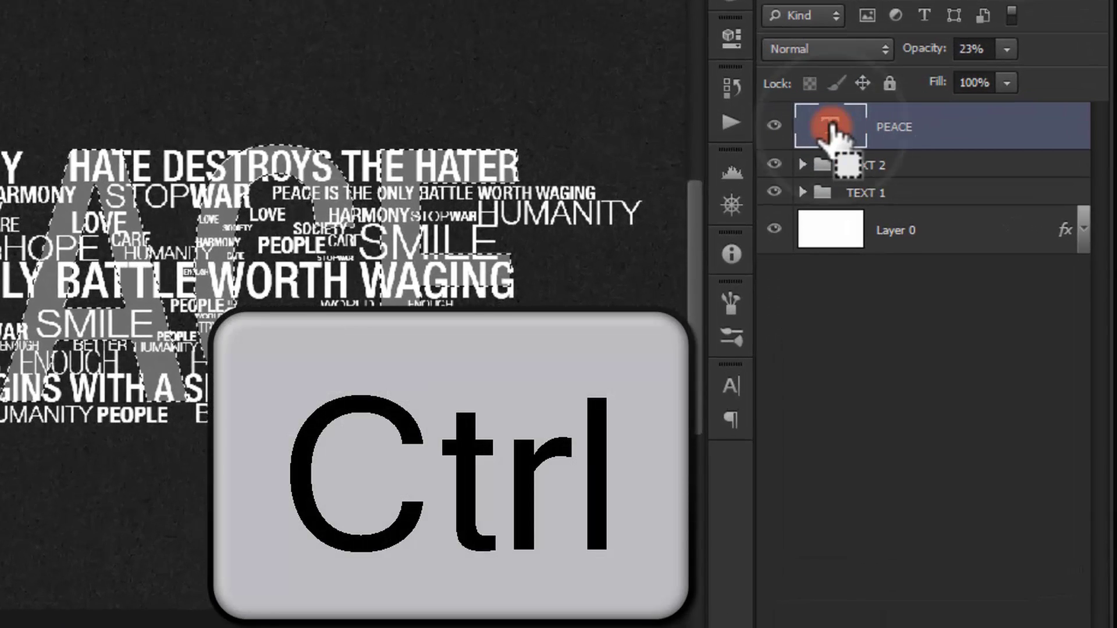
{"action": "left_click", "coordinate": [885, 164]}
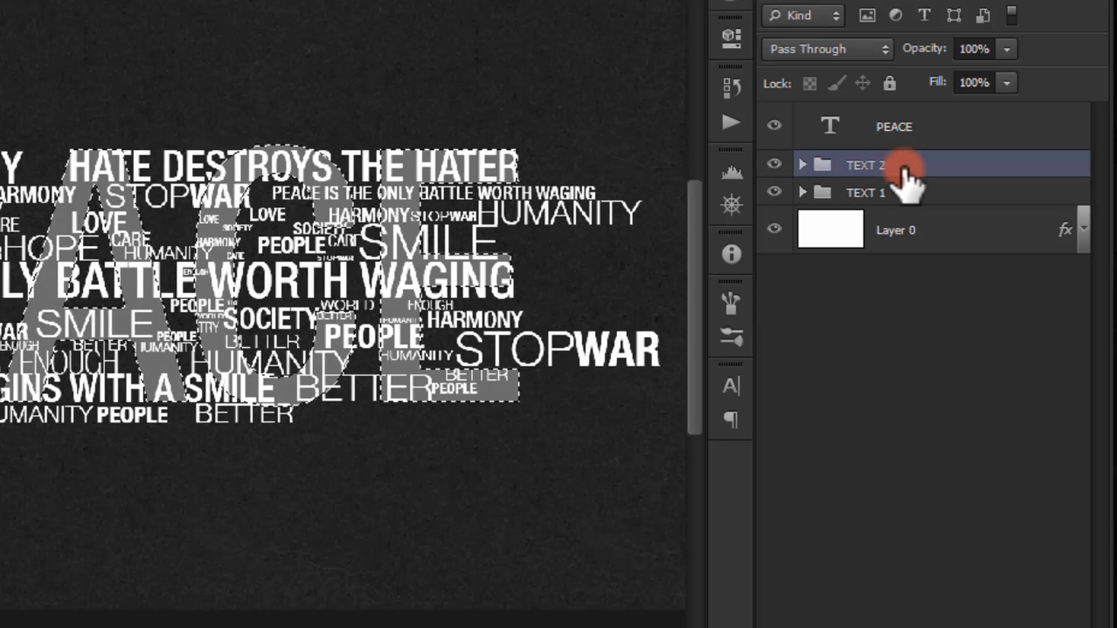
{"action": "key", "text": "ctrl+shift+i"}
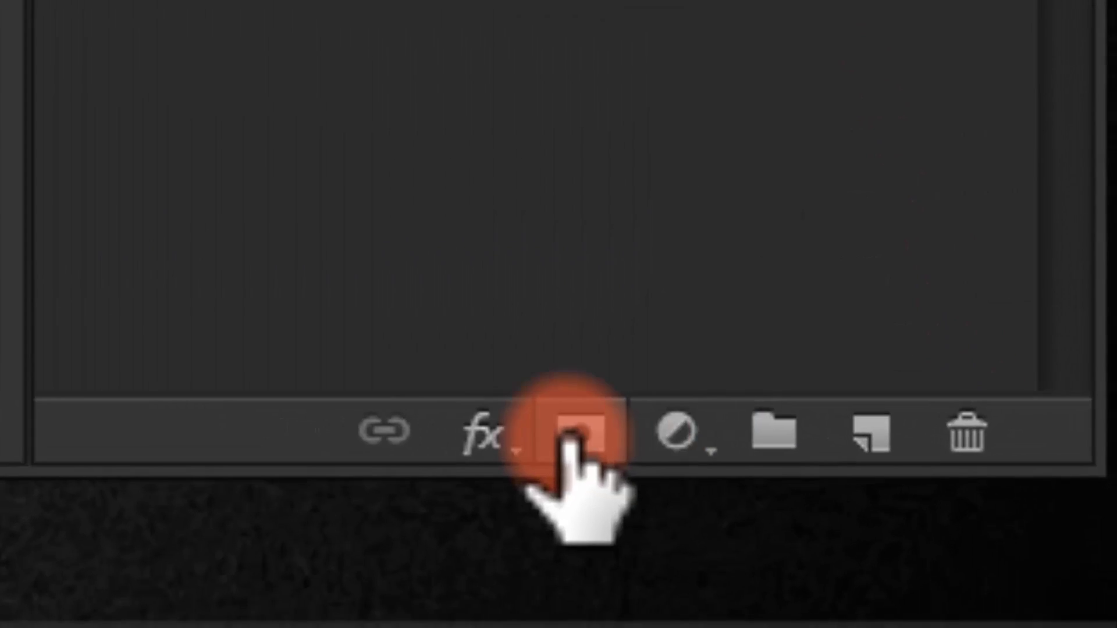
{"action": "key", "text": "alt"}
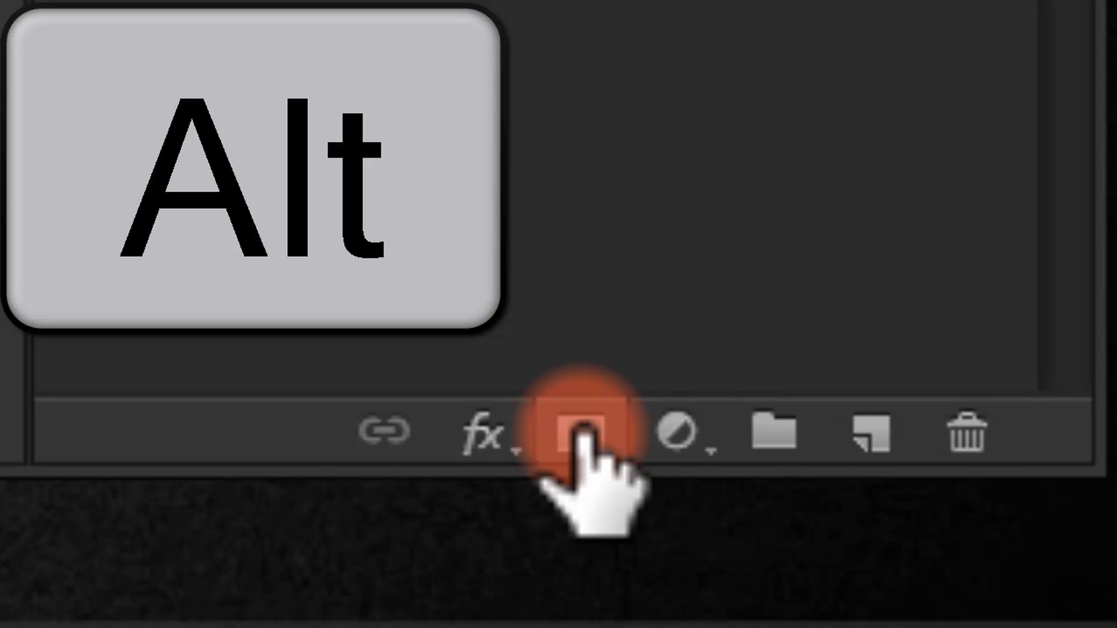
{"action": "left_click", "coordinate": [605, 448], "text": "alt"}
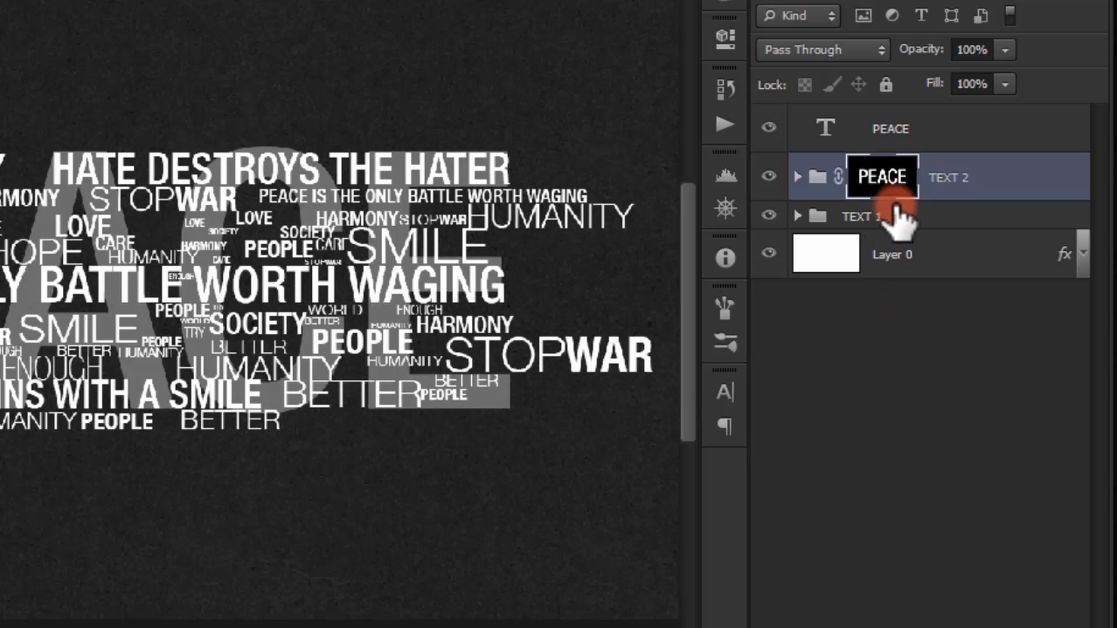
{"action": "left_click", "coordinate": [917, 229]}
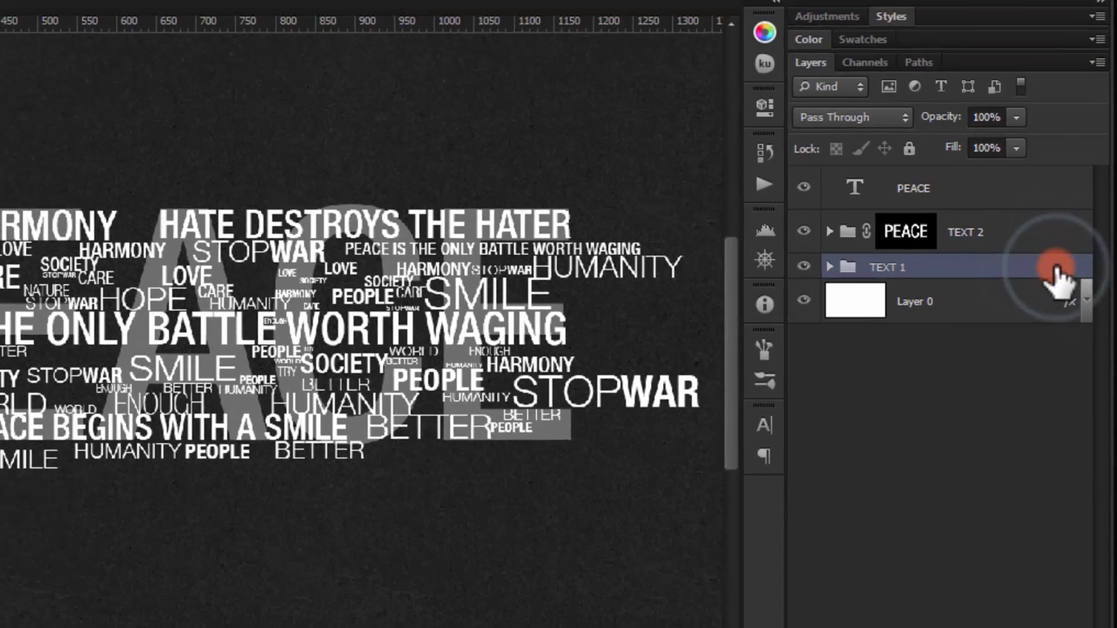
Add a Color Overlay in dark grey 646464 to the TEXT 1 group.
{"action": "double_click", "coordinate": [1047, 218]}
{"action": "left_click", "coordinate": [473, 280]}
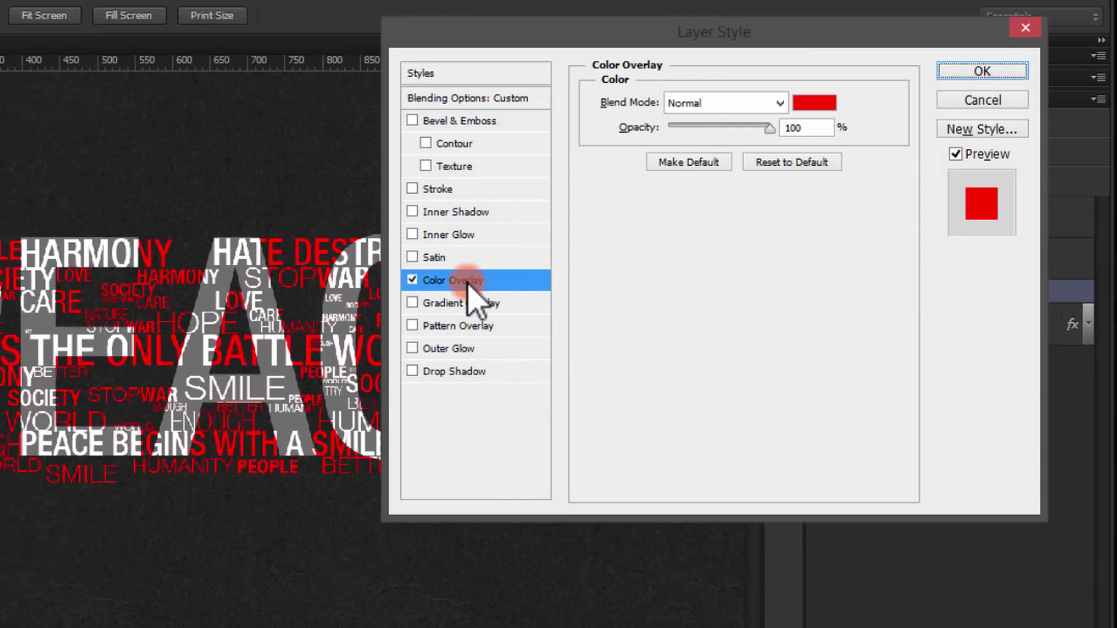
{"action": "left_click", "coordinate": [811, 103]}
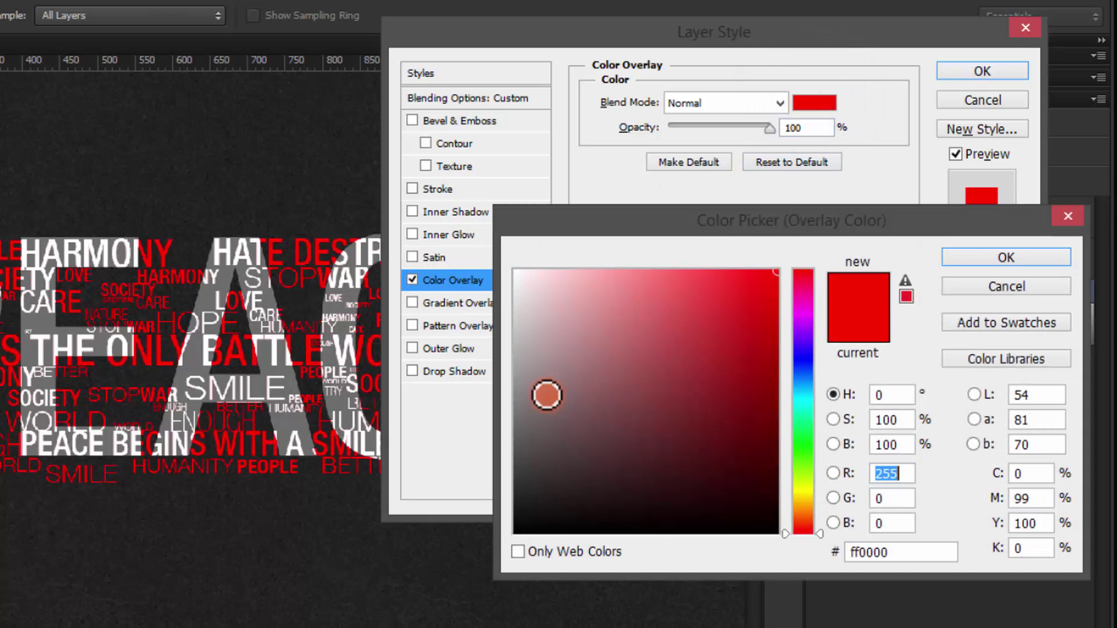
{"action": "left_click", "coordinate": [514, 399]}
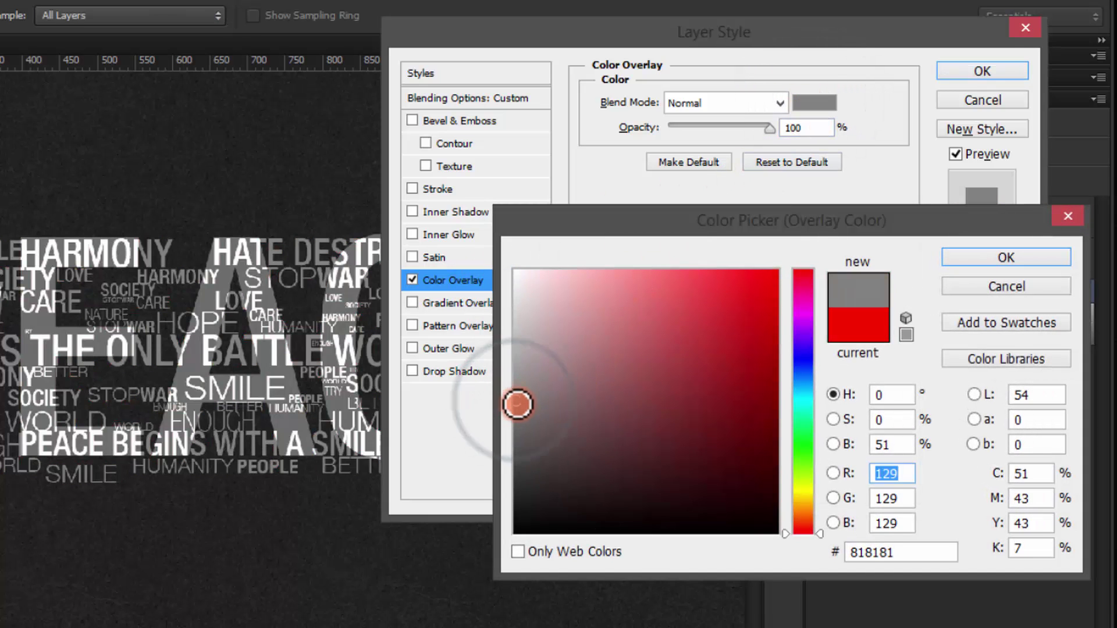
{"action": "left_click", "coordinate": [519, 414]}
{"action": "left_click_drag", "start_coordinate": [519, 414], "coordinate": [512, 431]}
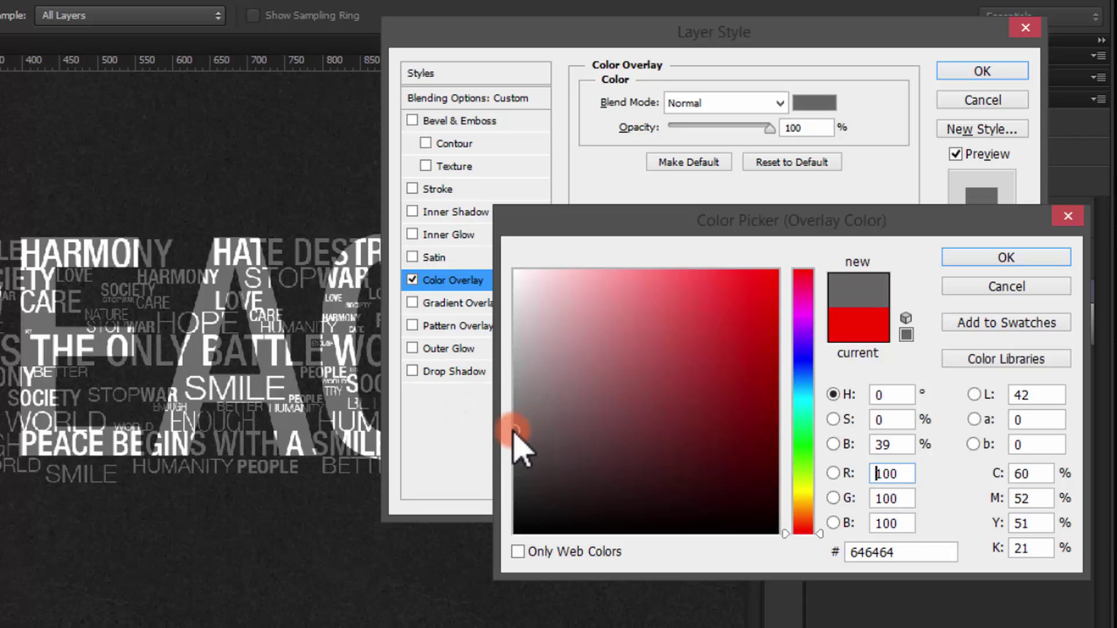
{"action": "left_click", "coordinate": [996, 257]}
{"action": "left_click", "coordinate": [983, 72]}
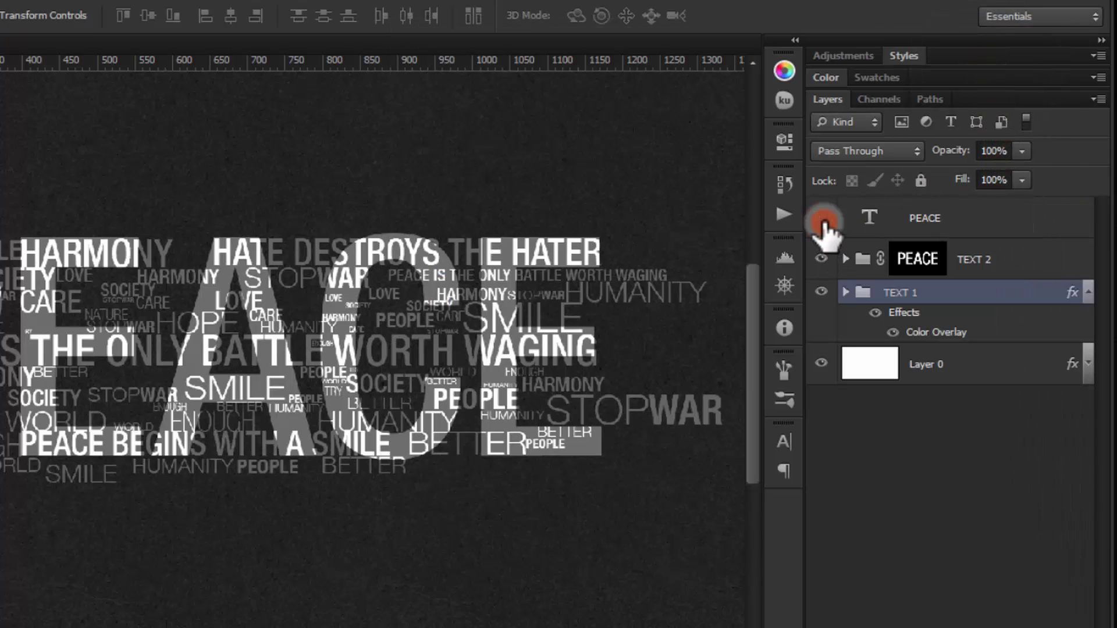
Rasterize the PEACE type layer after briefly toggling its visibility.
{"action": "left_click", "coordinate": [822, 220]}
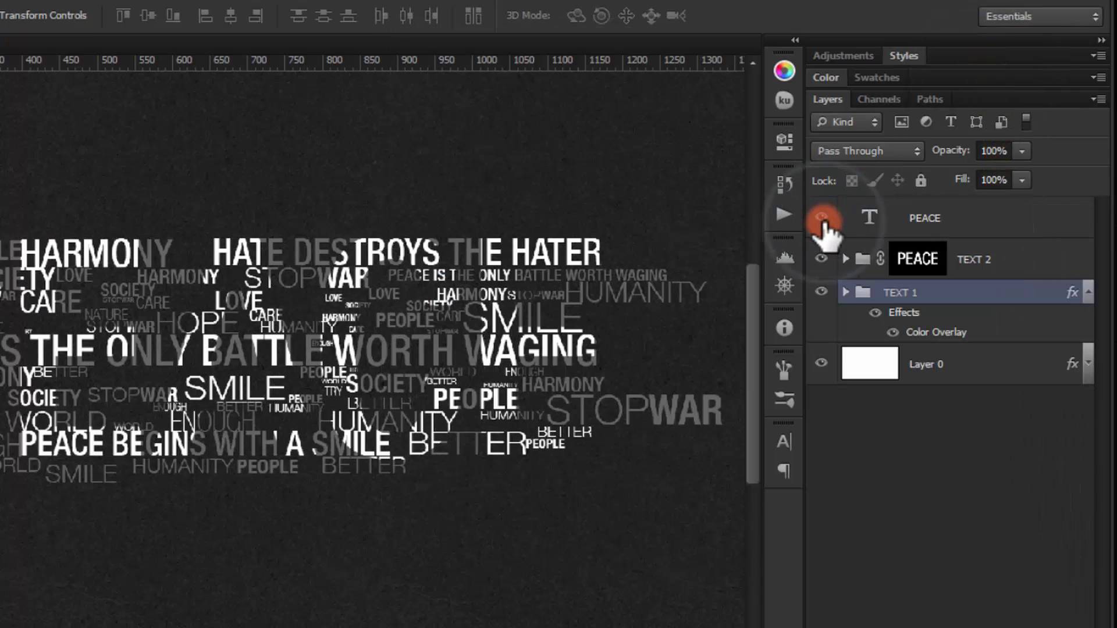
{"action": "left_click", "coordinate": [822, 220]}
{"action": "left_click", "coordinate": [1021, 234]}
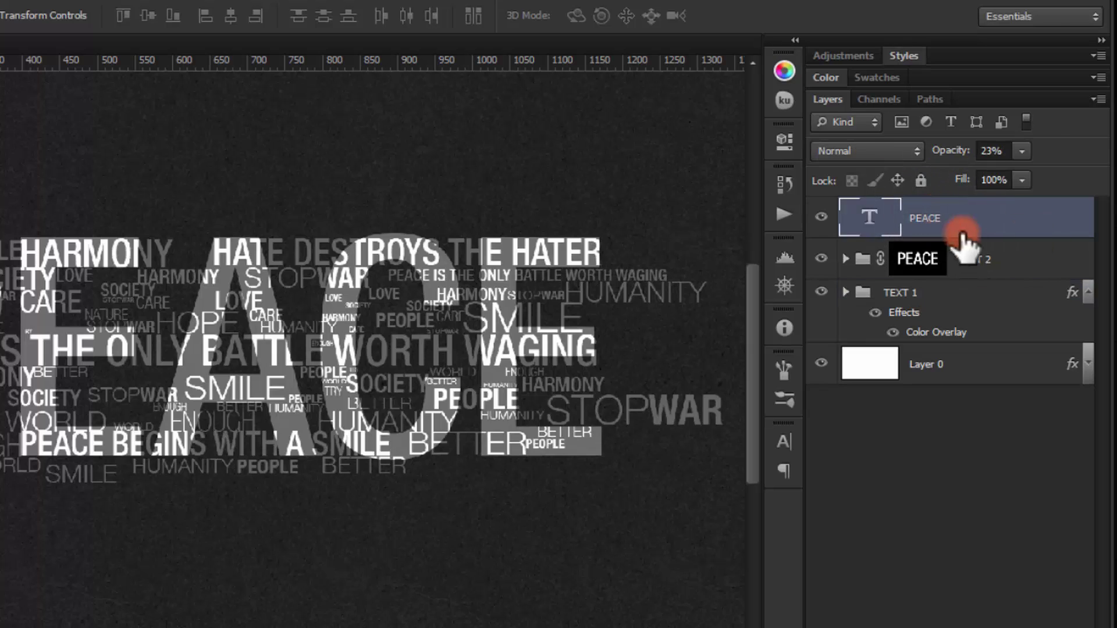
{"action": "left_click", "coordinate": [1088, 292]}
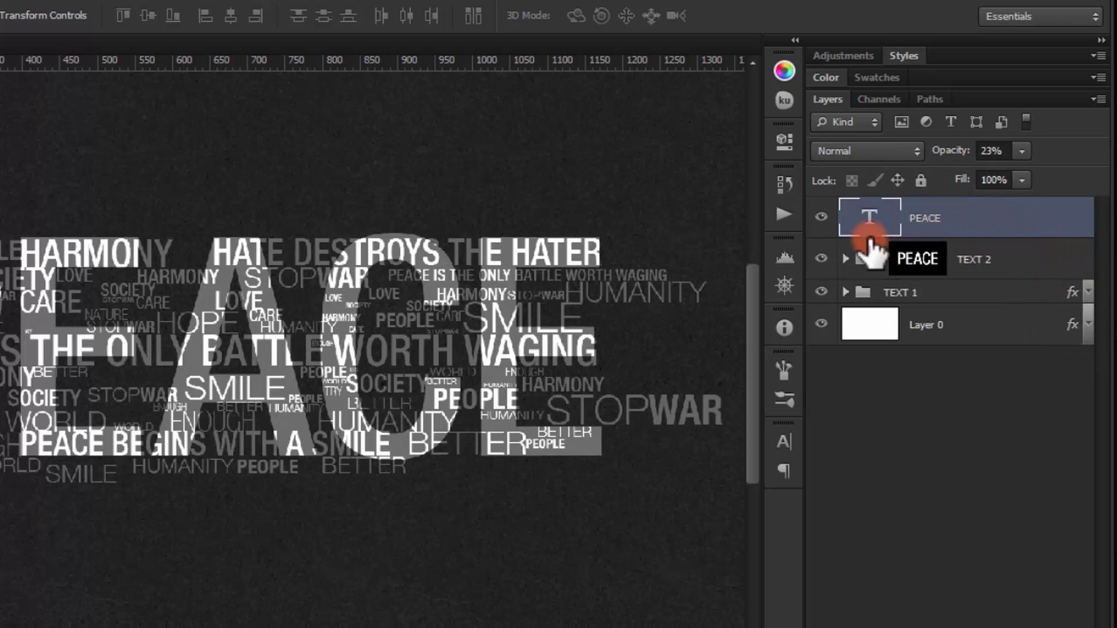
{"action": "right_click", "coordinate": [1016, 218]}
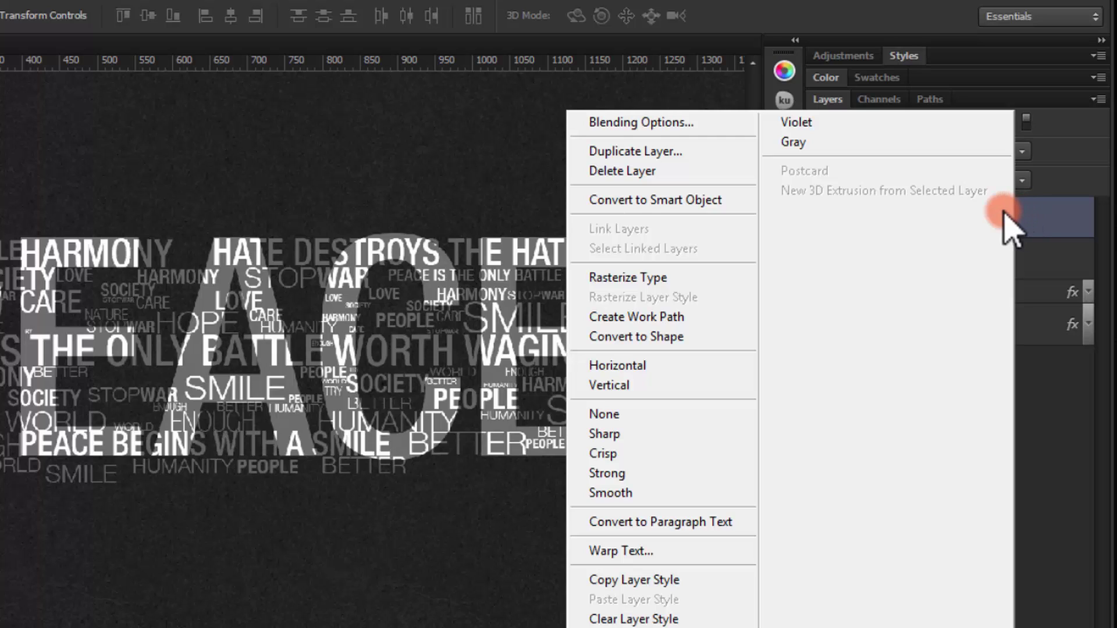
{"action": "left_click", "coordinate": [683, 279]}
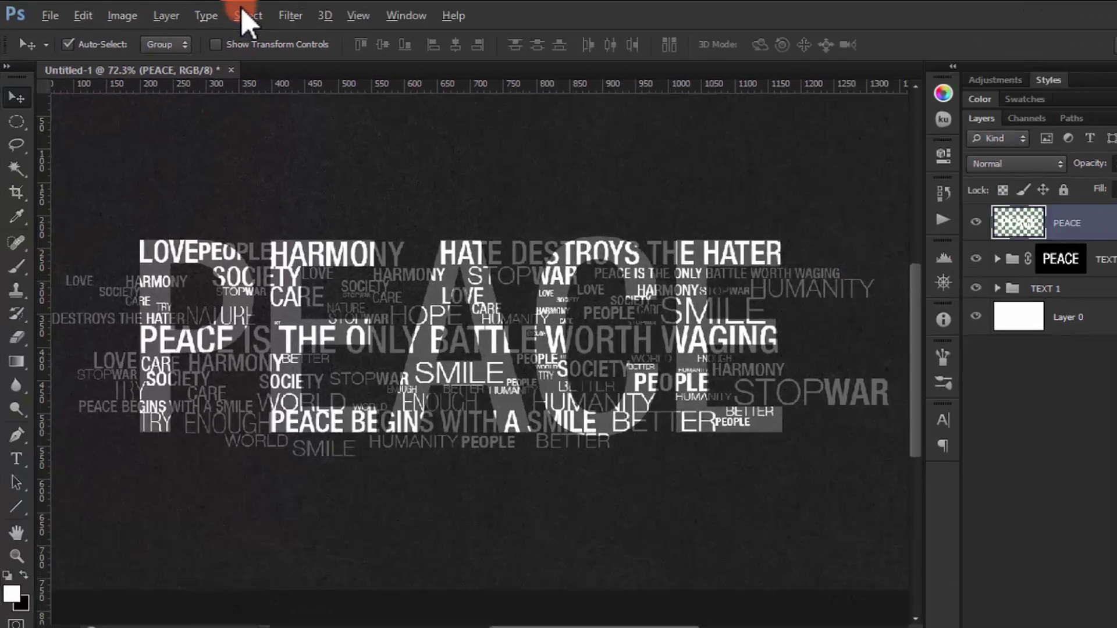
Apply a 3-pixel Gaussian Blur to PEACE and drop its opacity to 12%.
{"action": "left_click", "coordinate": [142, 1]}
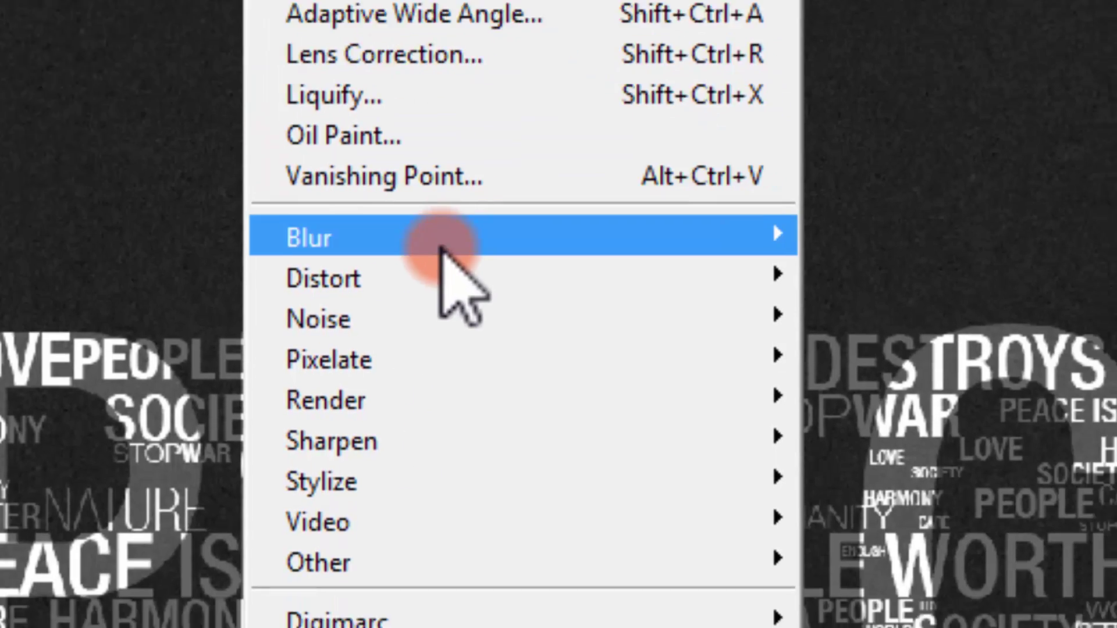
{"action": "mouse_move", "coordinate": [698, 436]}
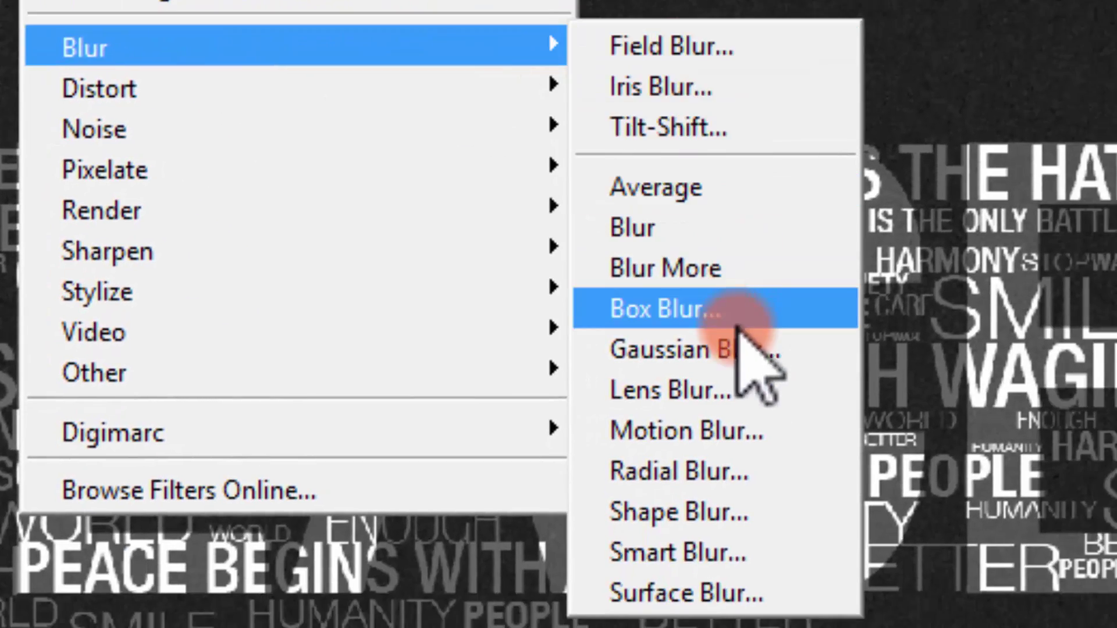
{"action": "left_click", "coordinate": [738, 349]}
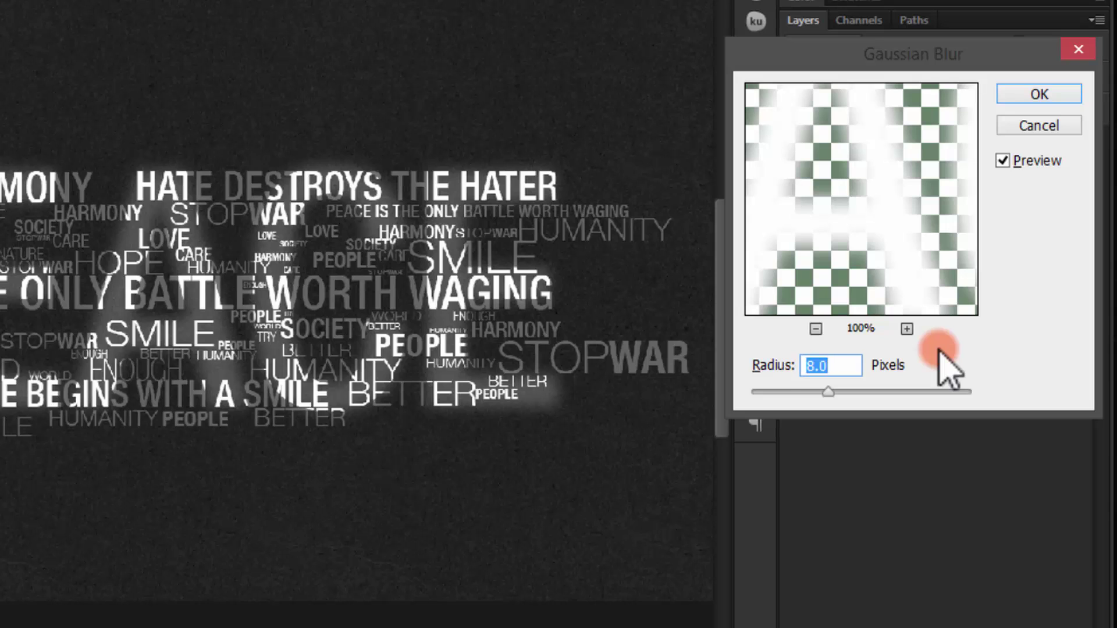
{"action": "type", "text": "3"}
{"action": "key", "text": "Return"}
{"action": "left_click_drag", "start_coordinate": [946, 83], "coordinate": [934, 83]}
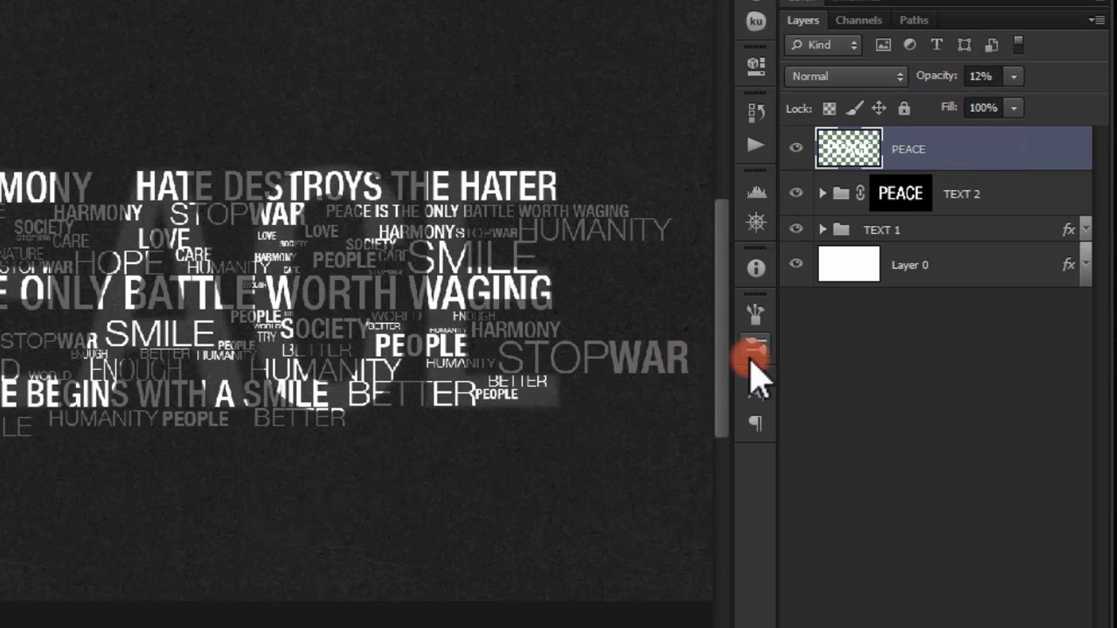
Duplicate TEXT 1 with Ctrl+J, creating TEXT 1 copy above the original.
{"action": "left_click", "coordinate": [944, 231]}
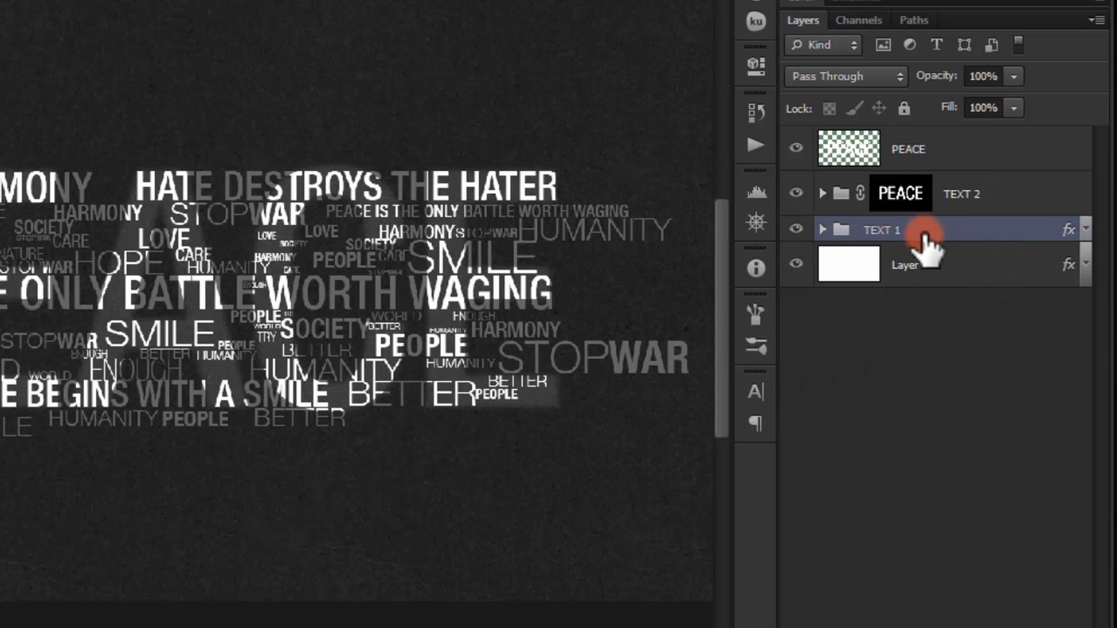
{"action": "key", "text": "ctrl+j"}
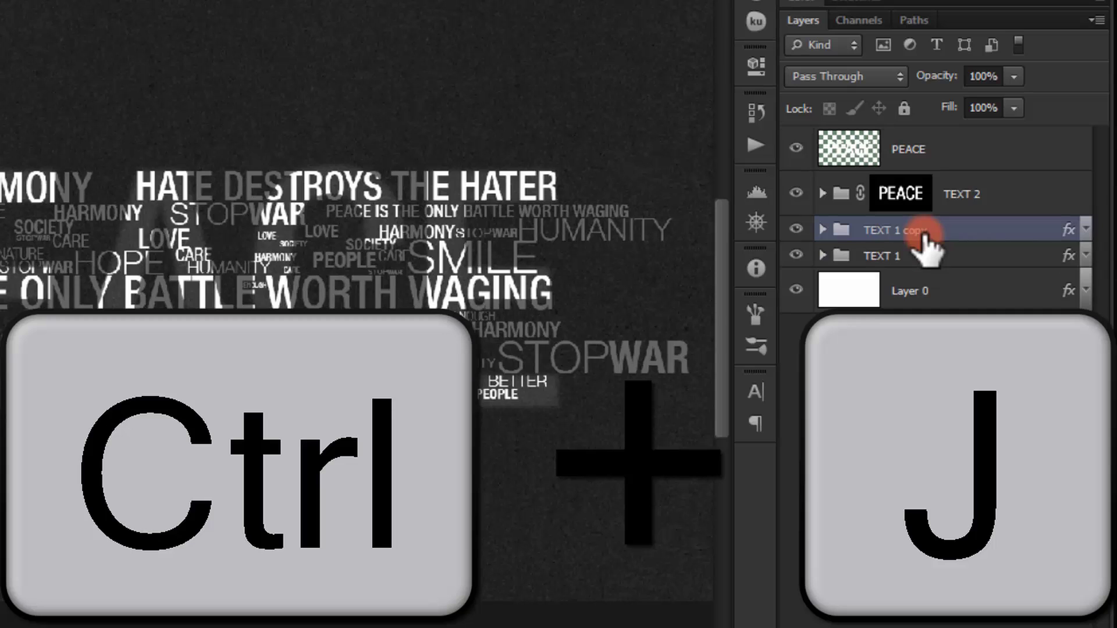
{"action": "left_click", "coordinate": [938, 253]}
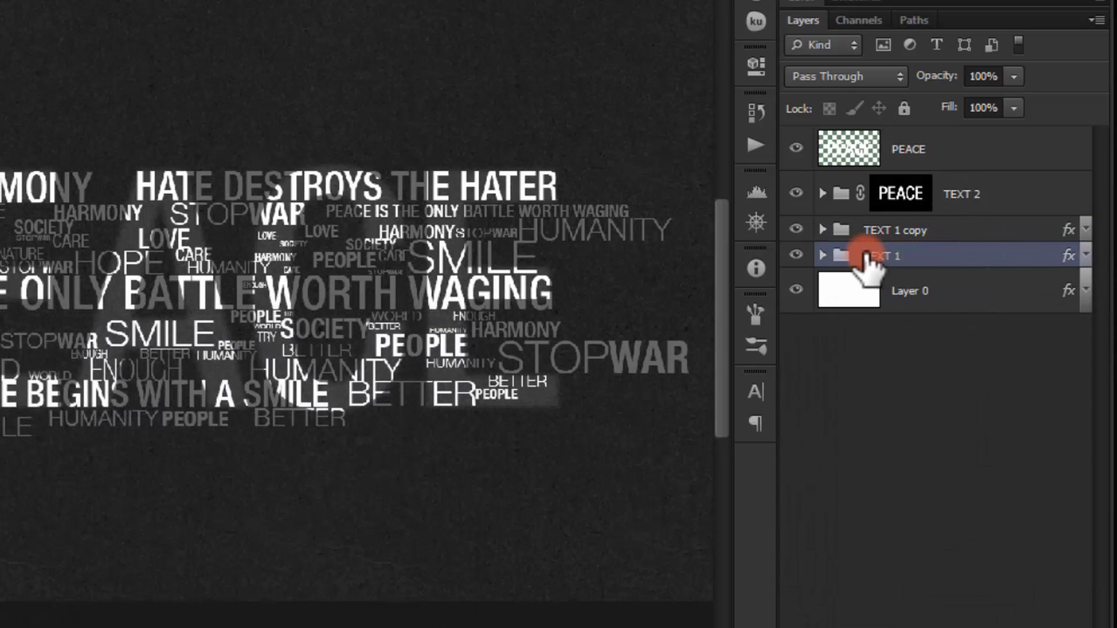
Convert TEXT 1 to a smart object and apply an 8-pixel Gaussian Blur.
{"action": "right_click", "coordinate": [944, 254]}
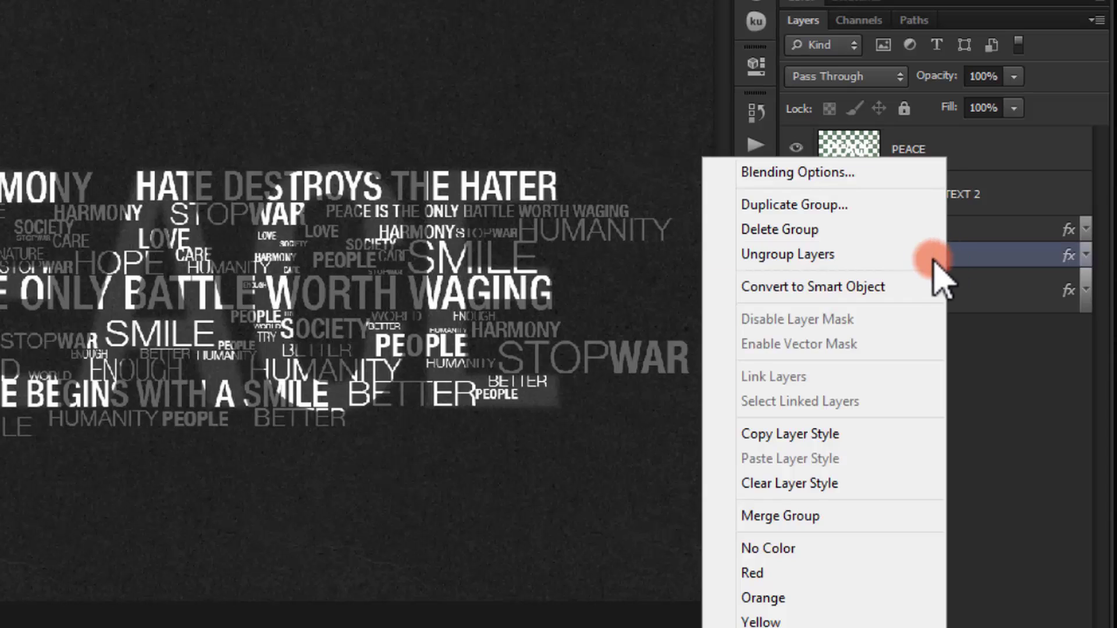
{"action": "left_click", "coordinate": [886, 288]}
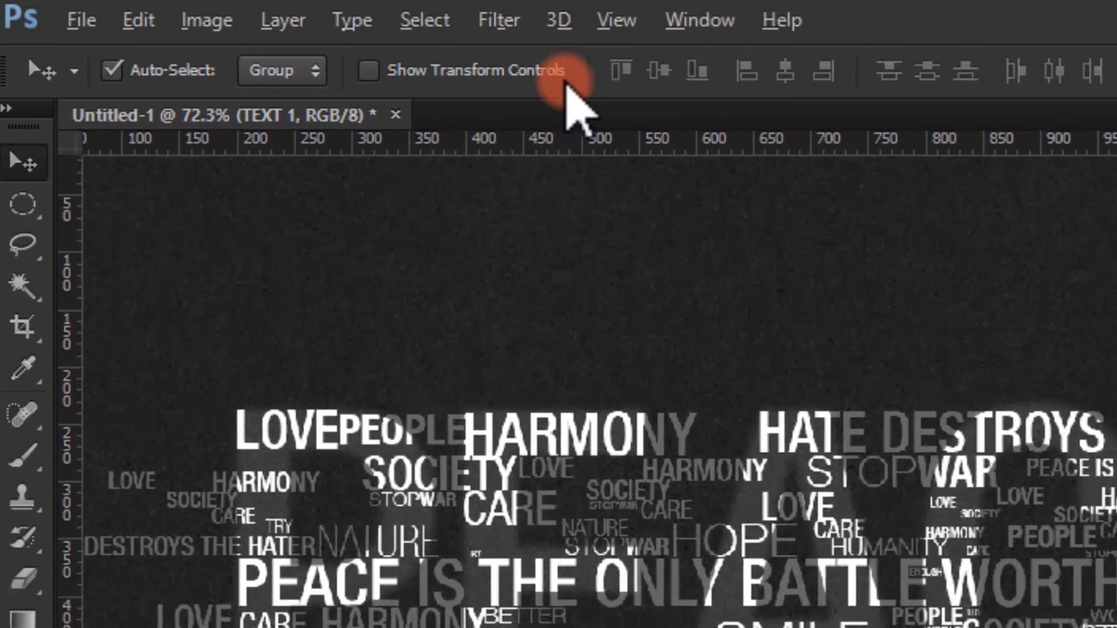
{"action": "left_click", "coordinate": [451, 19]}
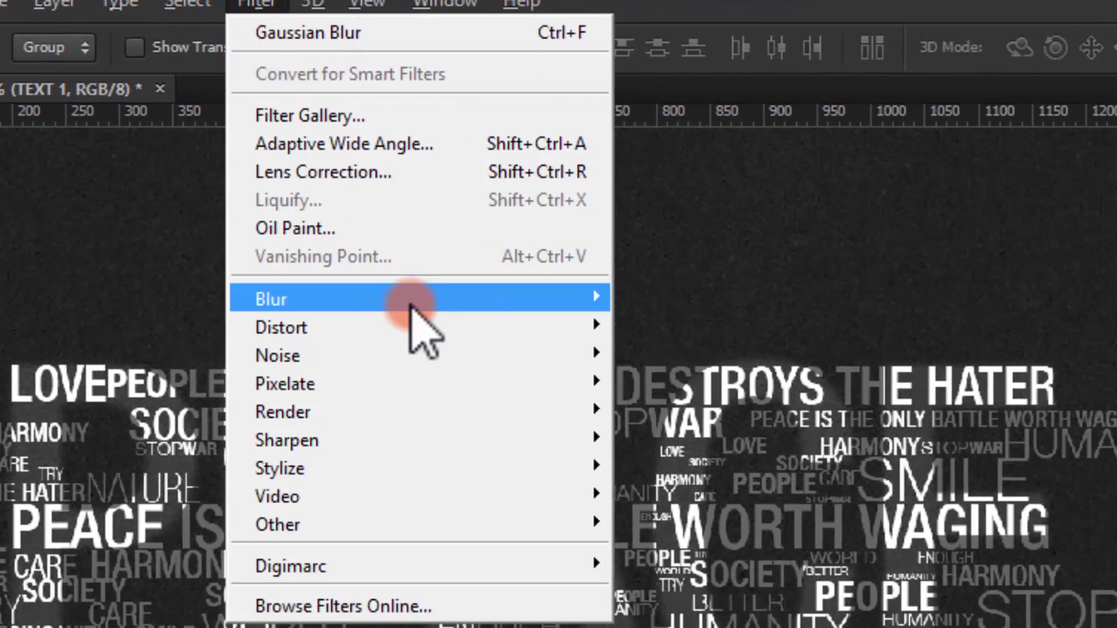
{"action": "mouse_move", "coordinate": [413, 303]}
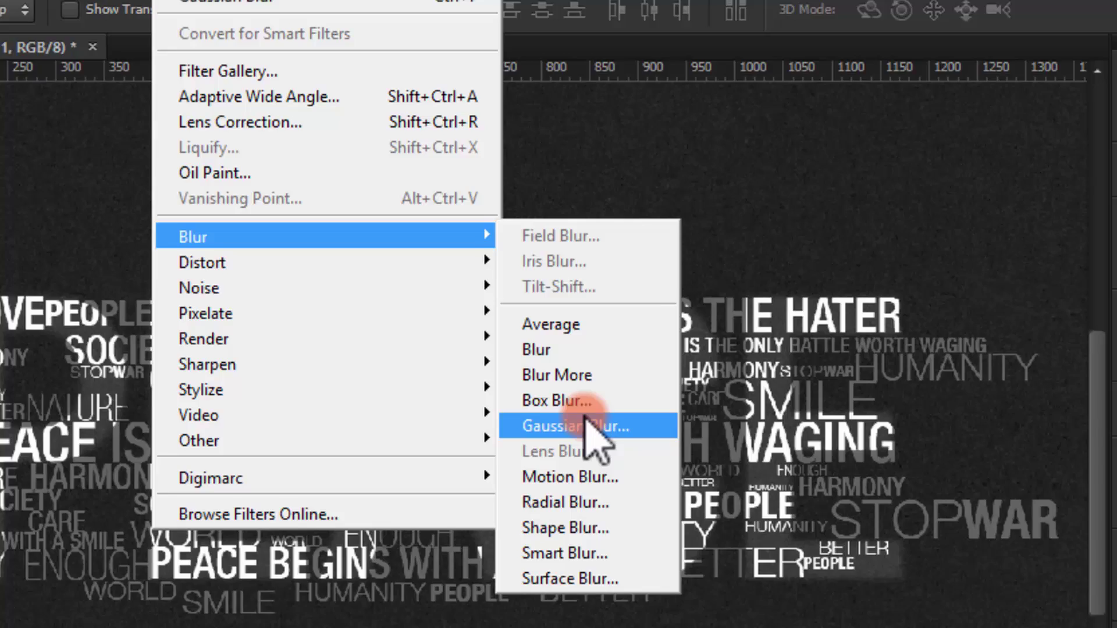
{"action": "left_click", "coordinate": [694, 508]}
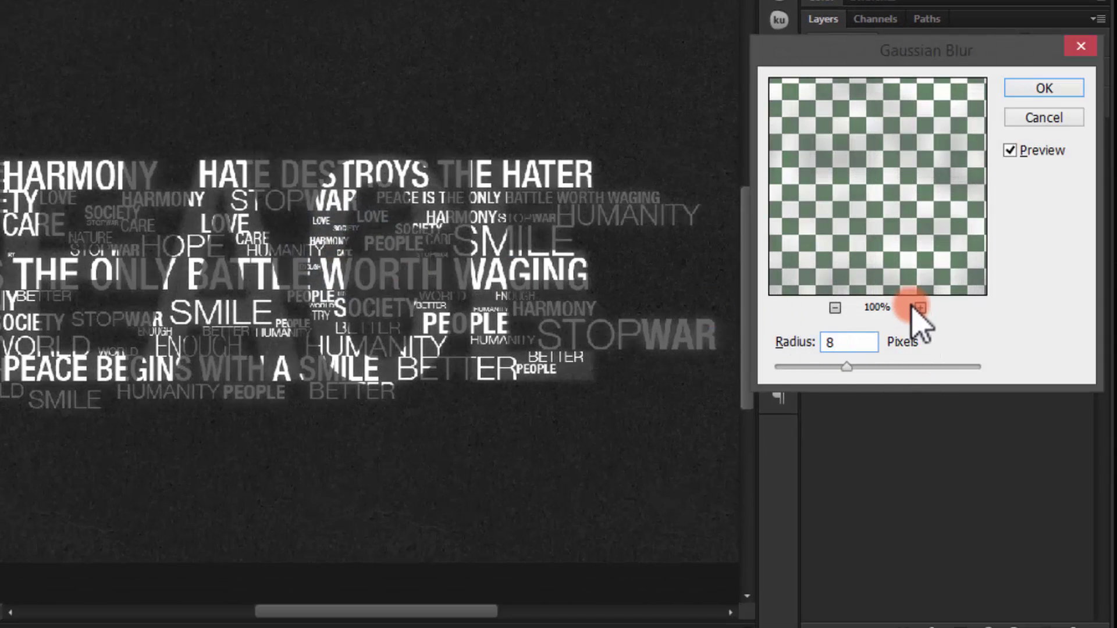
{"action": "key", "text": "Return"}
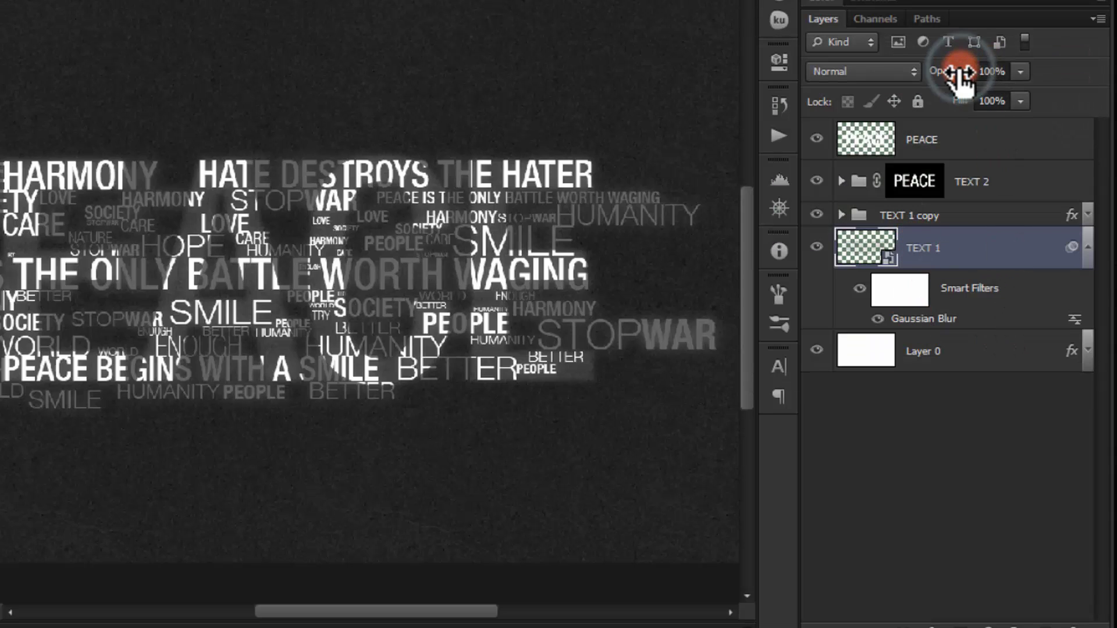
Lower the blurred TEXT 1 group's opacity to about 32%.
{"action": "left_click_drag", "start_coordinate": [960, 73], "coordinate": [890, 72]}
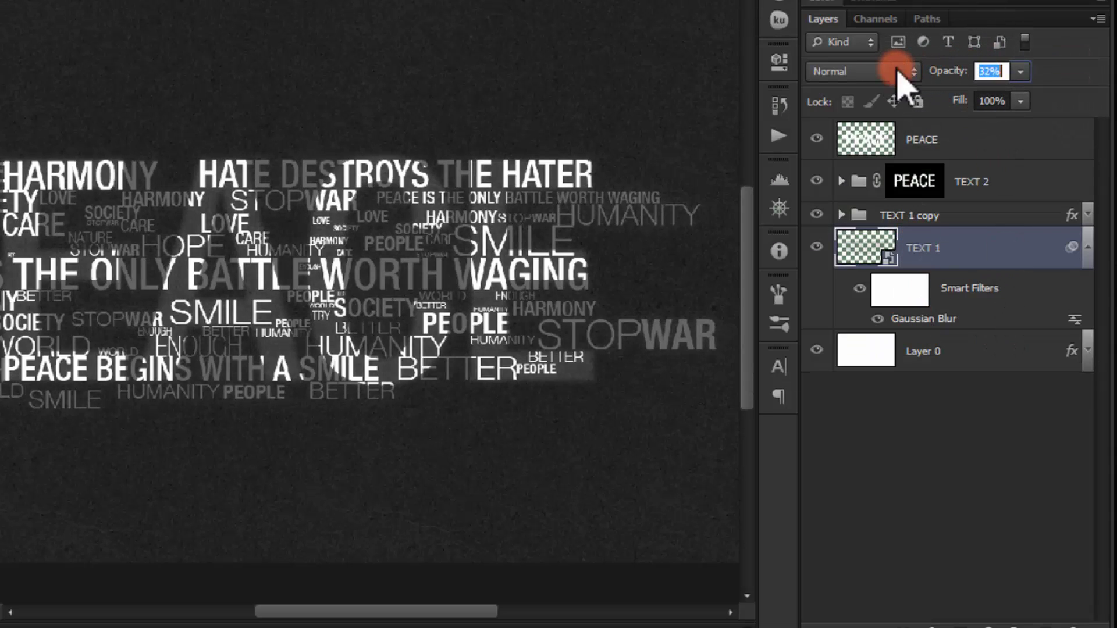
{"action": "left_click_drag", "start_coordinate": [996, 73], "coordinate": [975, 71]}
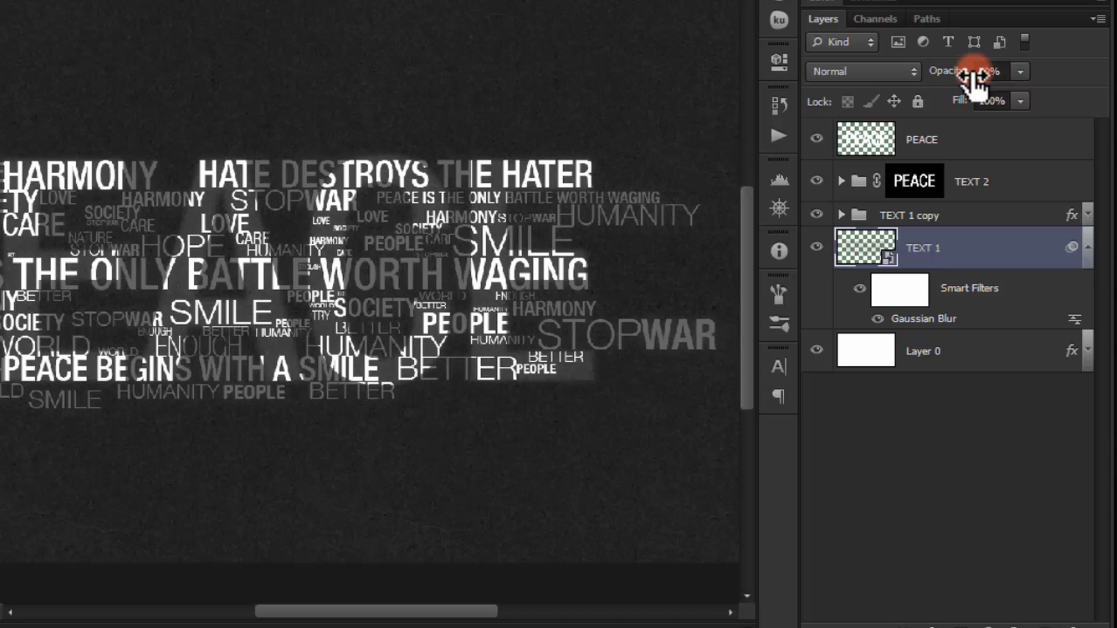
{"action": "left_click", "coordinate": [1088, 248]}
{"action": "left_click", "coordinate": [982, 216]}
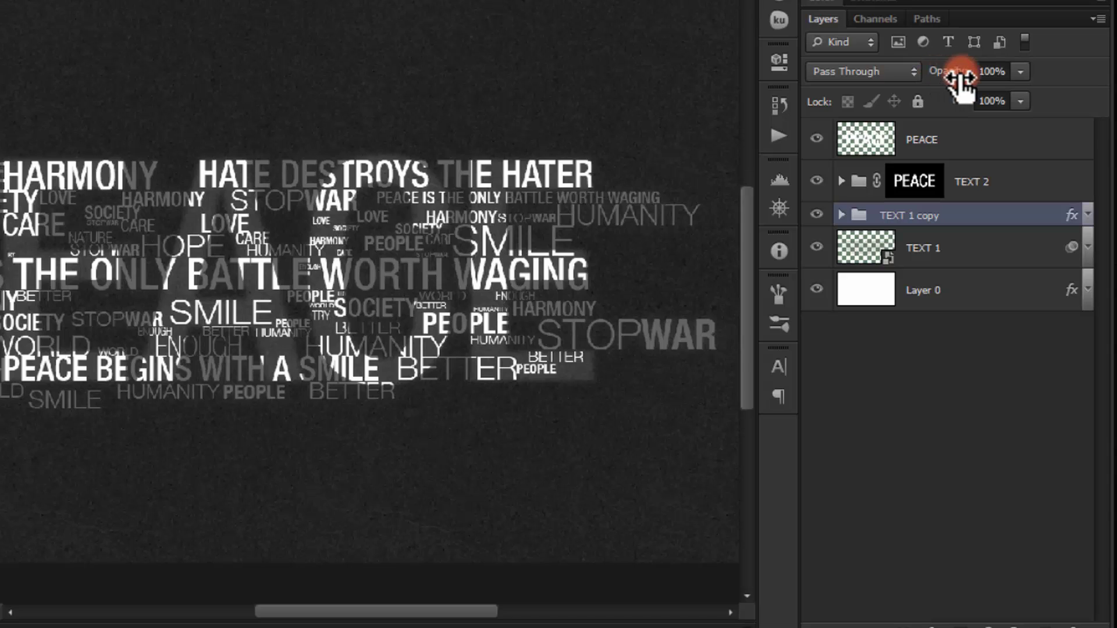
Add a Gradient Overlay to the PEACE layer and open its gradient for editing.
{"action": "left_click", "coordinate": [958, 139]}
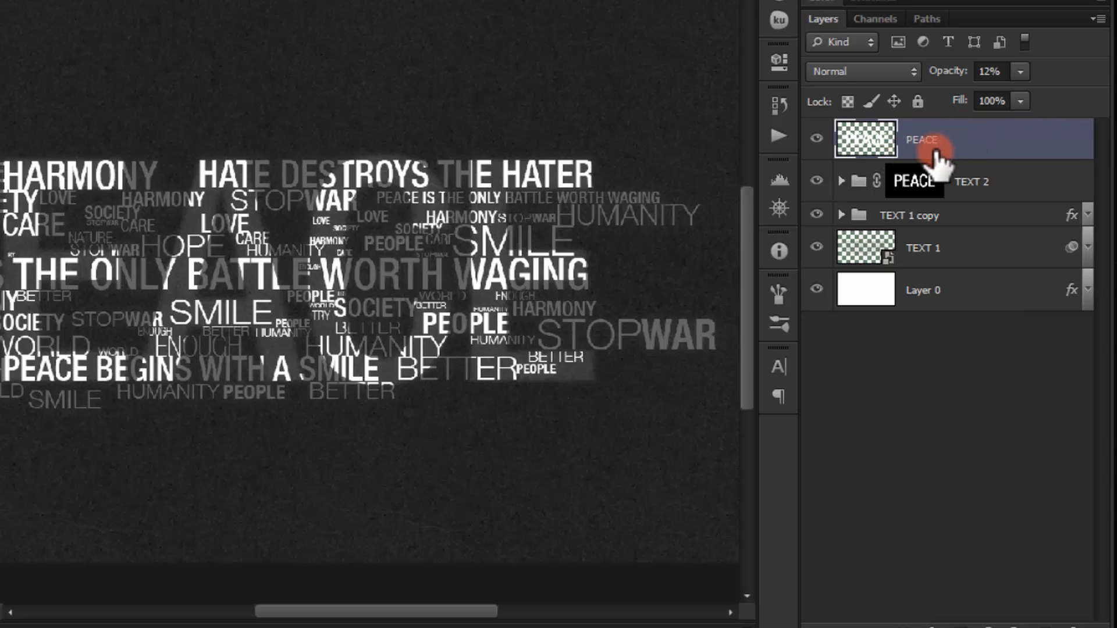
{"action": "double_click", "coordinate": [1068, 153]}
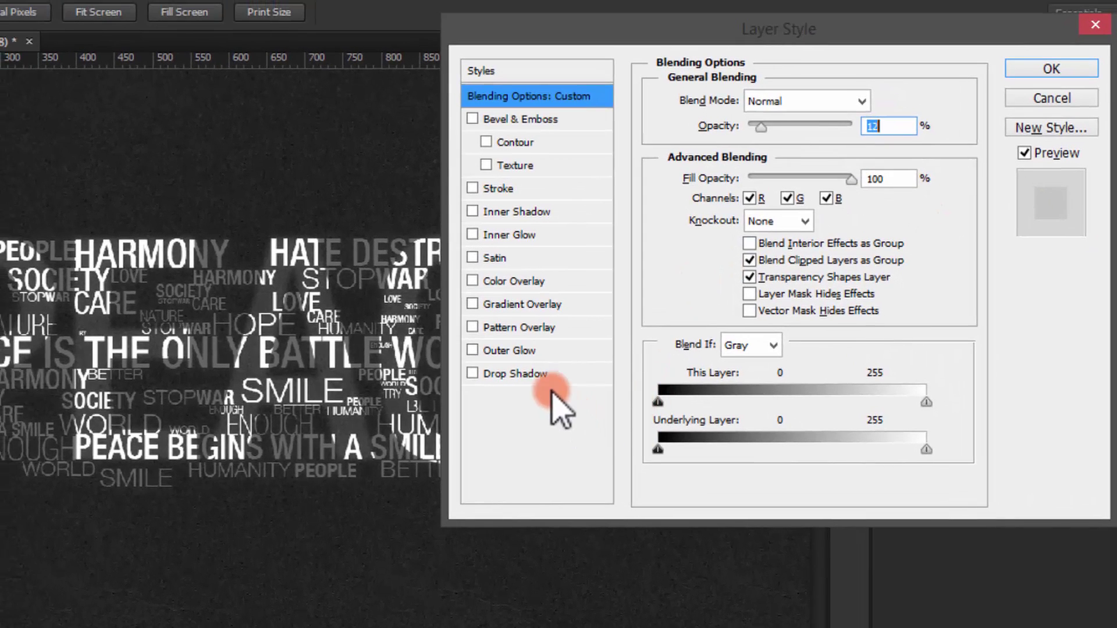
{"action": "left_click", "coordinate": [546, 304]}
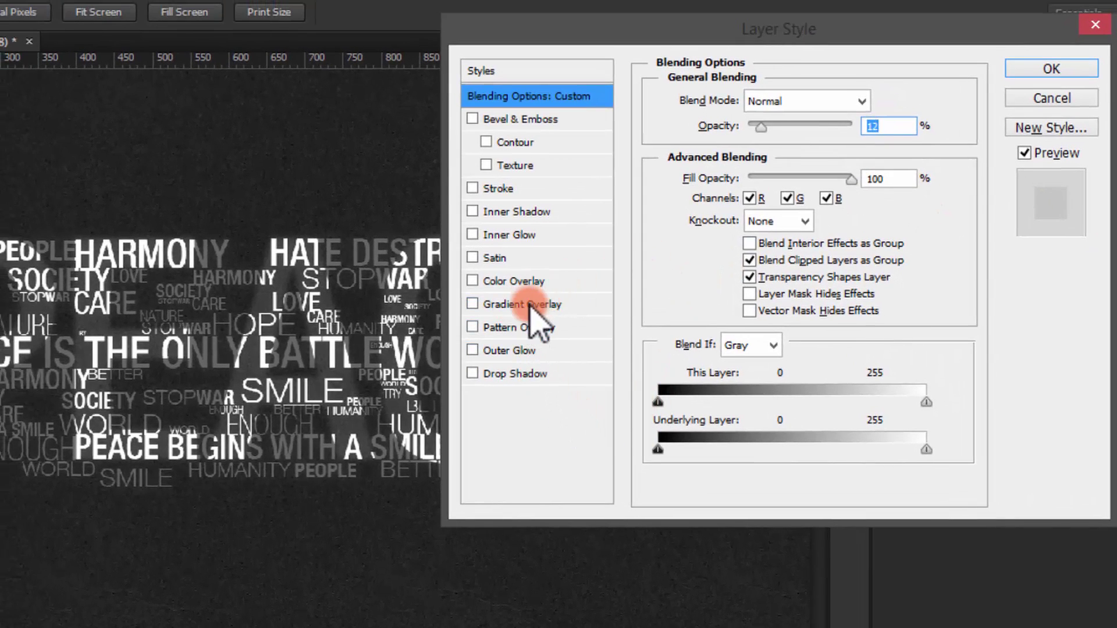
{"action": "left_click", "coordinate": [650, 211]}
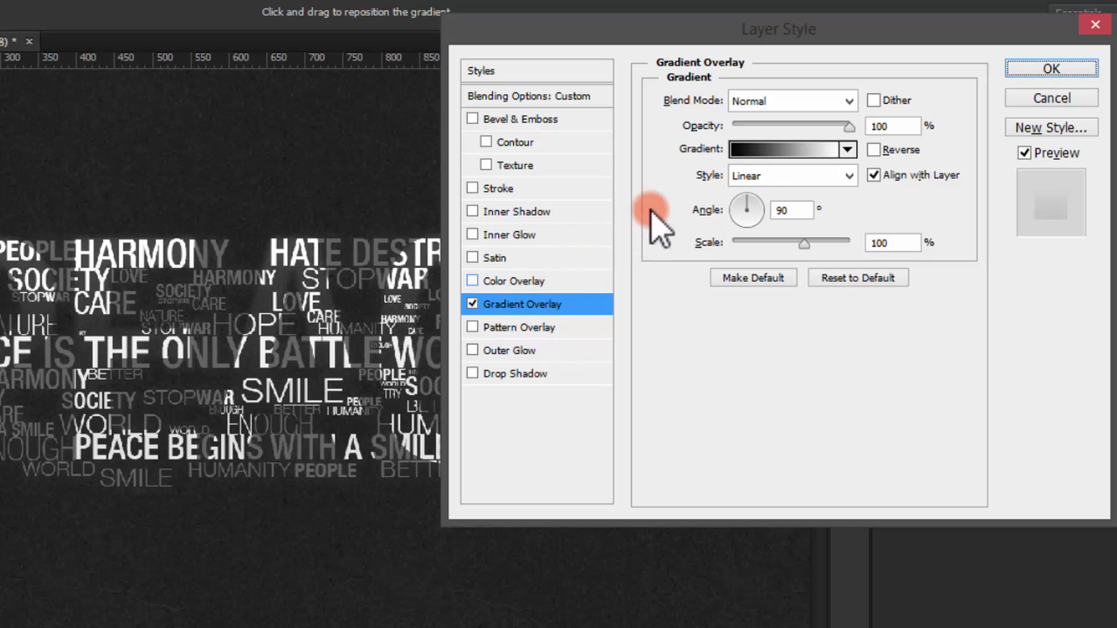
{"action": "left_click", "coordinate": [759, 150]}
{"action": "left_click_drag", "start_coordinate": [736, 184], "coordinate": [745, 100]}
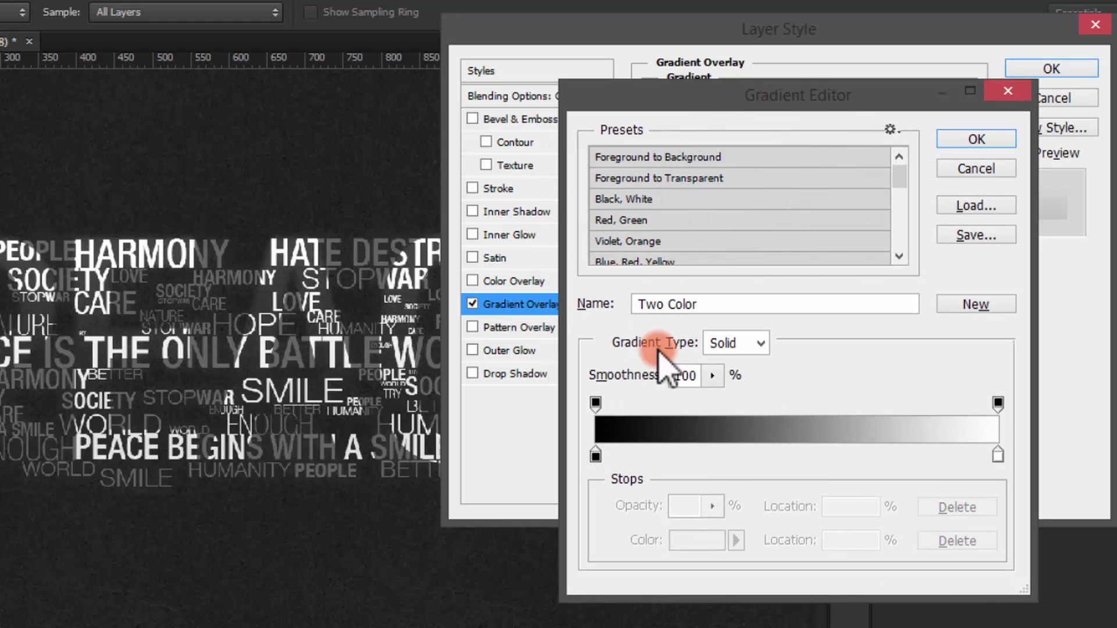
Set both end stops of the gradient to the dark grey sampled from the background.
{"action": "left_click", "coordinate": [595, 455]}
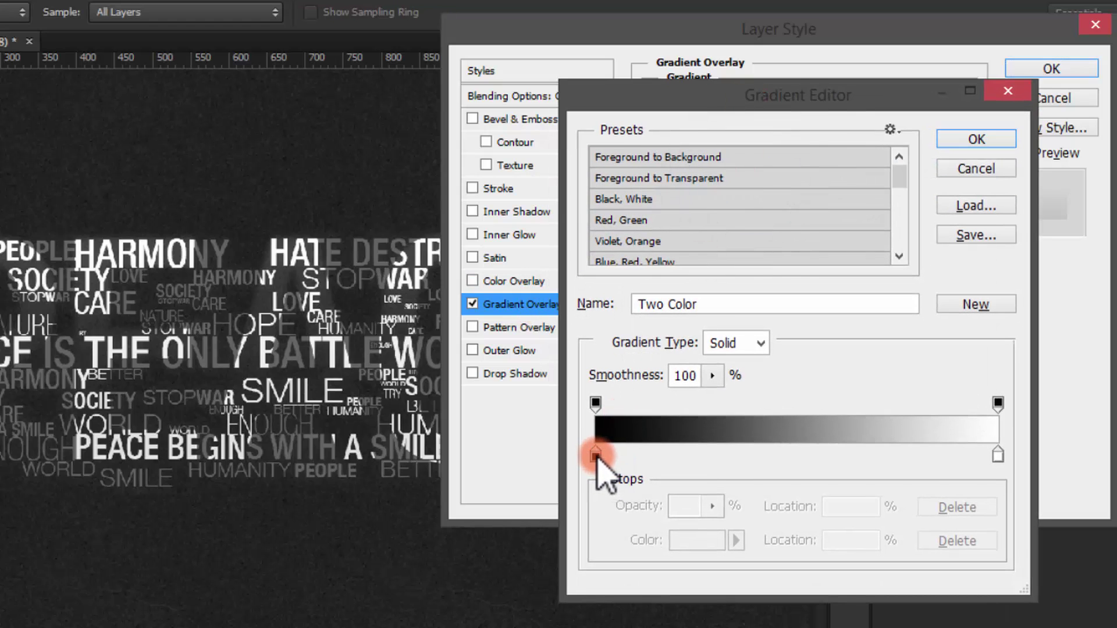
{"action": "left_click", "coordinate": [595, 455]}
{"action": "double_click", "coordinate": [595, 455]}
{"action": "left_click", "coordinate": [125, 531]}
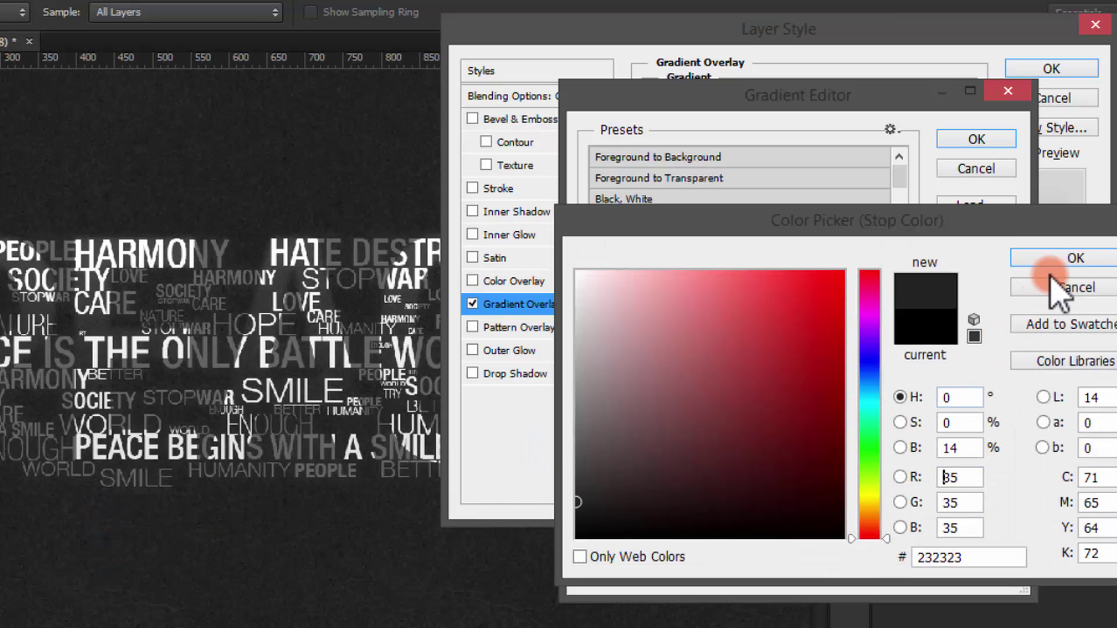
{"action": "left_click", "coordinate": [1067, 260]}
{"action": "left_click", "coordinate": [997, 455]}
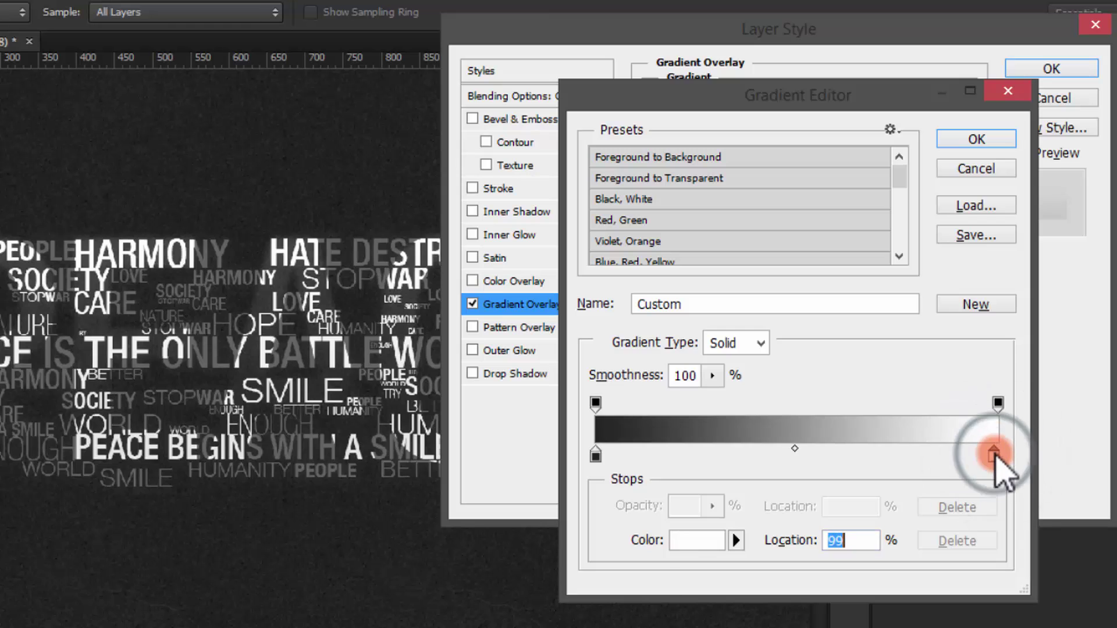
{"action": "double_click", "coordinate": [997, 455]}
{"action": "left_click", "coordinate": [264, 550]}
{"action": "left_click", "coordinate": [1047, 261]}
Add white gradient stops at 21% and 77%, then apply the overlay to PEACE.
{"action": "mouse_move", "coordinate": [815, 449]}
{"action": "left_mouse_down"}
{"action": "mouse_move", "coordinate": [787, 463]}
{"action": "mouse_move", "coordinate": [801, 463]}
{"action": "left_mouse_up"}
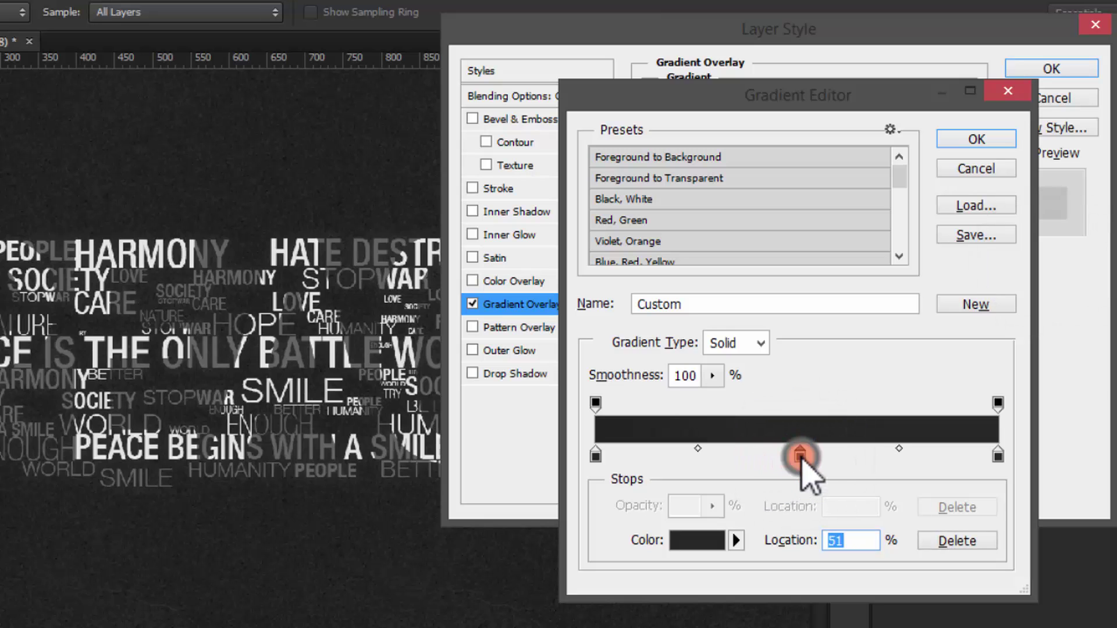
{"action": "double_click", "coordinate": [799, 457]}
{"action": "left_click", "coordinate": [511, 299]}
{"action": "left_click_drag", "start_coordinate": [579, 272], "coordinate": [966, 257]}
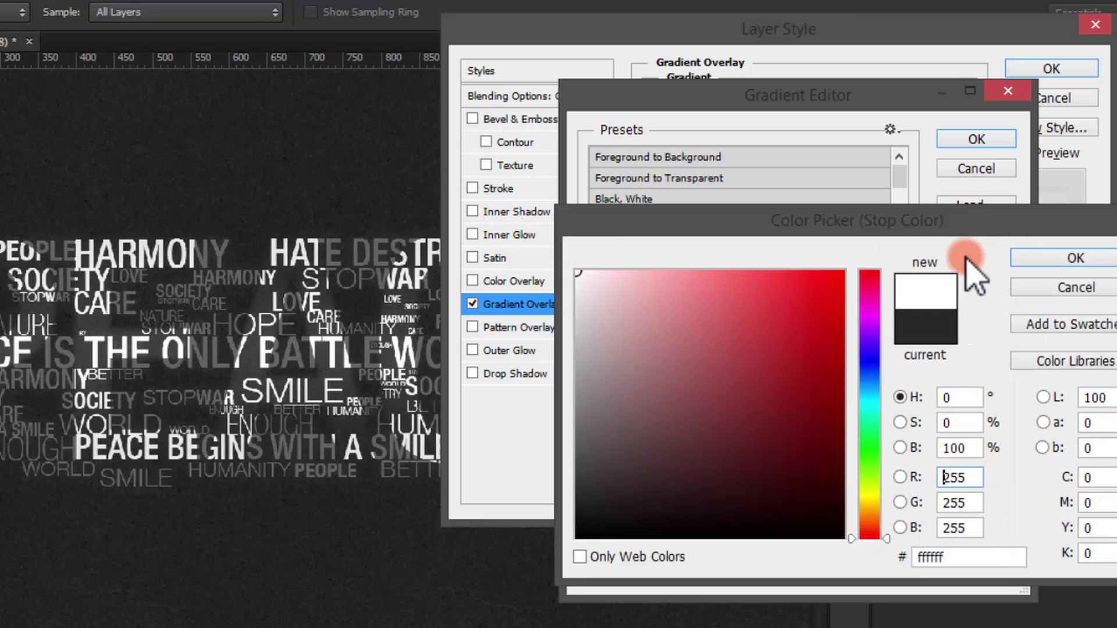
{"action": "left_click", "coordinate": [1047, 258]}
{"action": "left_click", "coordinate": [799, 456]}
{"action": "left_click_drag", "start_coordinate": [798, 456], "coordinate": [696, 456]}
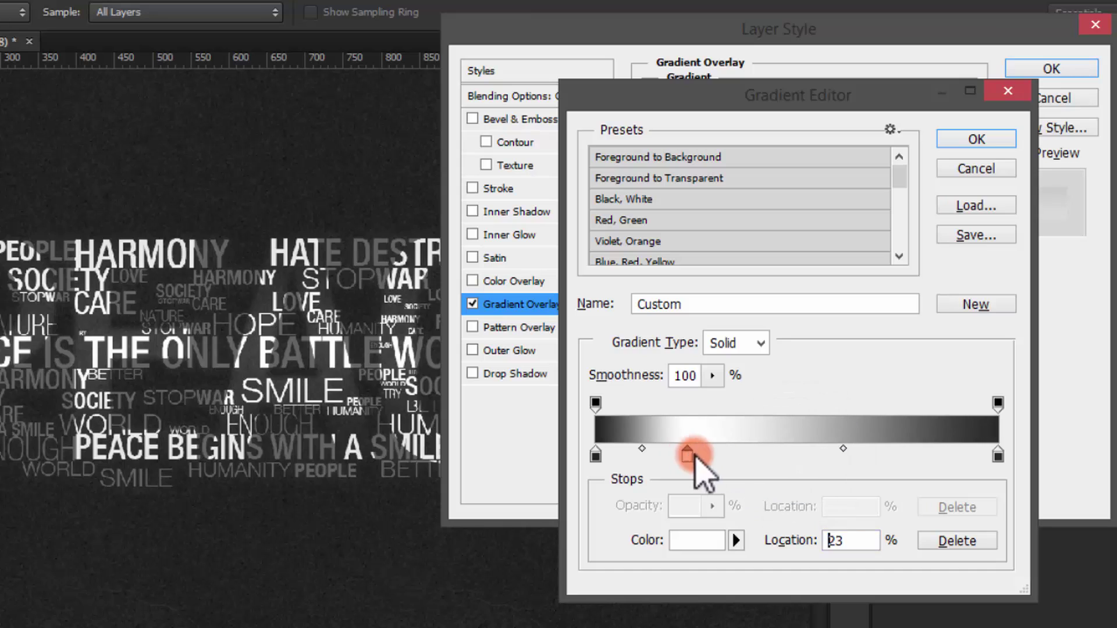
{"action": "left_click_drag", "start_coordinate": [931, 462], "coordinate": [907, 460]}
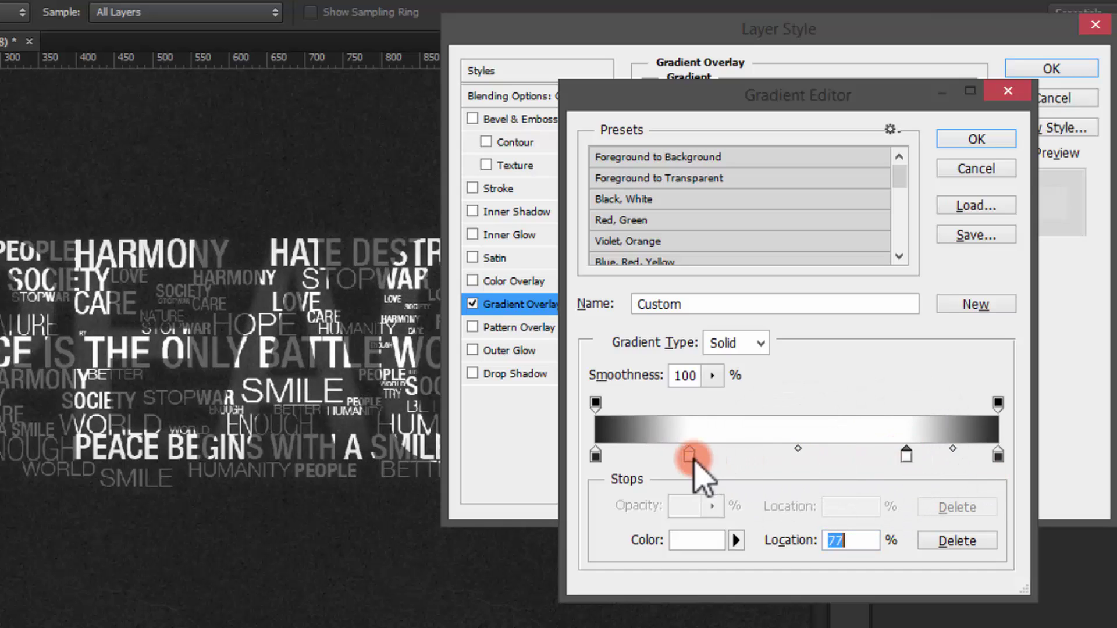
{"action": "left_click_drag", "start_coordinate": [688, 457], "coordinate": [682, 458]}
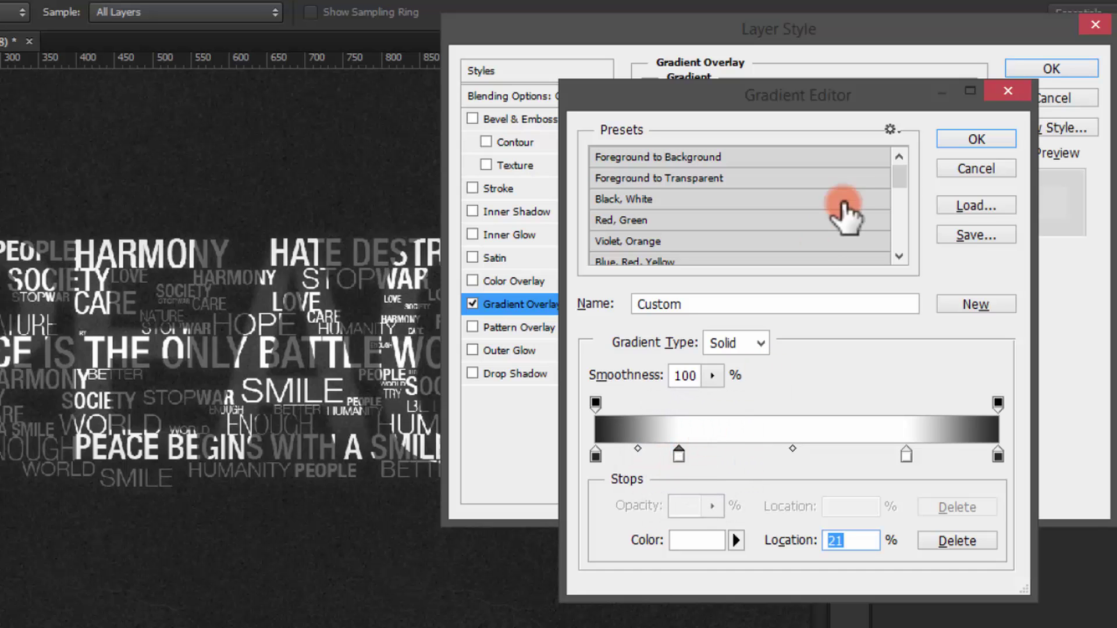
{"action": "left_click", "coordinate": [966, 141]}
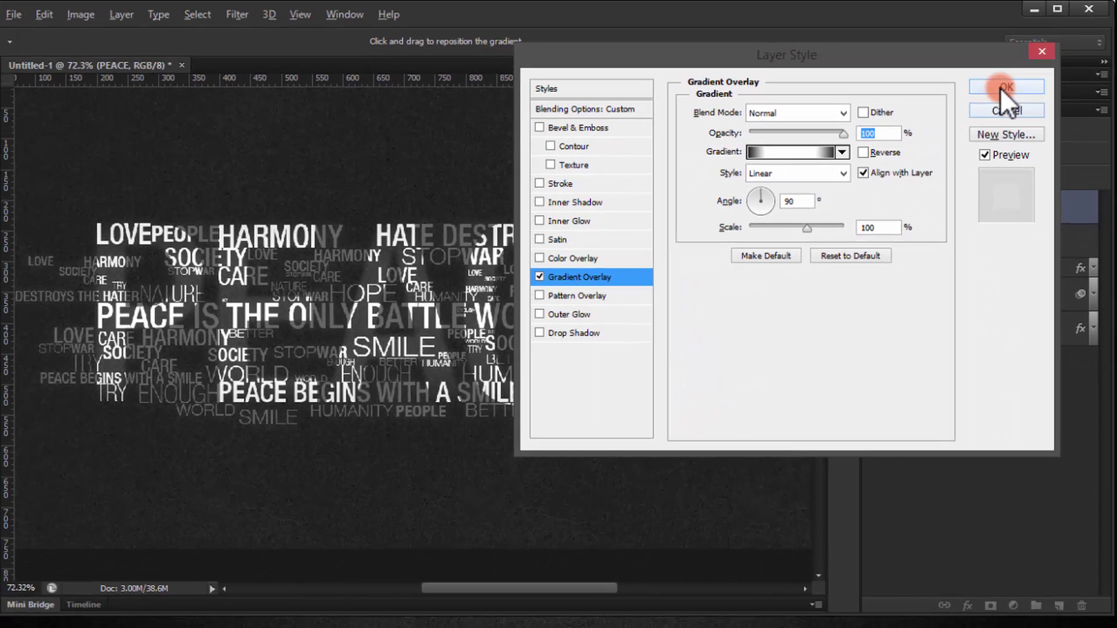
{"action": "left_click", "coordinate": [1050, 69]}
Set the TEXT 1 copy word group's opacity to 60%.
{"action": "scroll", "coordinate": [362, 428], "scroll_direction": "down", "scroll_amount": 1}
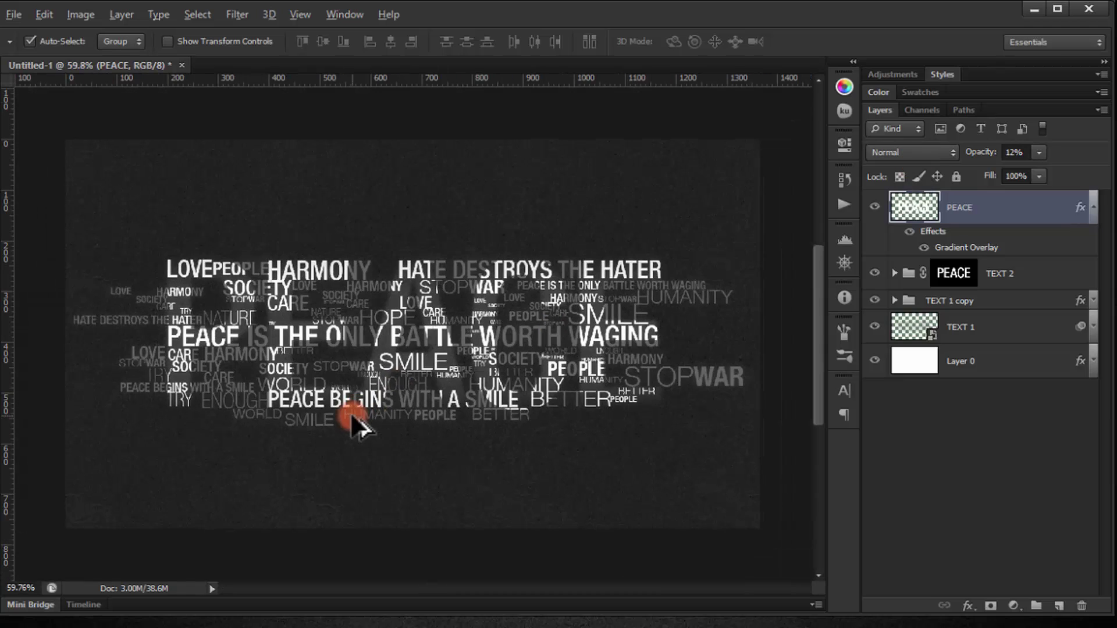
{"action": "scroll", "coordinate": [462, 373], "scroll_direction": "up", "scroll_amount": 3}
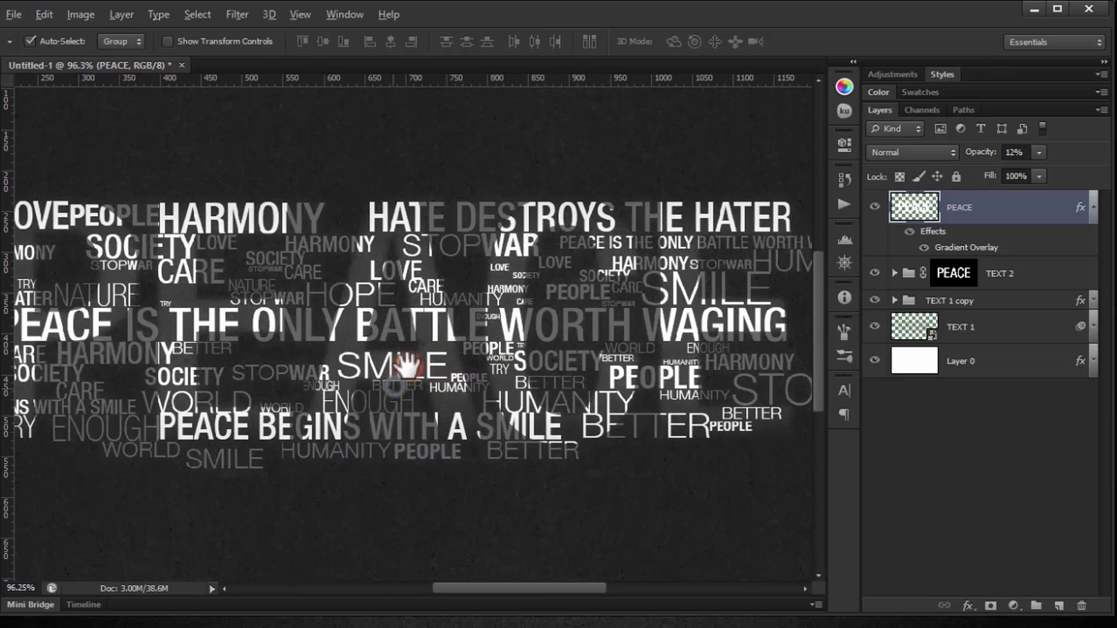
{"action": "left_click", "coordinate": [968, 300]}
{"action": "left_click_drag", "start_coordinate": [980, 157], "coordinate": [958, 160]}
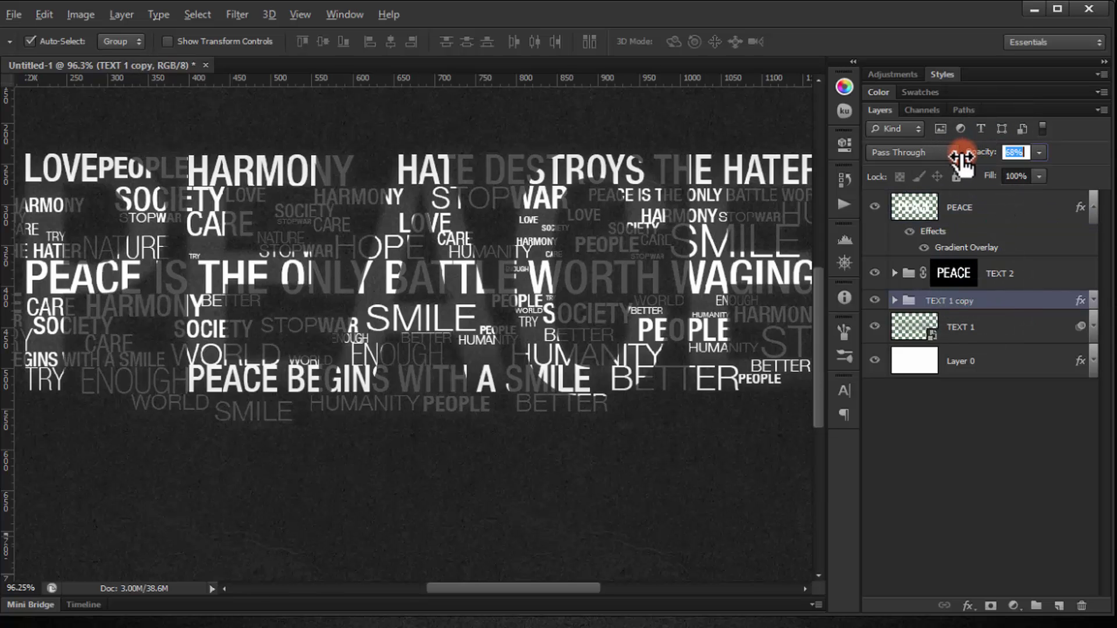
{"action": "left_click", "coordinate": [979, 154]}
{"action": "type", "text": "60"}
{"action": "key", "text": "Return"}
From the PEACE layer, stamp all visible layers into a new merged Layer 1 with Ctrl+Shift+Alt+E.
{"action": "left_click", "coordinate": [1094, 210]}
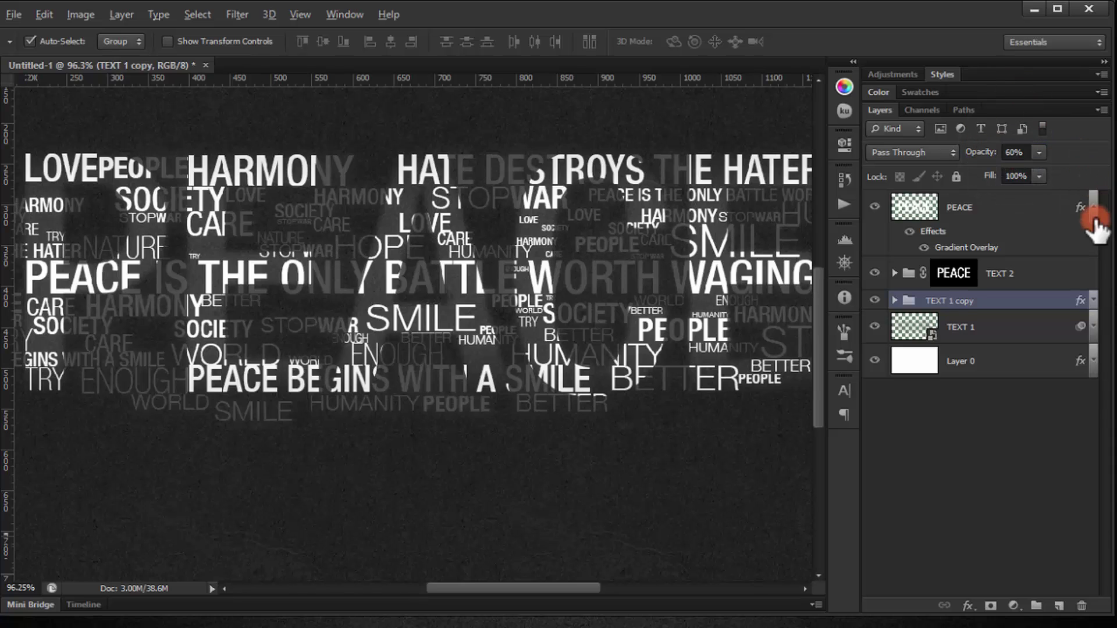
{"action": "left_click", "coordinate": [1024, 208]}
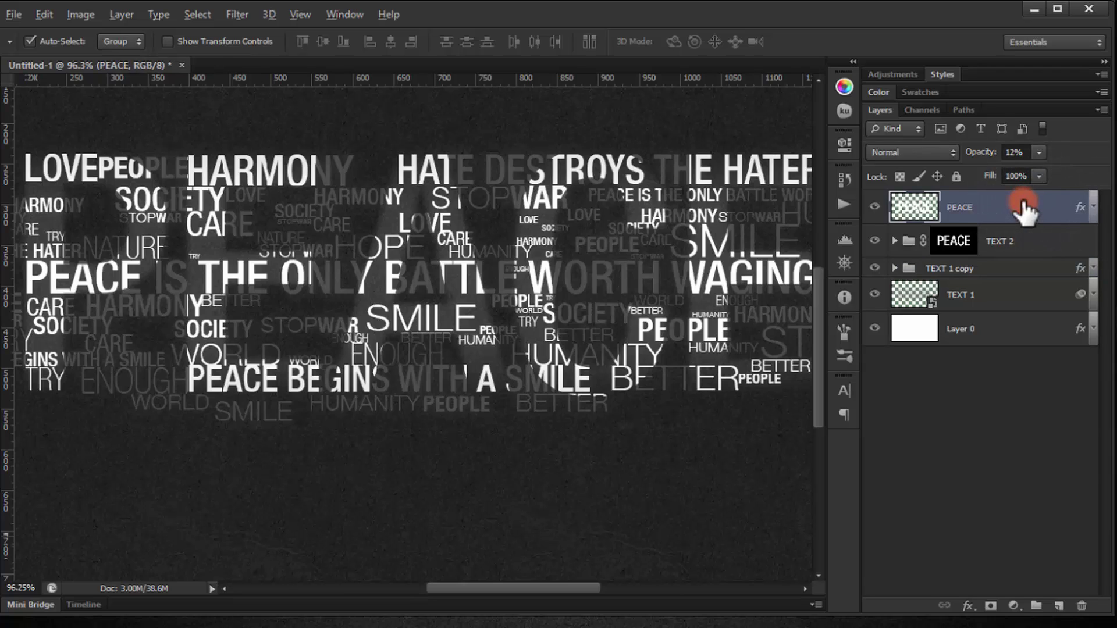
{"action": "key", "text": "ctrl+shift+alt+e"}
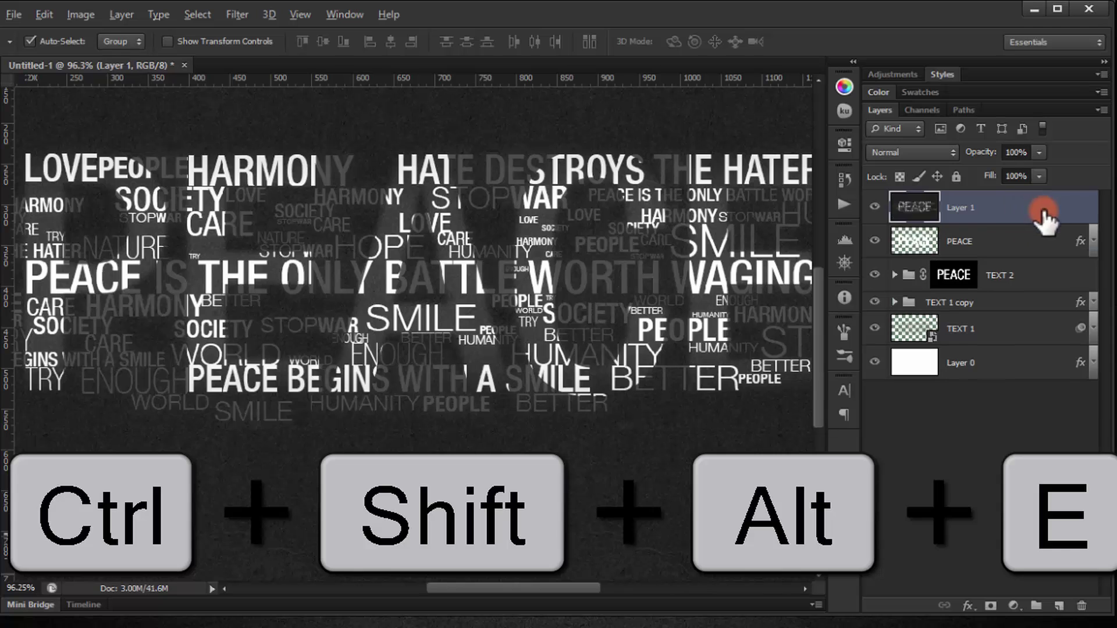
Give Layer 1 a reversed radial Gradient Overlay angled at 38 degrees.
{"action": "double_click", "coordinate": [1062, 211]}
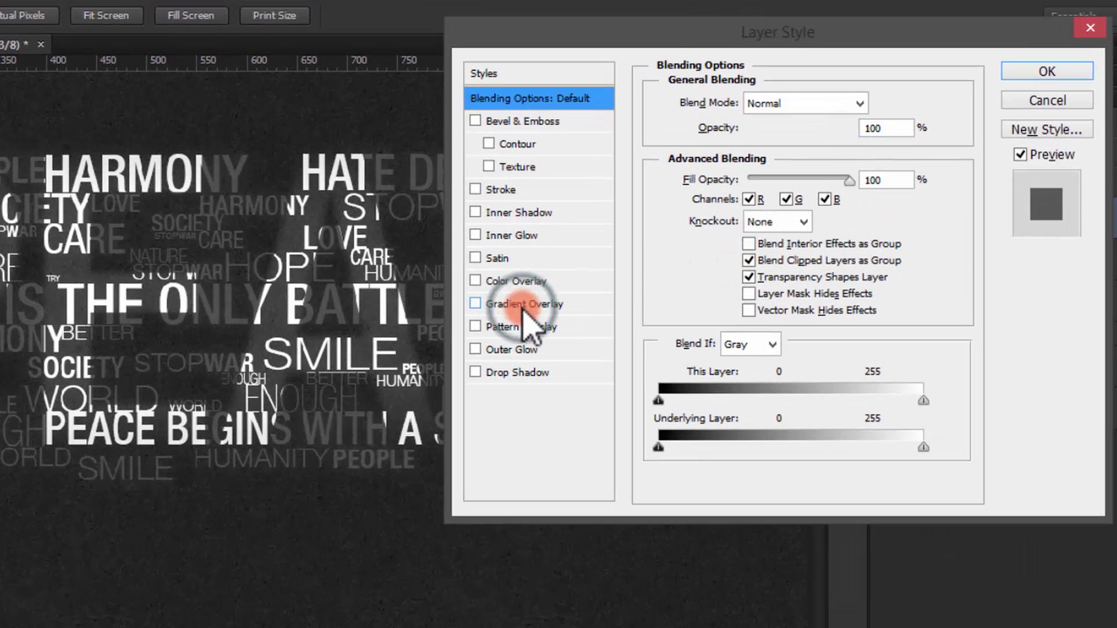
{"action": "left_click", "coordinate": [526, 307]}
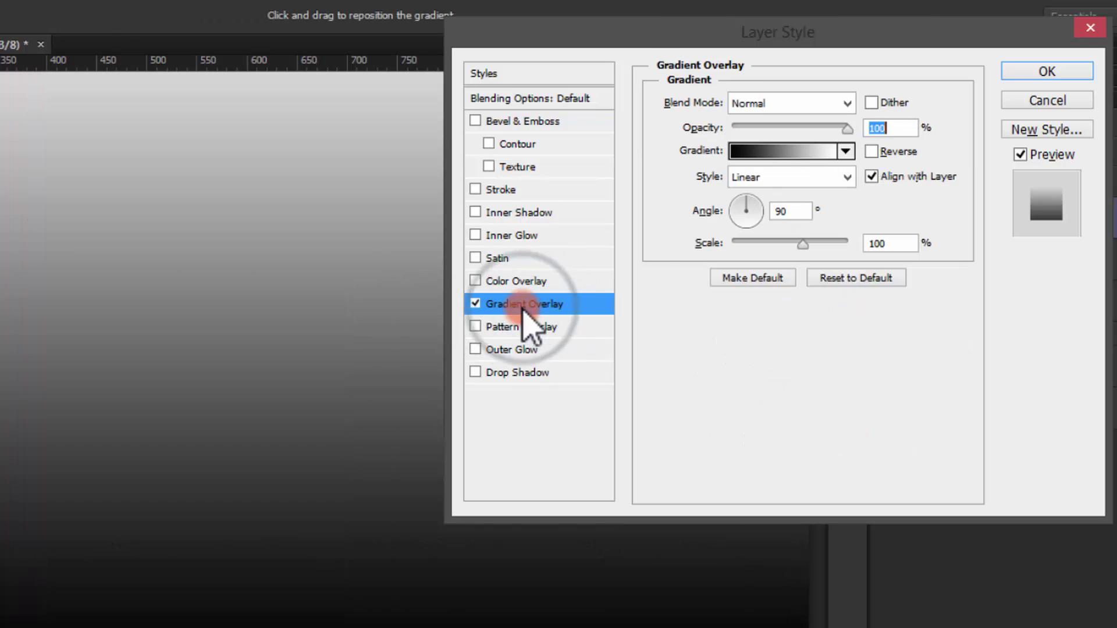
{"action": "left_click", "coordinate": [831, 178]}
{"action": "left_click", "coordinate": [813, 207]}
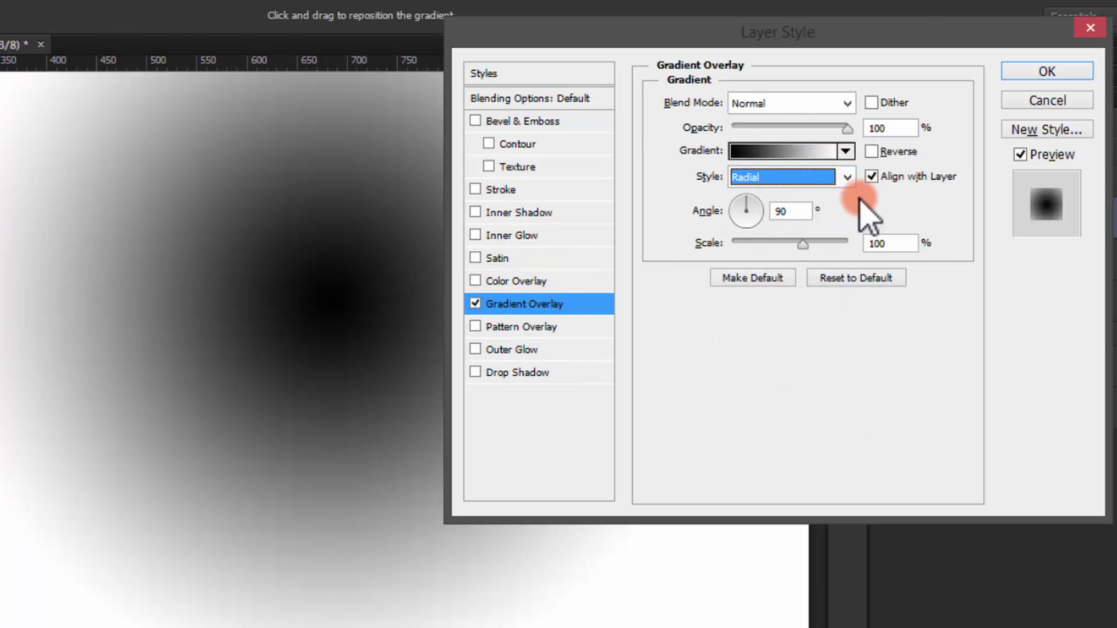
{"action": "left_click", "coordinate": [871, 151]}
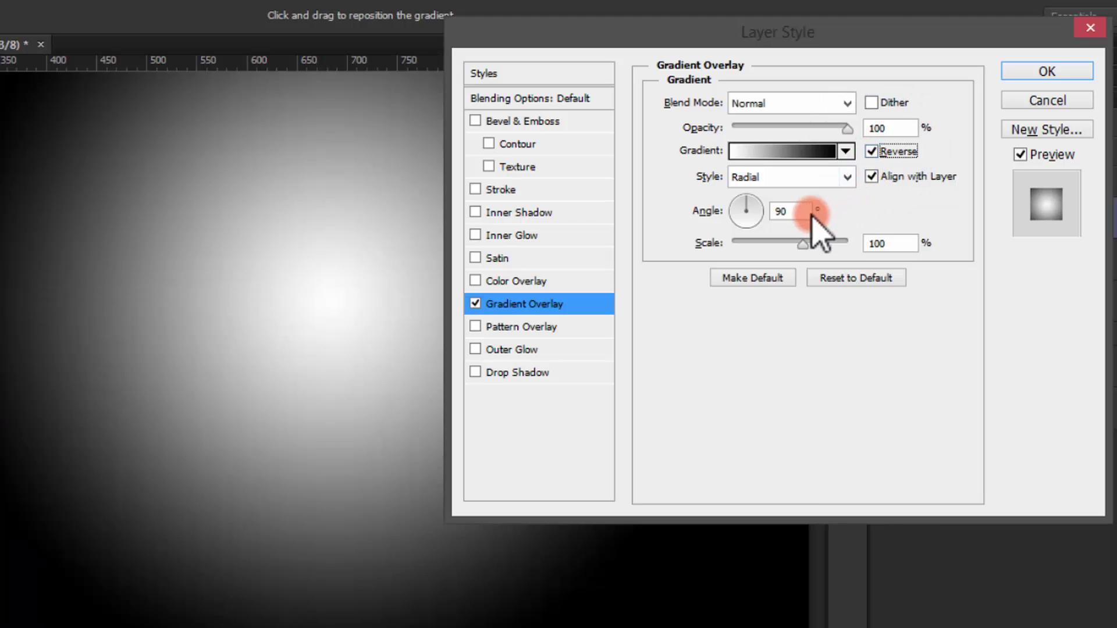
{"action": "left_click", "coordinate": [750, 207]}
{"action": "left_click_drag", "start_coordinate": [749, 199], "coordinate": [761, 200]}
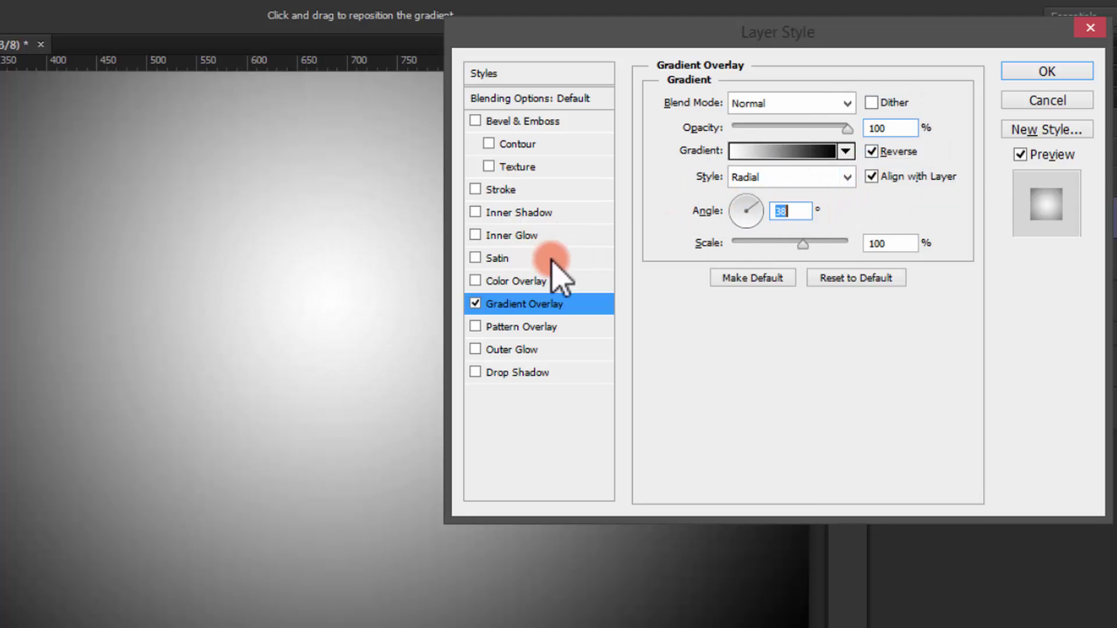
Scale the radial gradient to 108%, set its blend mode to Overlay, and apply.
{"action": "left_click_drag", "start_coordinate": [688, 20], "coordinate": [925, 44]}
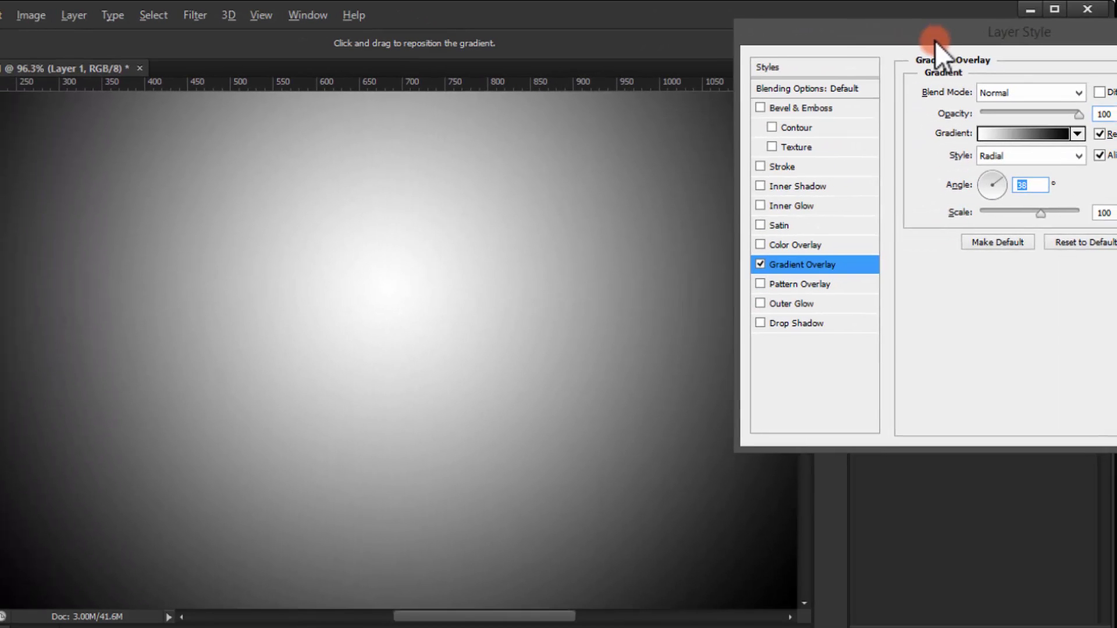
{"action": "left_click", "coordinate": [1012, 201]}
{"action": "left_click_drag", "start_coordinate": [1033, 218], "coordinate": [1038, 218]}
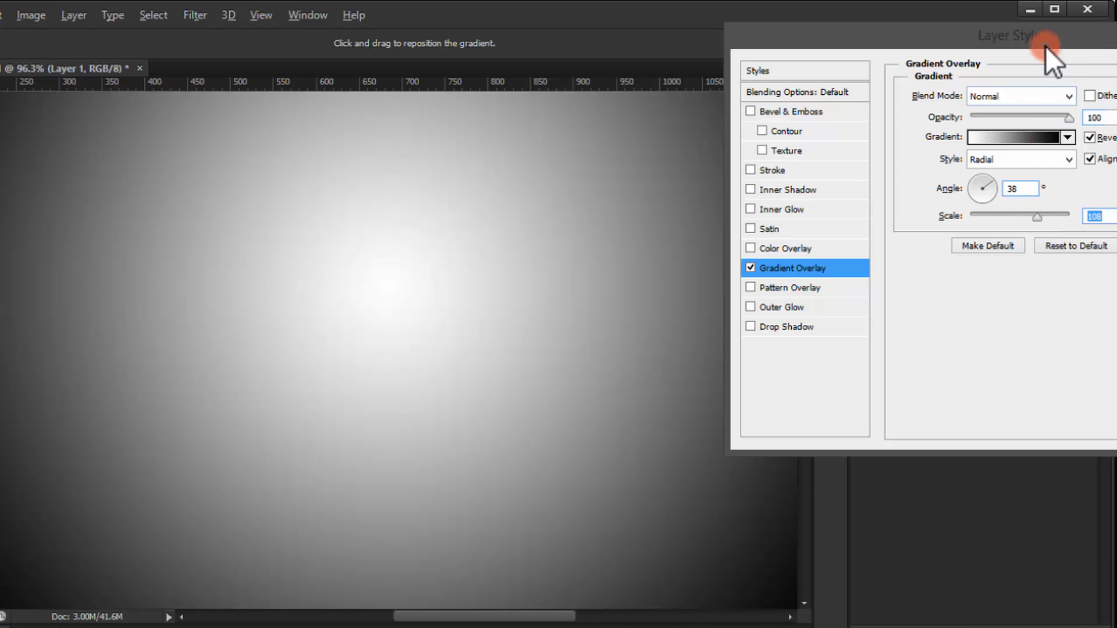
{"action": "left_click_drag", "start_coordinate": [1045, 47], "coordinate": [818, 103]}
{"action": "left_click", "coordinate": [813, 122]}
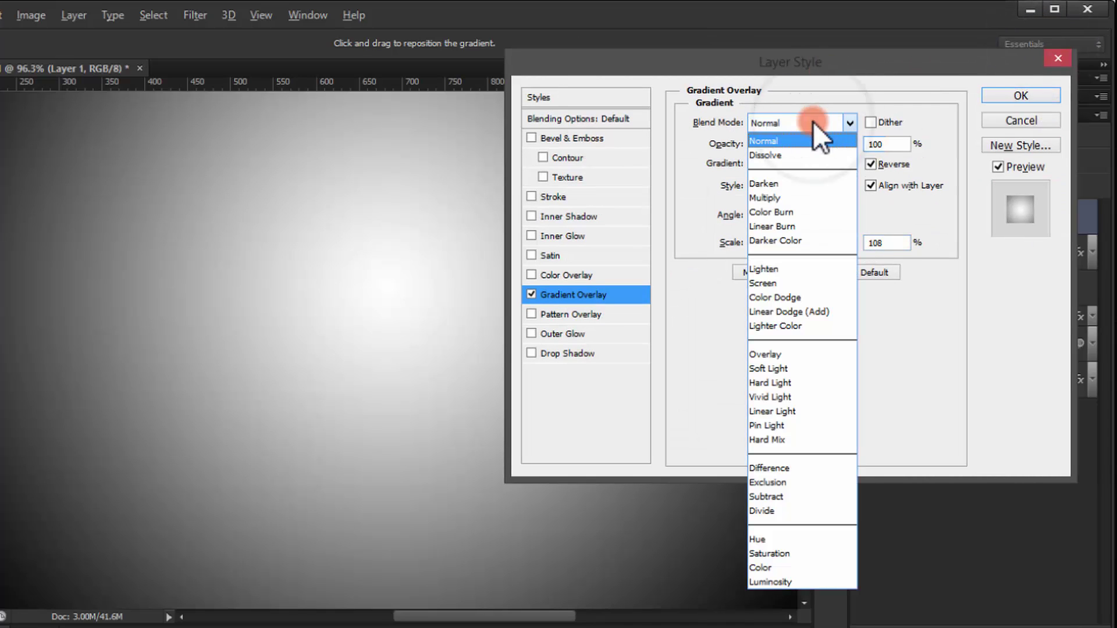
{"action": "left_click", "coordinate": [800, 350]}
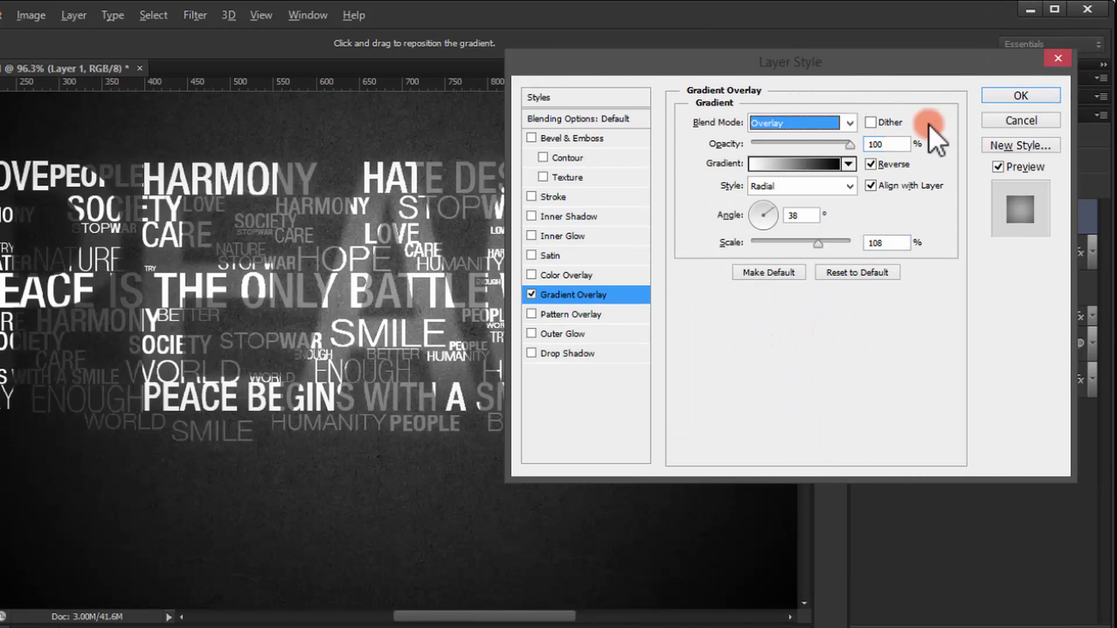
{"action": "left_click", "coordinate": [1005, 96]}
Revise Layer 1's vignette gradient to angle -38 and scale 150%.
{"action": "key", "text": "ctrl+minus"}
{"action": "left_click", "coordinate": [925, 245]}
{"action": "double_click", "coordinate": [996, 259]}
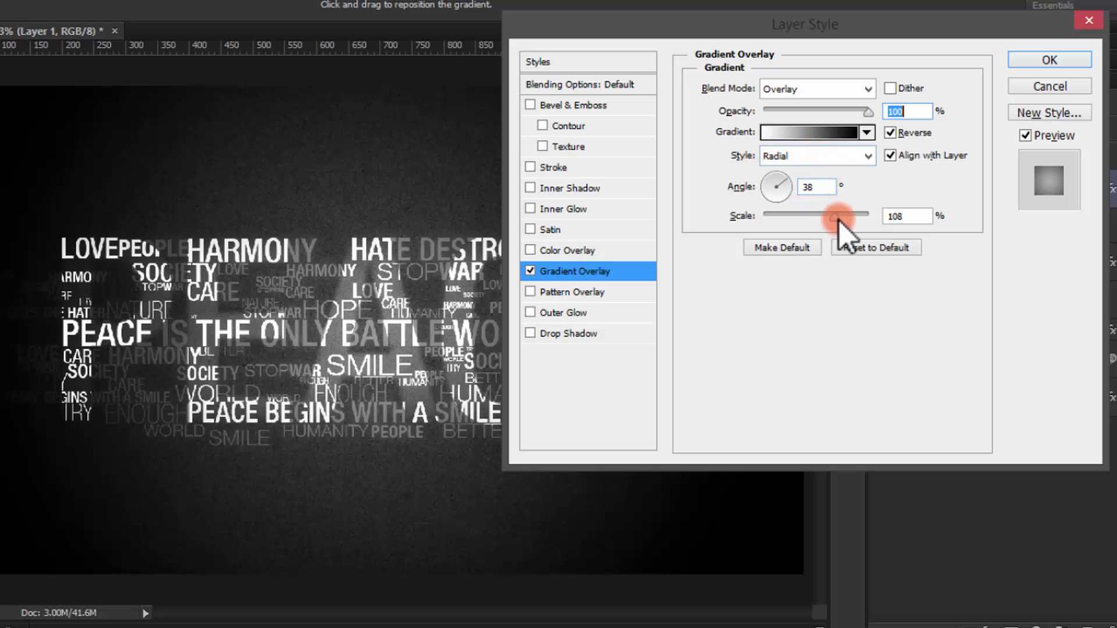
{"action": "left_click_drag", "start_coordinate": [838, 221], "coordinate": [865, 217]}
{"action": "left_click", "coordinate": [806, 189]}
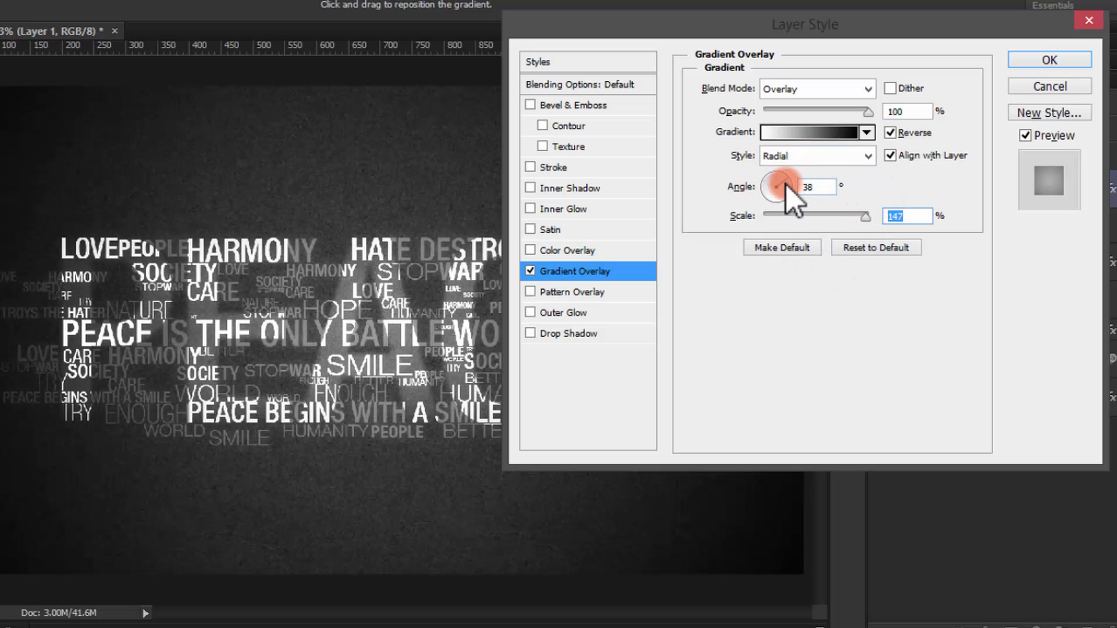
{"action": "left_click", "coordinate": [809, 188]}
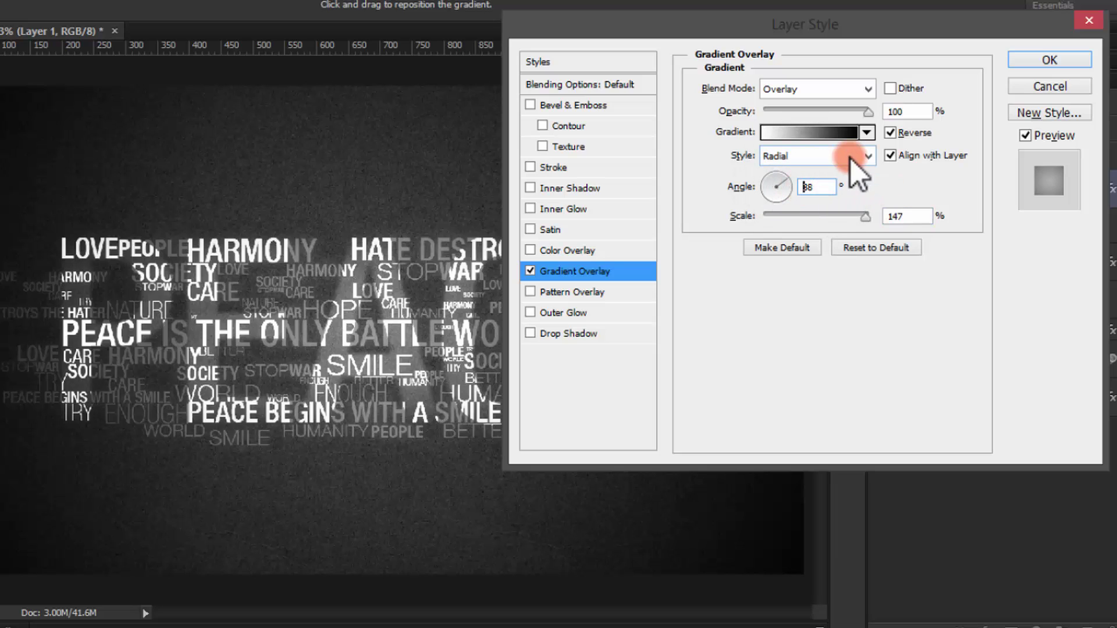
{"action": "double_click", "coordinate": [805, 187]}
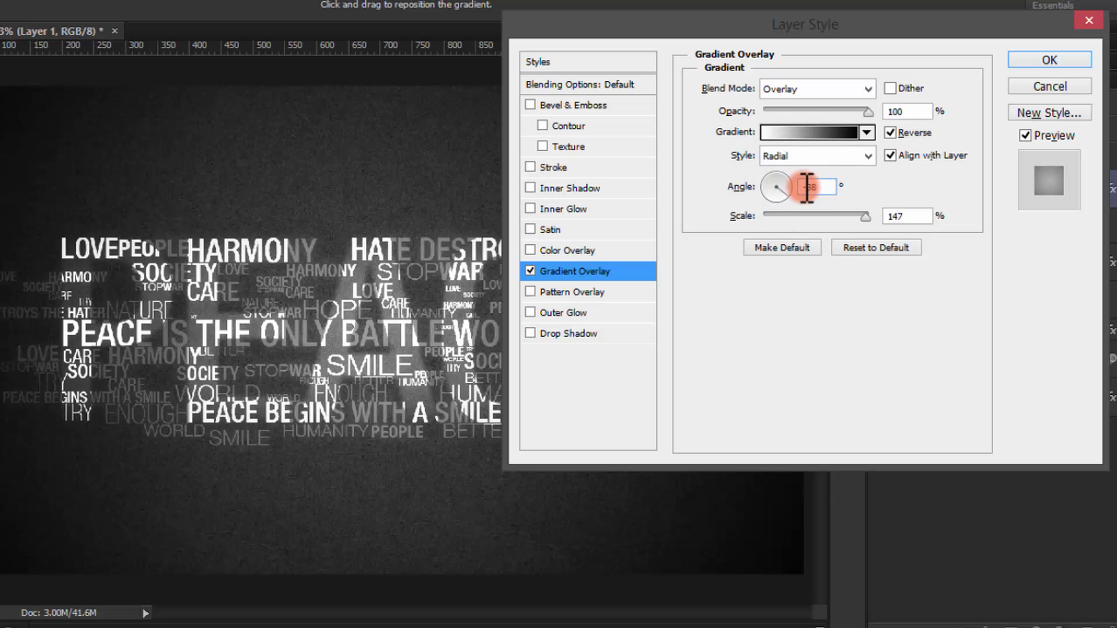
{"action": "left_click_drag", "start_coordinate": [809, 32], "coordinate": [759, 70]}
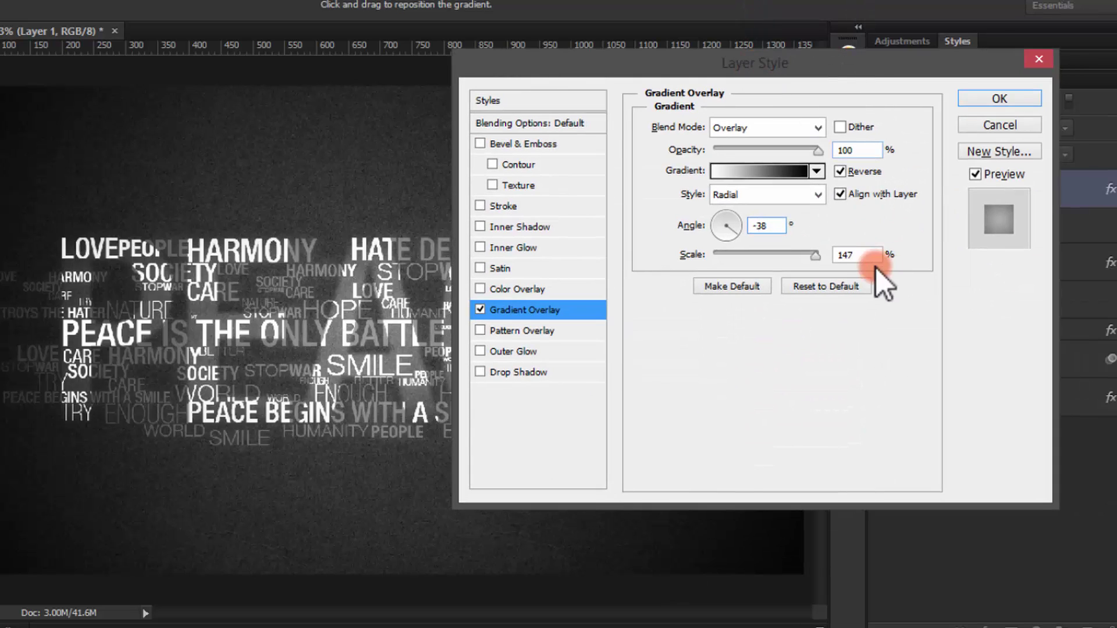
{"action": "double_click", "coordinate": [844, 255]}
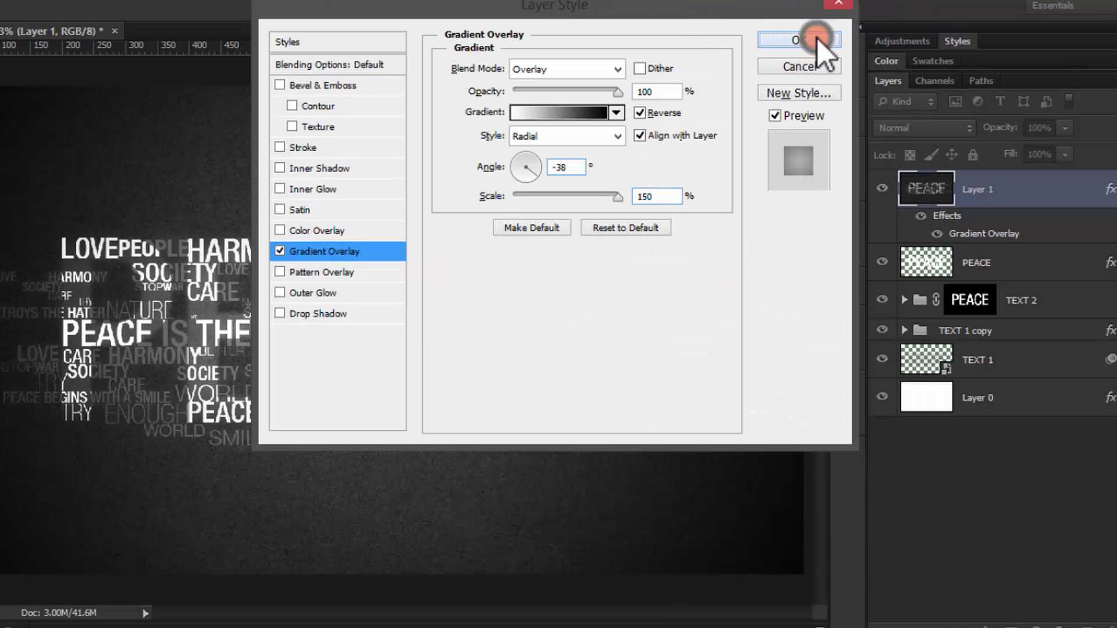
{"action": "left_click", "coordinate": [997, 98]}
Zoom out and hide all panels with Tab to view the full vignetted PEACE wallpaper.
{"action": "scroll", "coordinate": [593, 369], "scroll_direction": "down", "scroll_amount": 1}
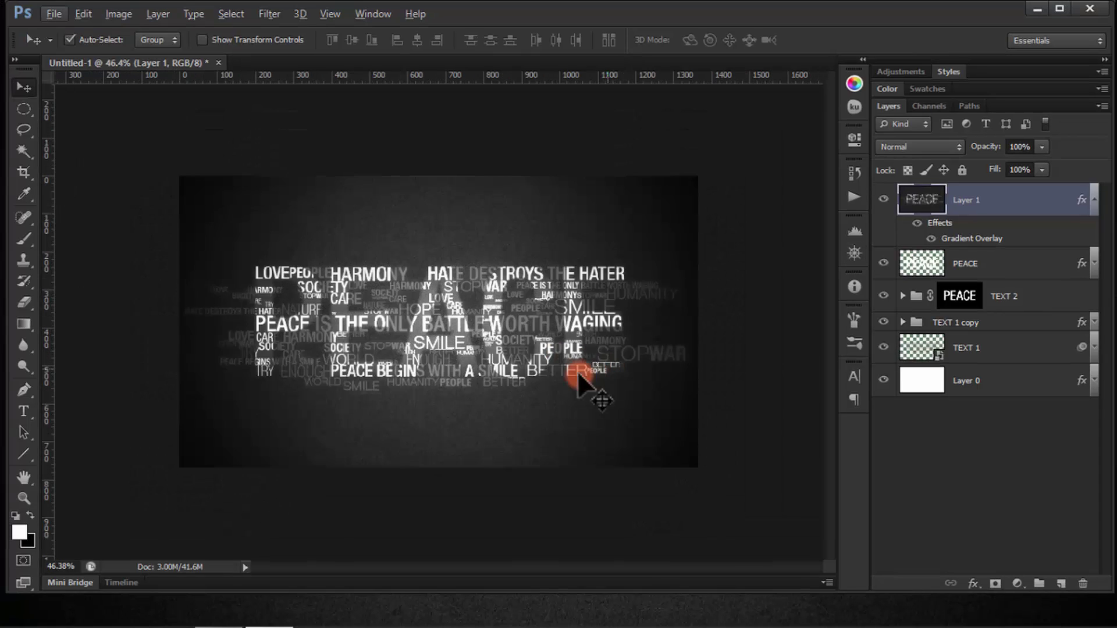
{"action": "key", "text": "Tab"}
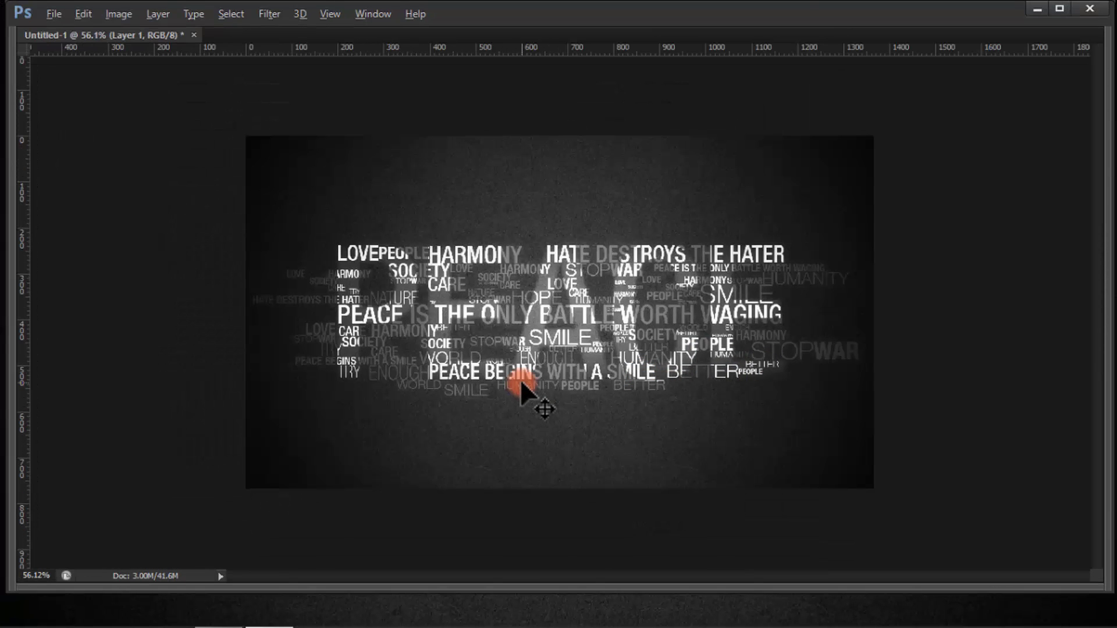